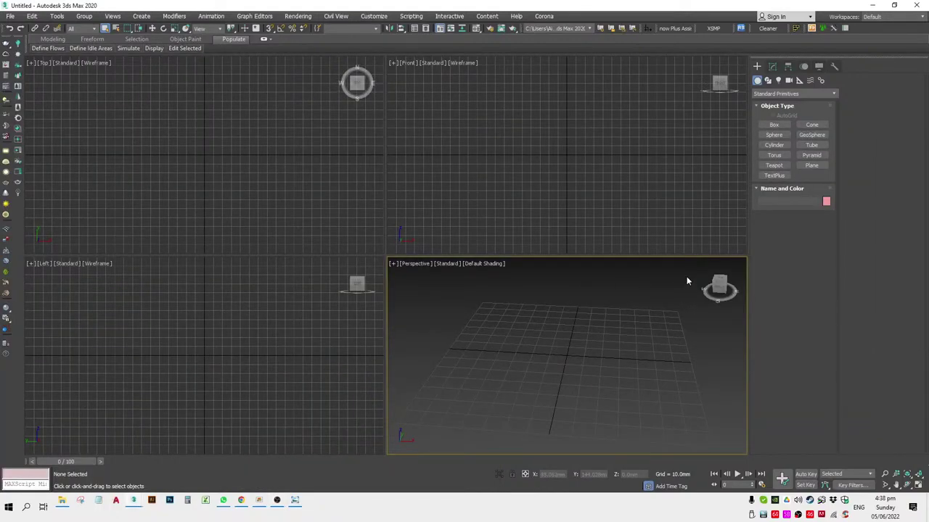
# Pan the empty Perspective view across the grid and maximize it with Alt+W.
pyautogui.scroll(-4, 600, 329)
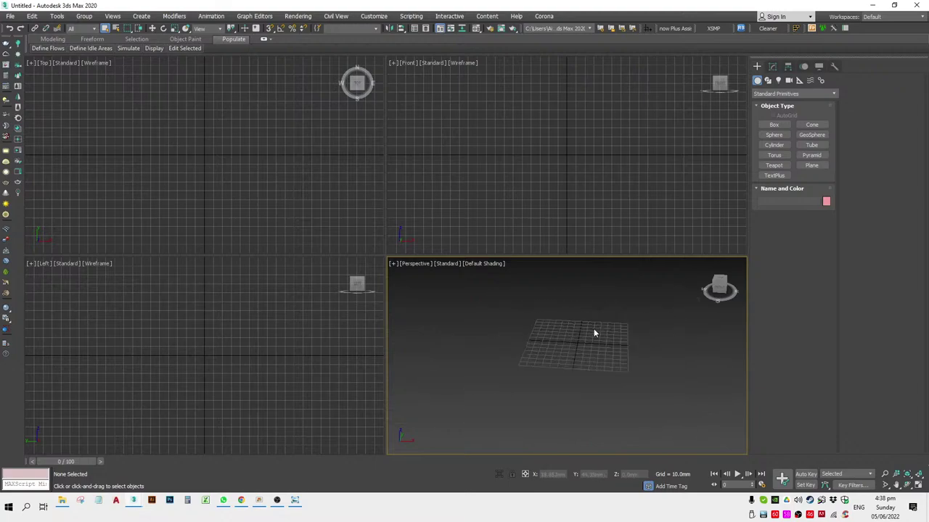
pyautogui.click(283, 506)
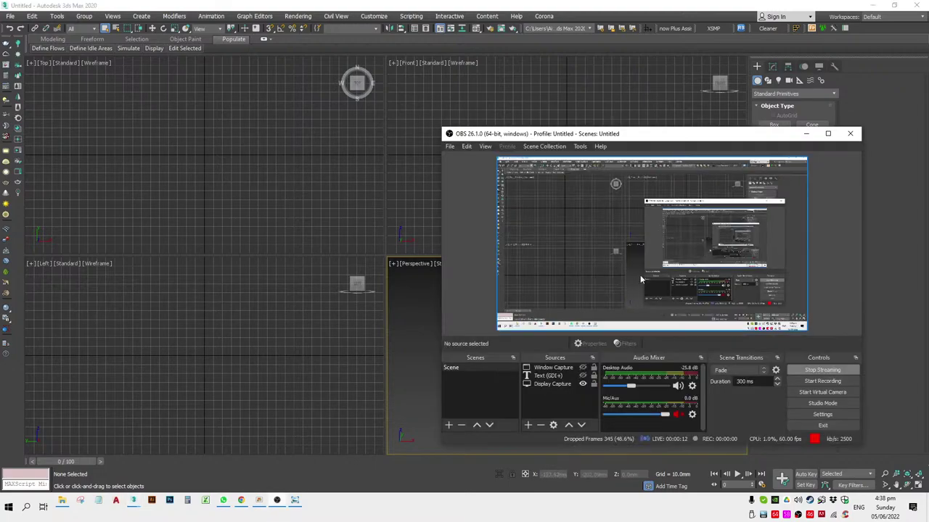
pyautogui.click(697, 243)
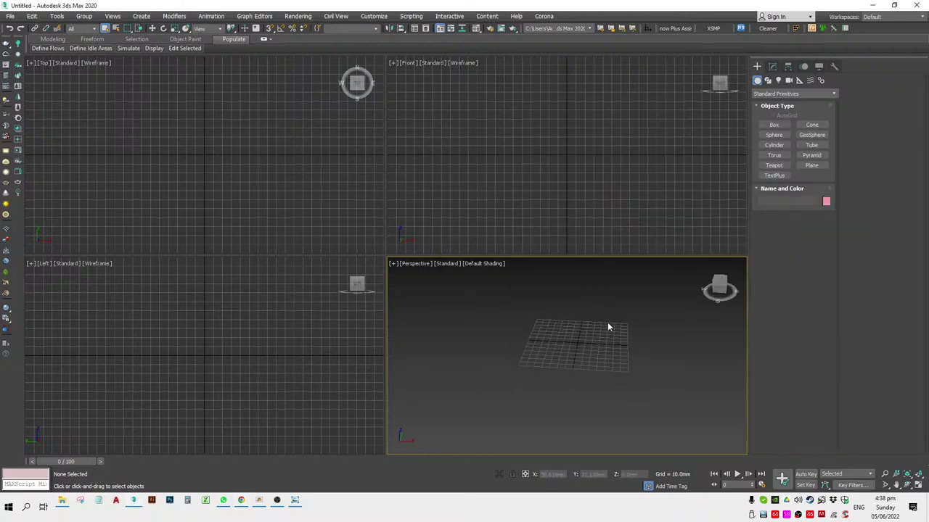
pyautogui.moveTo(645, 354)
pyautogui.mouseDown(button='middle')
pyautogui.moveTo(557, 376)
pyautogui.moveTo(607, 377)
pyautogui.mouseUp(button='middle')
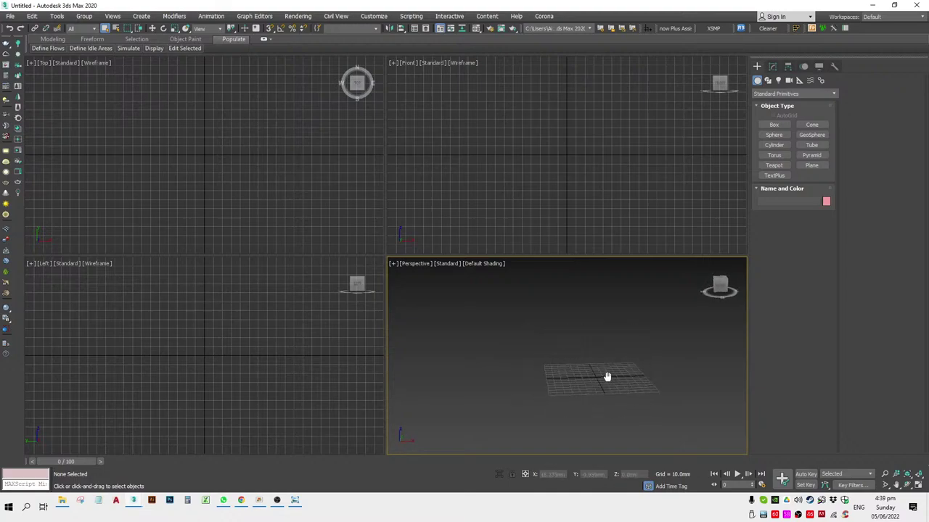
pyautogui.moveTo(671, 378)
pyautogui.mouseDown(button='middle')
pyautogui.moveTo(616, 387)
pyautogui.moveTo(561, 338)
pyautogui.moveTo(559, 347)
pyautogui.mouseUp(button='middle')
pyautogui.hotkey('alt', 'w')
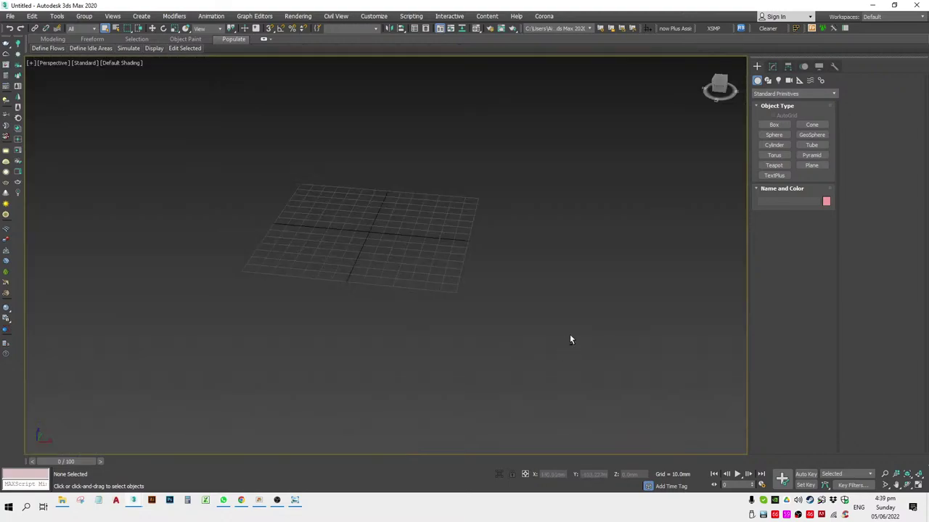
# In a full-size Top view, draw a rectangle shape, then delete it.
pyautogui.click(767, 80)
pyautogui.press('t')
pyautogui.click(811, 132)
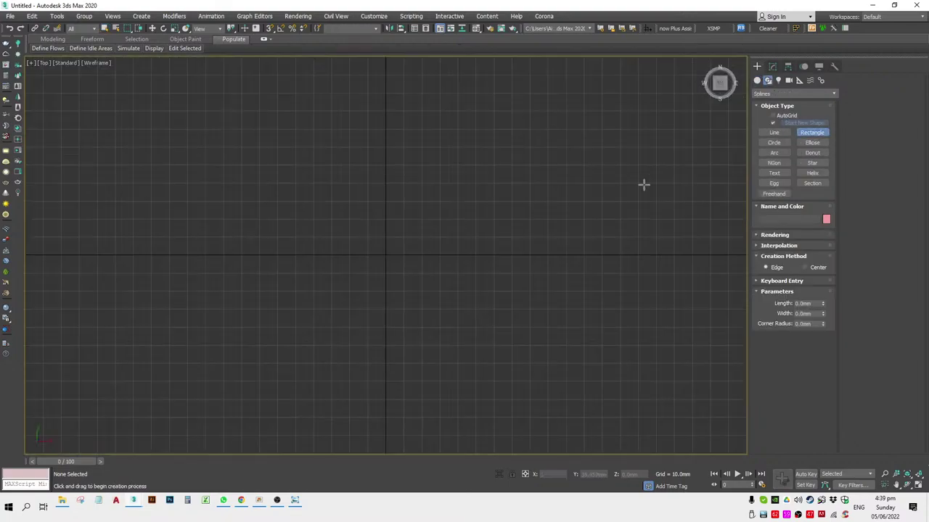
pyautogui.scroll(-3, 601, 130)
pyautogui.moveTo(602, 130); pyautogui.dragTo(530, 237)
pyautogui.rightClick(699, 138)
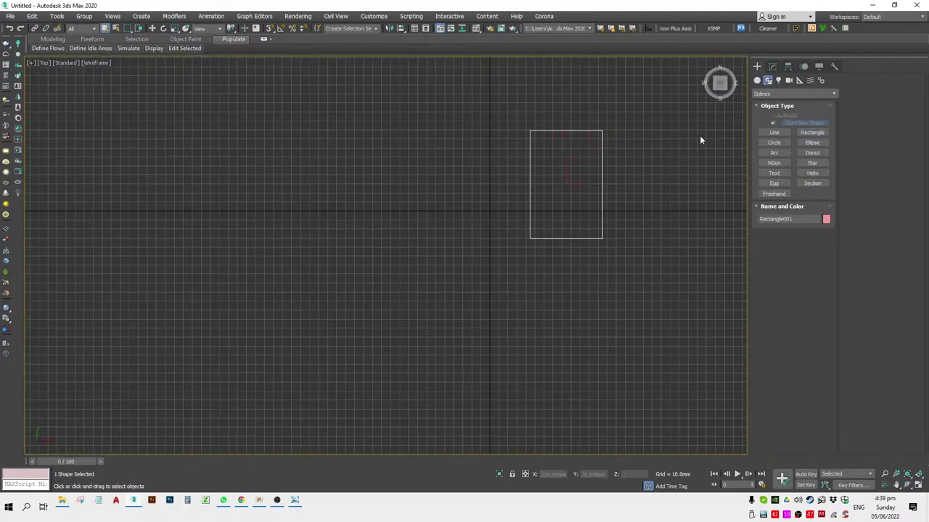
pyautogui.click(758, 80)
pyautogui.press('Delete')
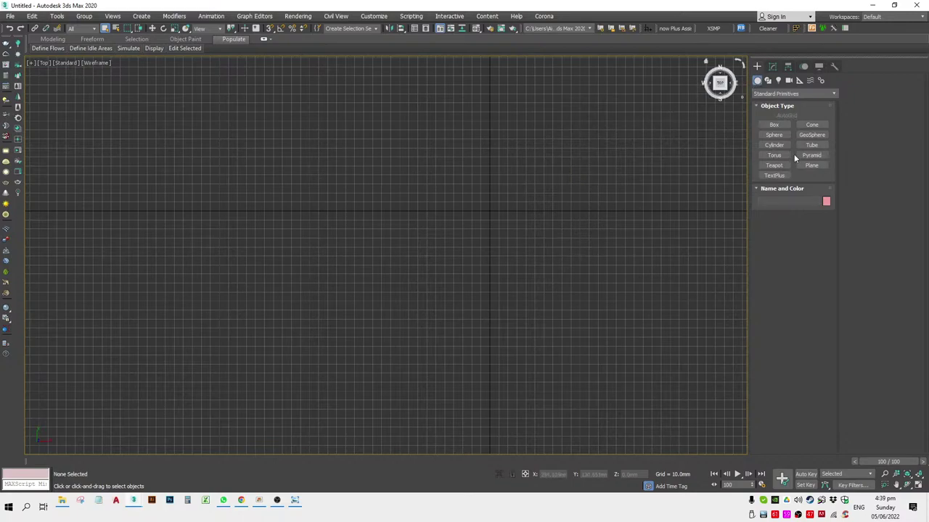
# Draw a Plane in the Top view and hide the grid.
pyautogui.click(812, 166)
pyautogui.moveTo(600, 190); pyautogui.dragTo(522, 292, button='middle')
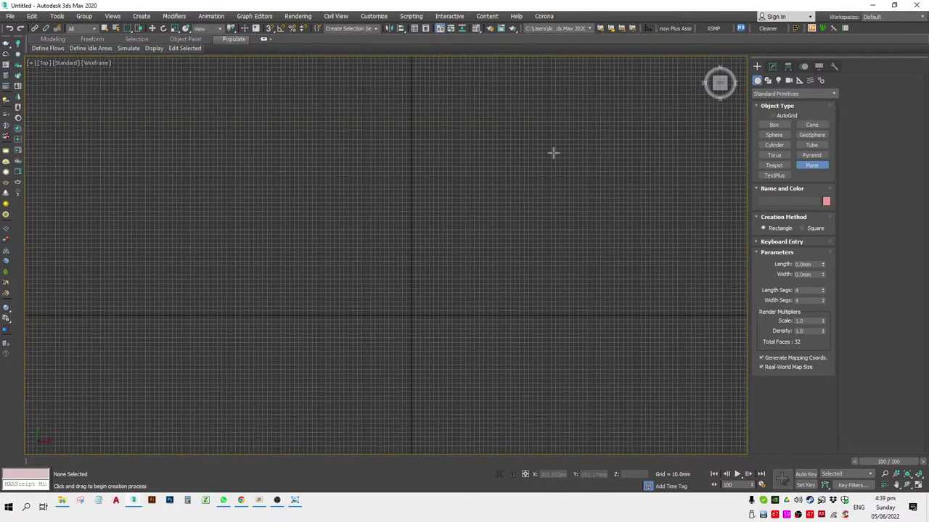
pyautogui.moveTo(573, 126)
pyautogui.mouseDown()
pyautogui.moveTo(451, 306)
pyautogui.moveTo(381, 343)
pyautogui.mouseUp()
pyautogui.press('g')
pyautogui.rightClick(578, 255)
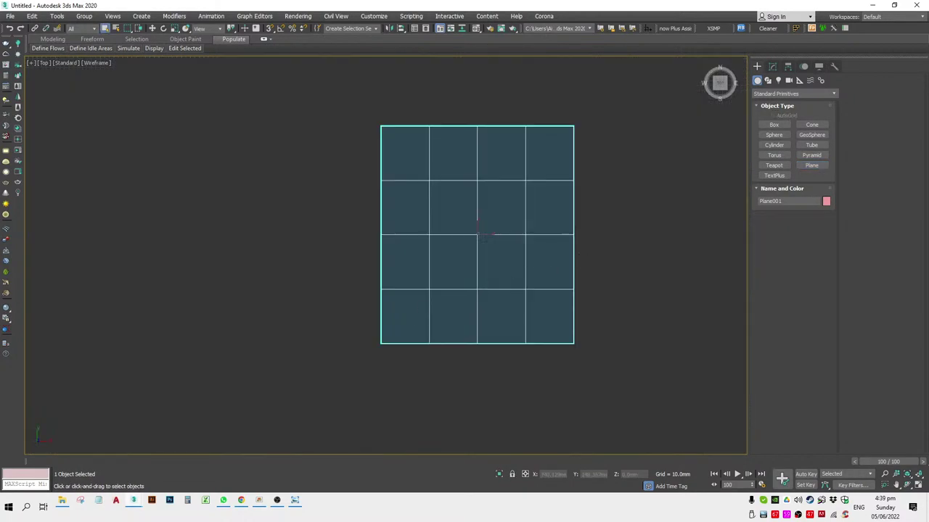
# Set the plane to Length 5000 mm, Width 2000 mm, with 1 length and width segment.
pyautogui.click(773, 67)
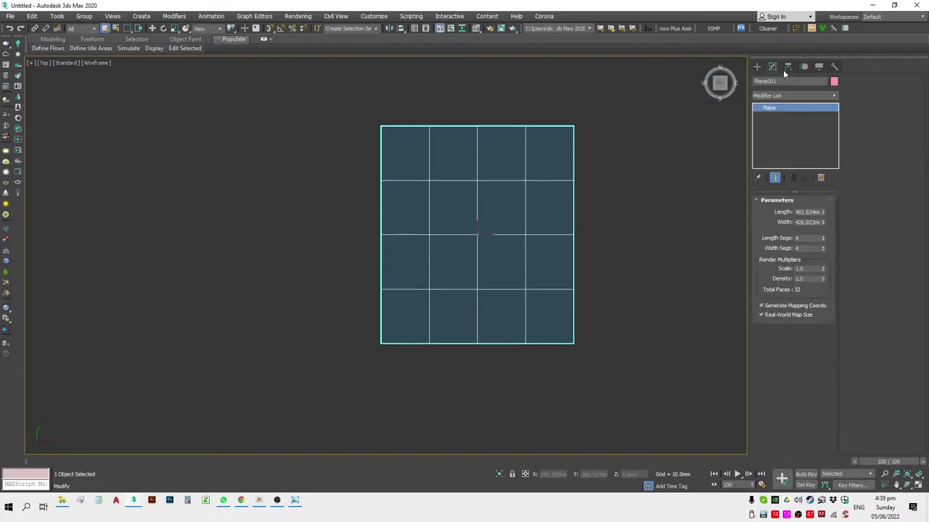
pyautogui.click(816, 213)
pyautogui.write('5000')
pyautogui.click(644, 224)
pyautogui.scroll(-5, 615, 244)
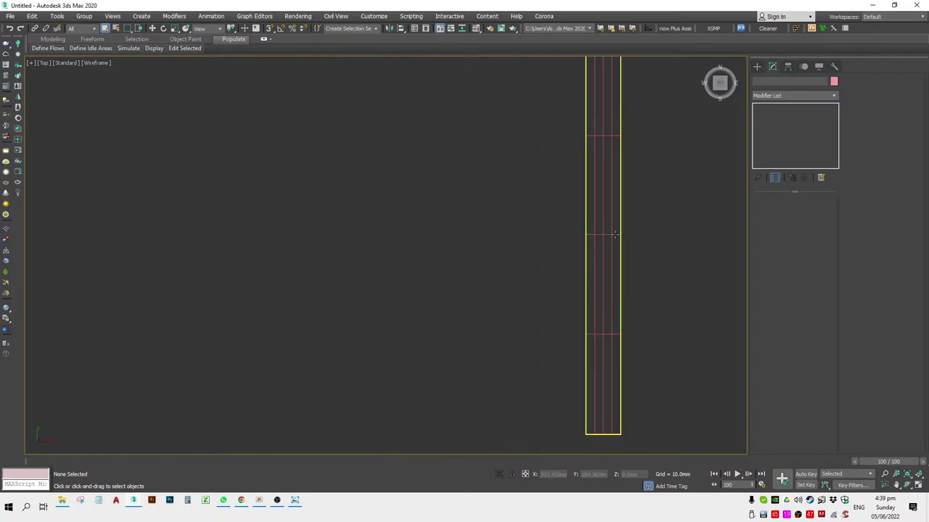
pyautogui.click(614, 234)
pyautogui.doubleClick(806, 222)
pyautogui.write('2000')
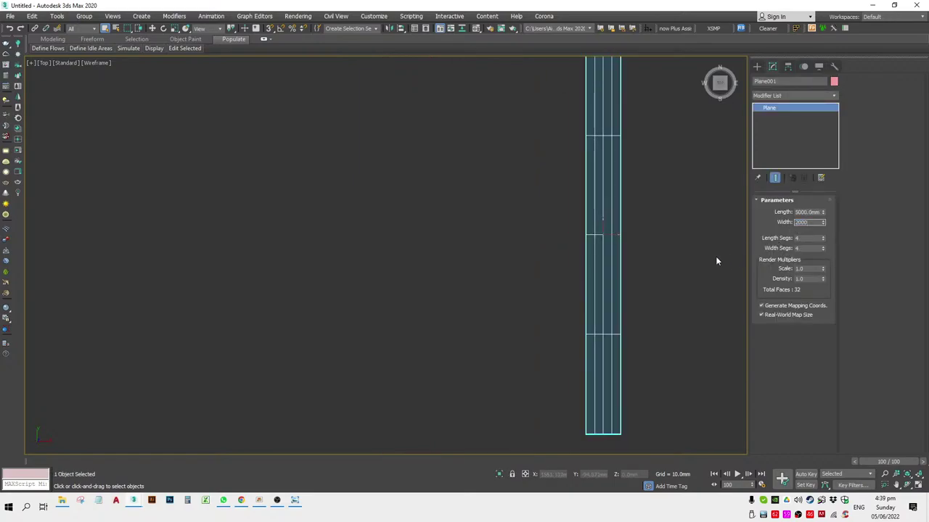
pyautogui.click(716, 256)
pyautogui.click(685, 238)
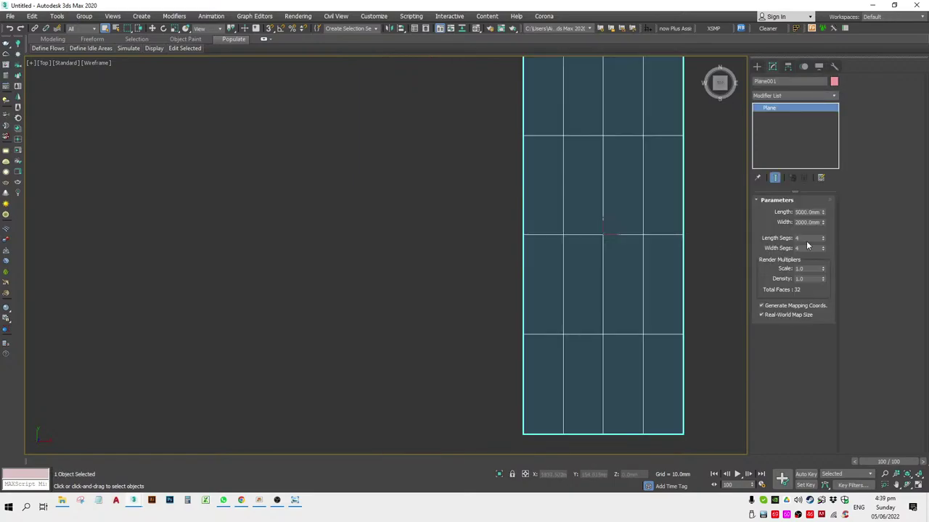
pyautogui.rightClick(822, 238)
pyautogui.rightClick(822, 248)
# Convert the plane to Editable Poly and raise its right-end vertices to tilt it.
pyautogui.press('f')
pyautogui.scroll(-3, 608, 251)
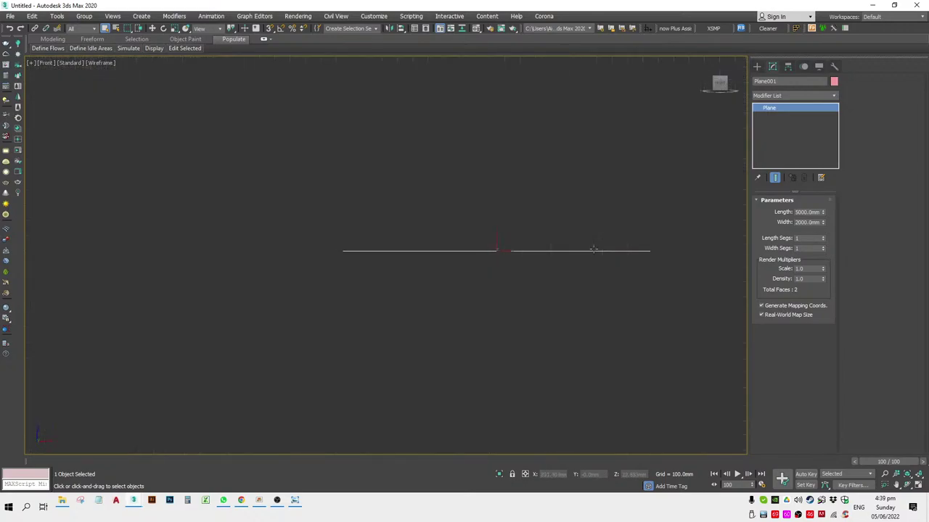
pyautogui.scroll(-2, 500, 277)
pyautogui.rightClick(499, 276)
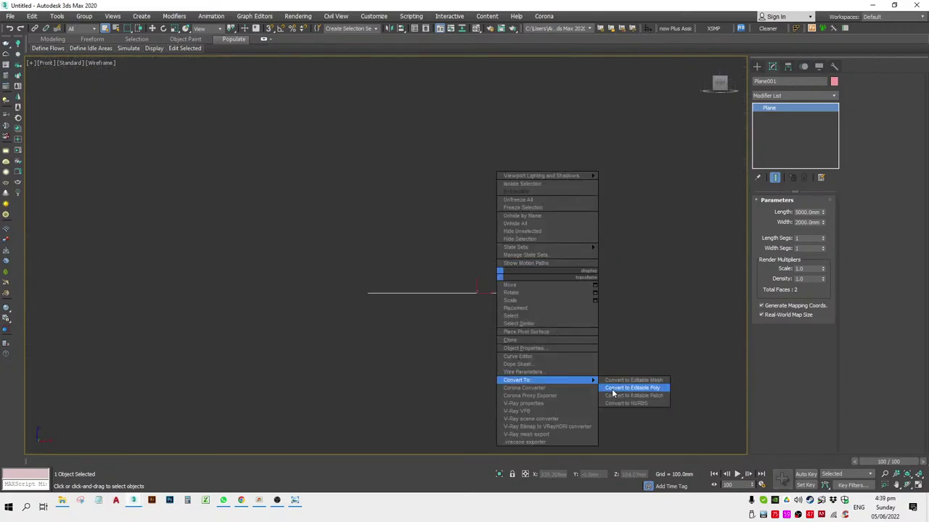
pyautogui.click(613, 388)
pyautogui.click(585, 291)
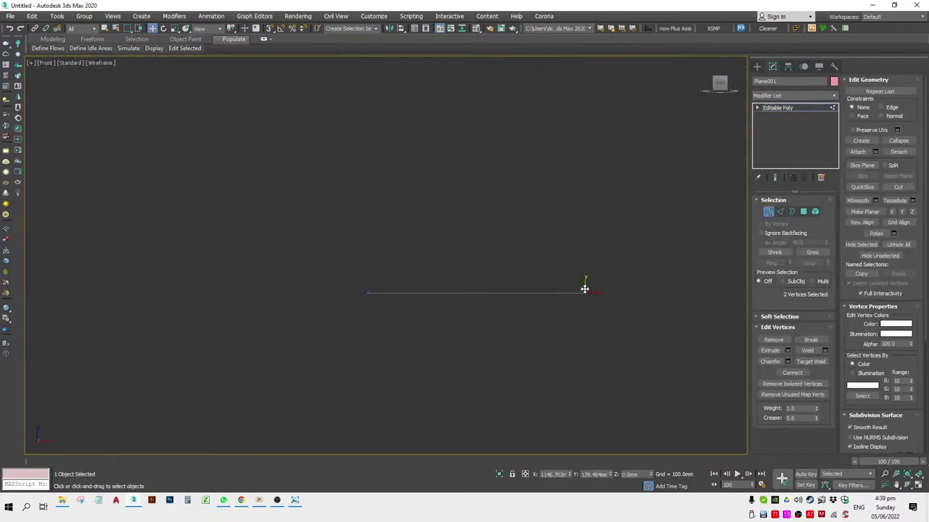
pyautogui.moveTo(584, 285)
pyautogui.keyDown('alt'); pyautogui.mouseDown(button='middle')
pyautogui.moveTo(581, 174)
pyautogui.moveTo(538, 166)
pyautogui.moveTo(613, 186)
pyautogui.moveTo(634, 174)
pyautogui.mouseUp(button='middle'); pyautogui.keyUp('alt')
pyautogui.press('F3')
pyautogui.press('1')
# Clone the tilted plane and snap the copy against the original's edge.
pyautogui.scroll(-3, 638, 128)
pyautogui.press('f')
pyautogui.press('F3')
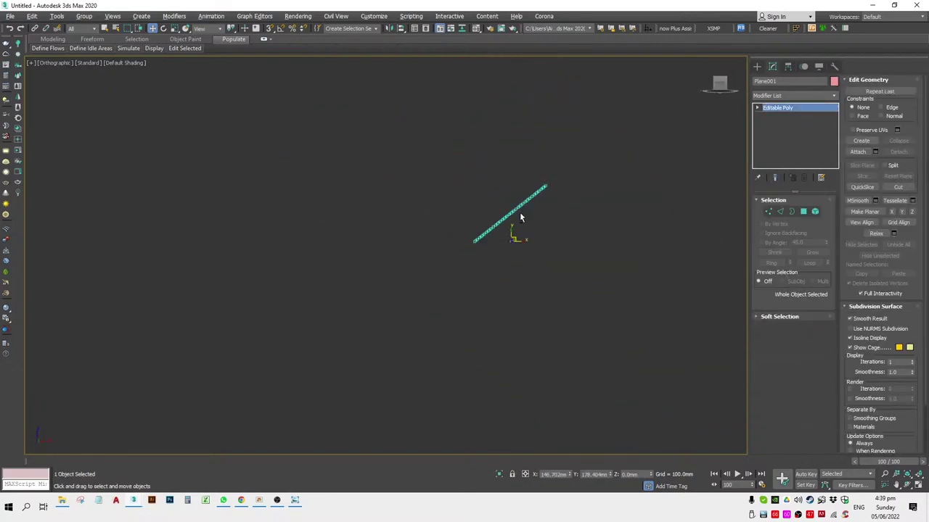
pyautogui.press('t')
pyautogui.scroll(-4, 523, 242)
pyautogui.keyDown('shift'); pyautogui.moveTo(486, 244); pyautogui.dragTo(539, 244); pyautogui.keyUp('shift')
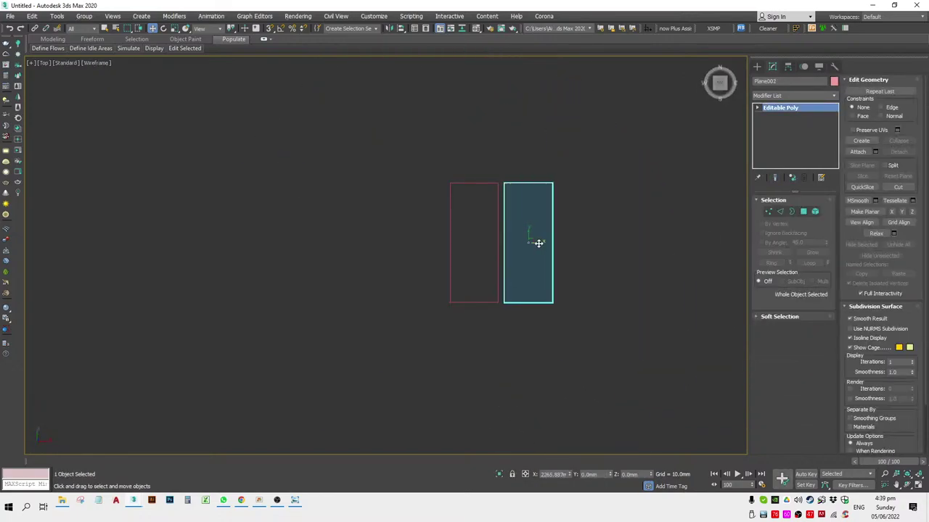
pyautogui.click(465, 290)
pyautogui.scroll(3, 491, 247)
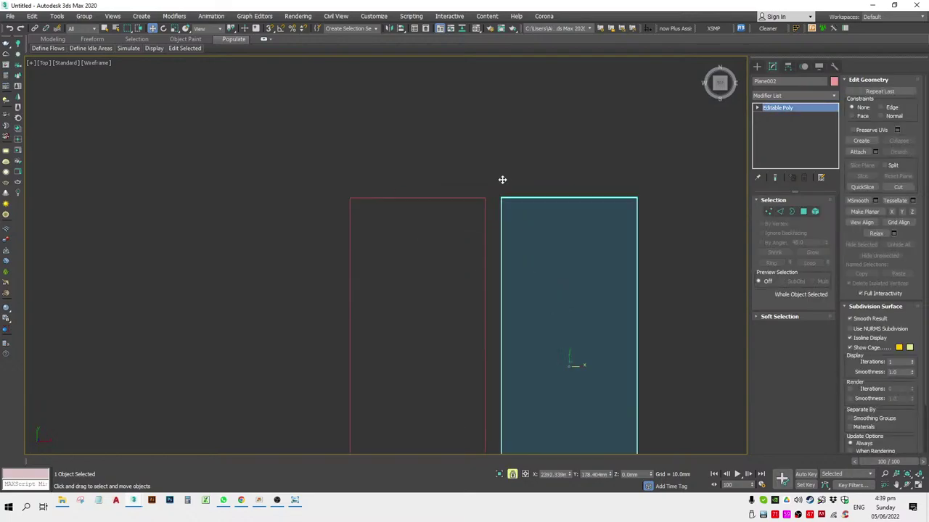
pyautogui.moveTo(501, 181); pyautogui.dragTo(483, 201)
# Pull the copy's end vertices down in Front view to form the second roof slope.
pyautogui.press('f')
pyautogui.scroll(-2, 327, 263)
pyautogui.press('1')
pyautogui.moveTo(327, 263)
pyautogui.mouseDown()
pyautogui.moveTo(326, 311)
pyautogui.moveTo(328, 141)
pyautogui.mouseUp()
pyautogui.rightClick(313, 321)
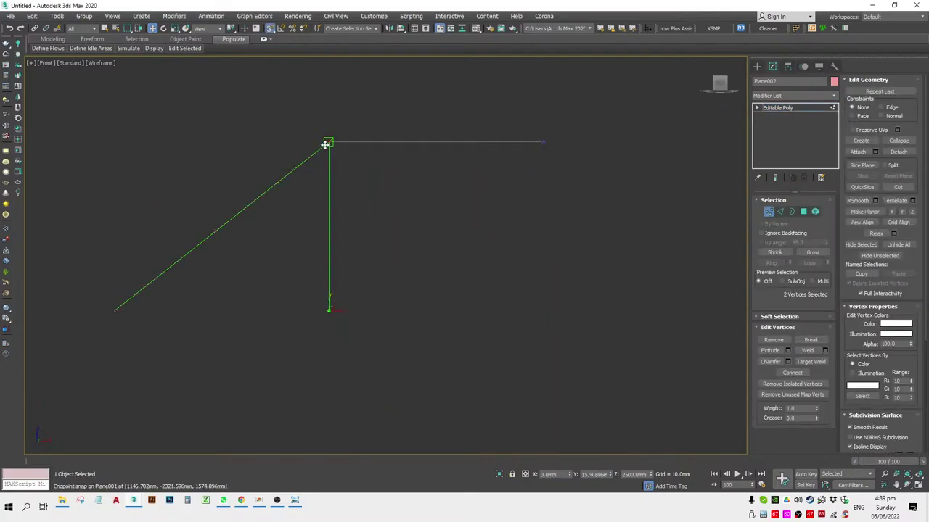
pyautogui.moveTo(547, 137); pyautogui.dragTo(118, 314)
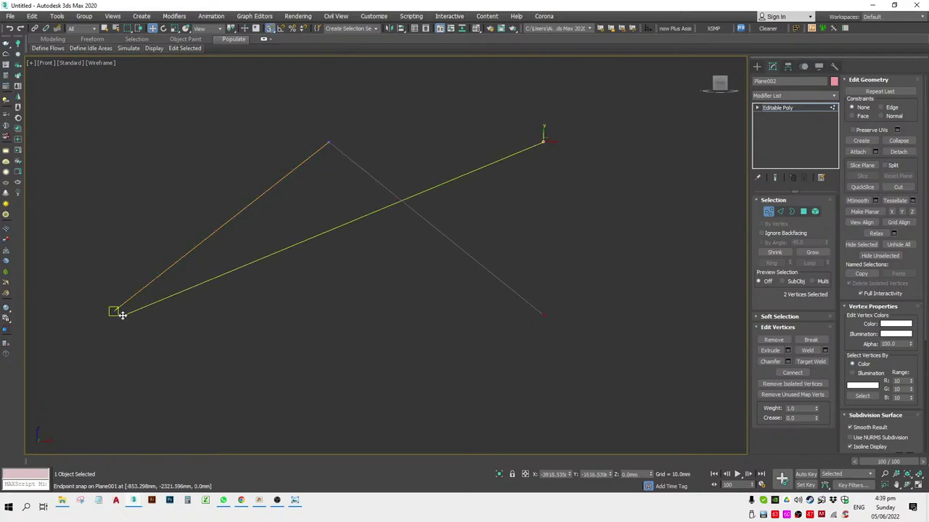
pyautogui.press('1')
pyautogui.press('F3')
# Orbit the Perspective view around the roof and select the front slope.
pyautogui.moveTo(139, 311)
pyautogui.keyDown('alt'); pyautogui.mouseDown(button='middle')
pyautogui.moveTo(429, 357)
pyautogui.moveTo(502, 289)
pyautogui.mouseUp(button='middle'); pyautogui.keyUp('alt')
pyautogui.click(429, 357)
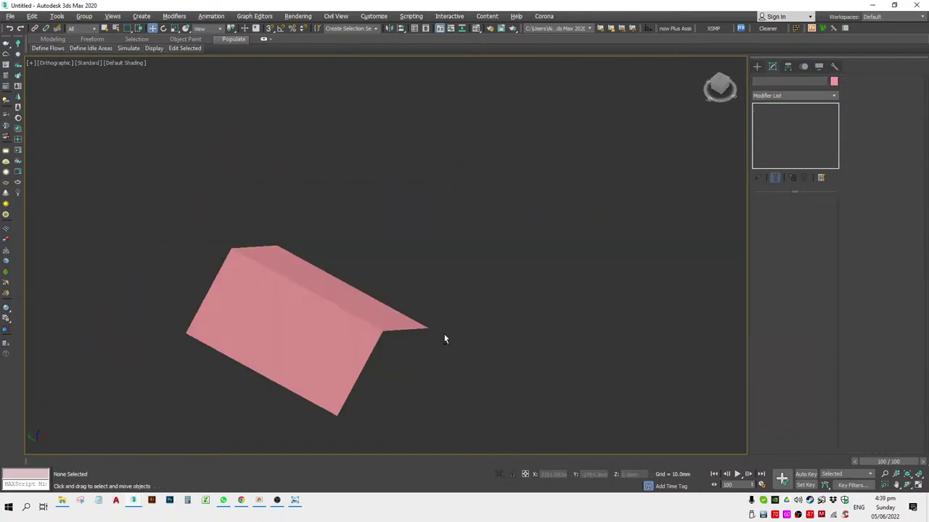
pyautogui.press('p')
pyautogui.click(352, 292)
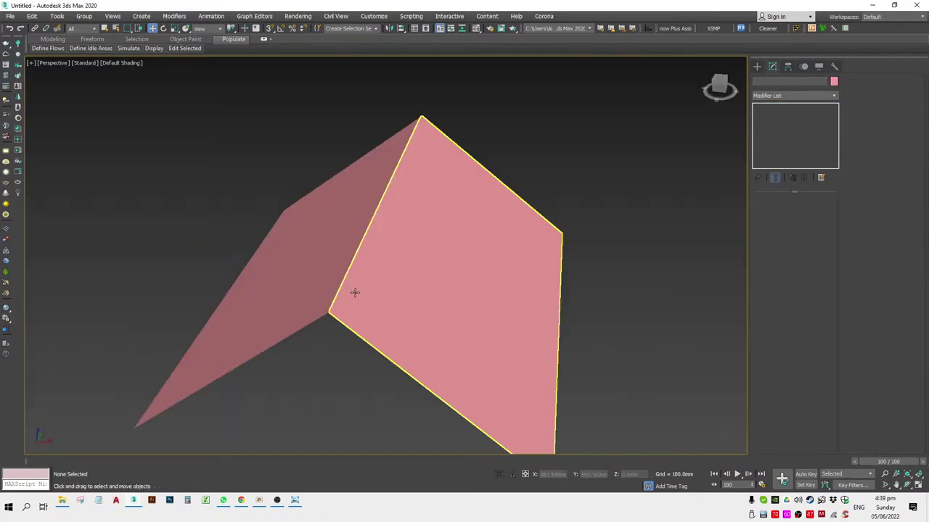
pyautogui.scroll(-5, 383, 300)
pyautogui.moveTo(383, 301)
pyautogui.keyDown('alt'); pyautogui.mouseDown(button='middle')
pyautogui.moveTo(415, 302)
pyautogui.moveTo(369, 297)
pyautogui.mouseUp(button='middle'); pyautogui.keyUp('alt')
pyautogui.click(404, 298)
pyautogui.click(758, 66)
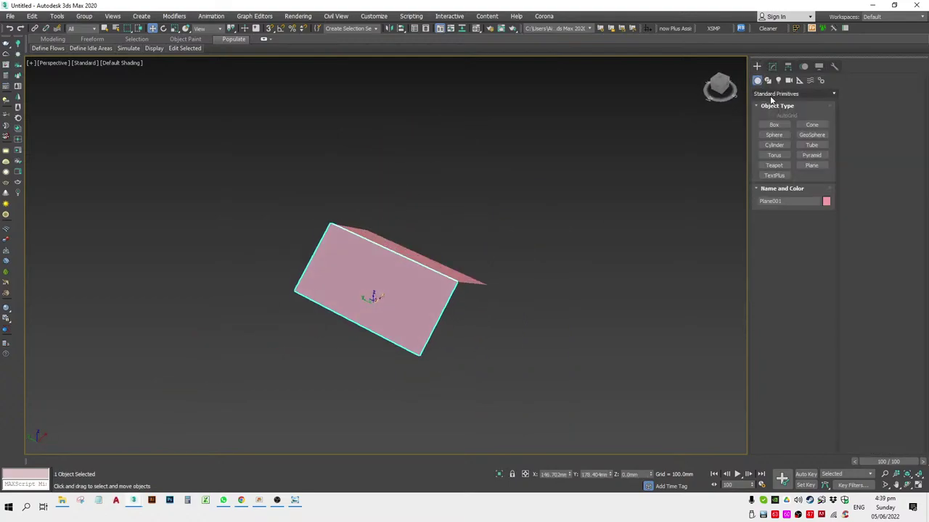
# Add a FloorGenerator modifier to the selected roof slope.
pyautogui.click(775, 94)
pyautogui.click(775, 103)
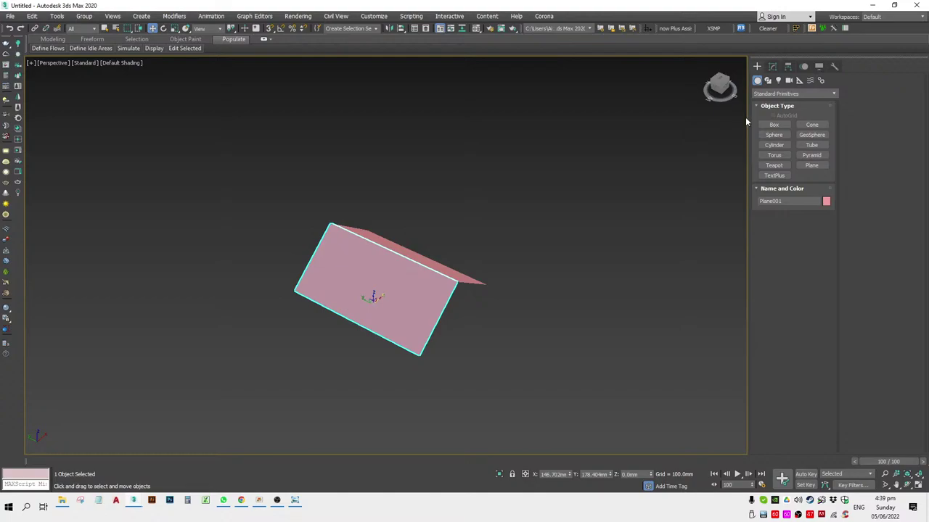
pyautogui.click(772, 66)
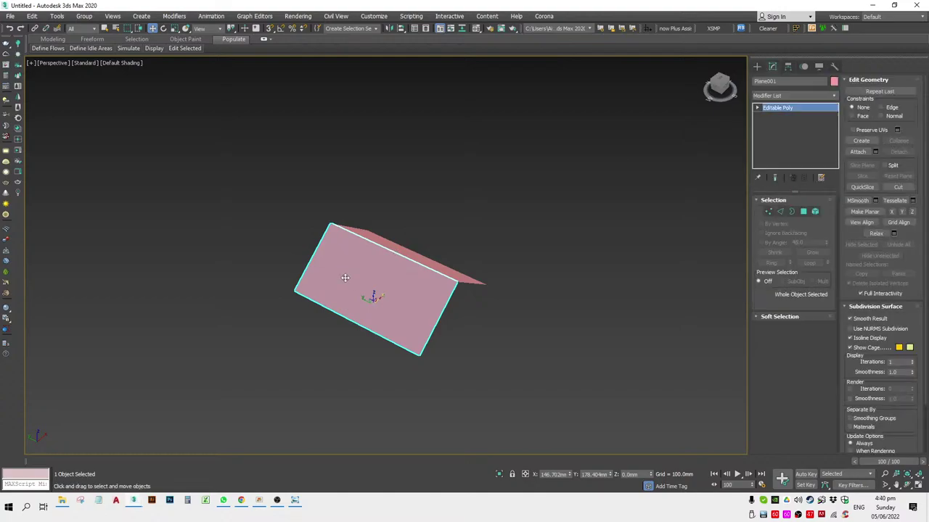
pyautogui.click(780, 96)
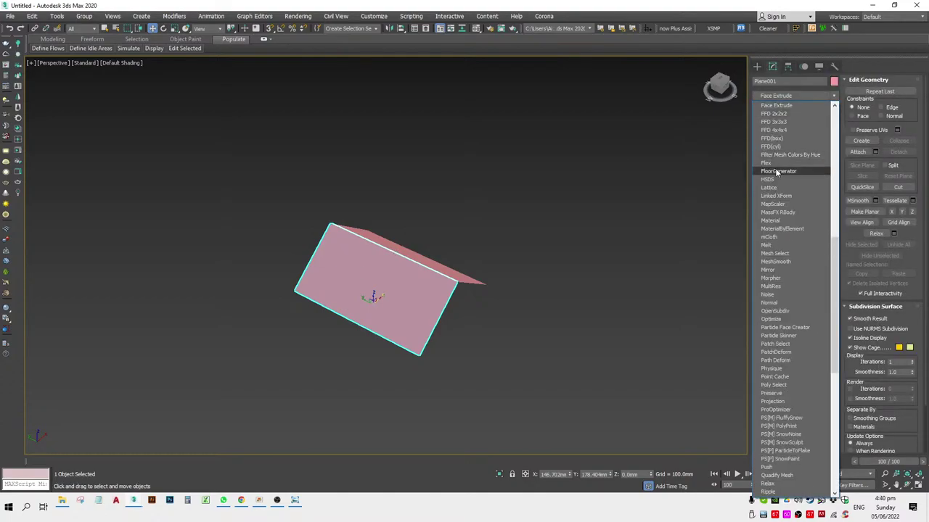
pyautogui.click(771, 178)
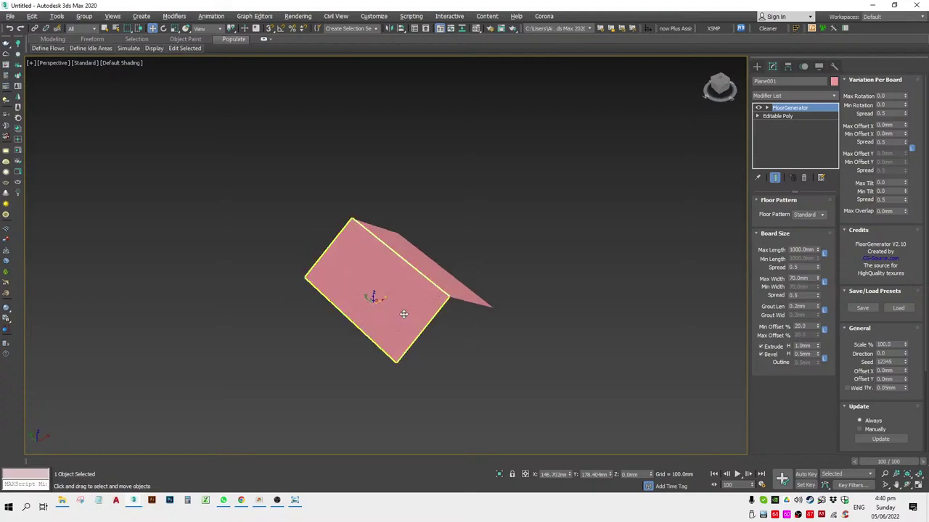
pyautogui.scroll(5, 385, 302)
pyautogui.scroll(-5, 386, 303)
pyautogui.moveTo(385, 303)
pyautogui.keyDown('alt'); pyautogui.mouseDown(button='middle')
pyautogui.moveTo(332, 286)
pyautogui.moveTo(441, 319)
pyautogui.moveTo(411, 278)
pyautogui.mouseUp(button='middle'); pyautogui.keyUp('alt')
# Set the FloorGenerator Direction to 90 so boards run across the slope.
pyautogui.scroll(2, 411, 279)
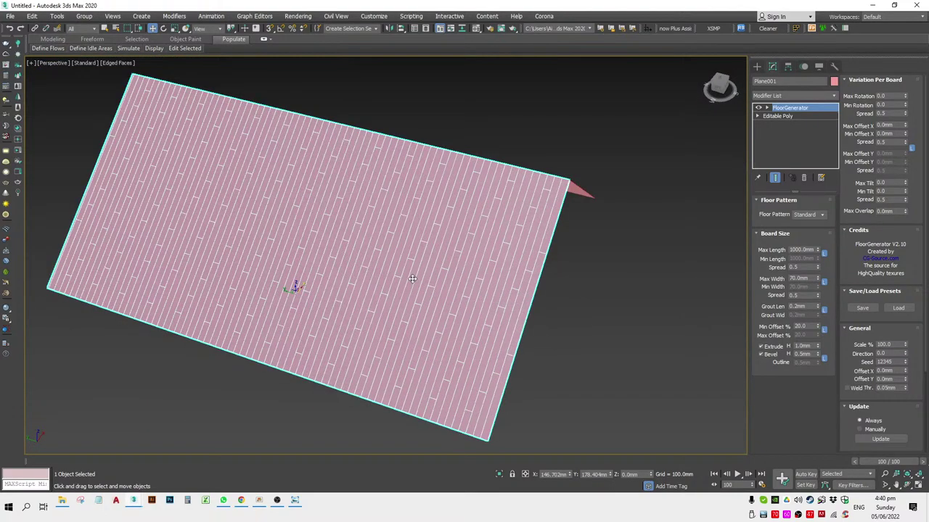
pyautogui.click(882, 353)
pyautogui.press('Return')
pyautogui.scroll(3, 458, 210)
pyautogui.scroll(-2, 485, 259)
pyautogui.moveTo(466, 209)
pyautogui.keyDown('alt'); pyautogui.mouseDown(button='middle')
pyautogui.moveTo(486, 259)
pyautogui.moveTo(406, 253)
pyautogui.mouseUp(button='middle'); pyautogui.keyUp('alt')
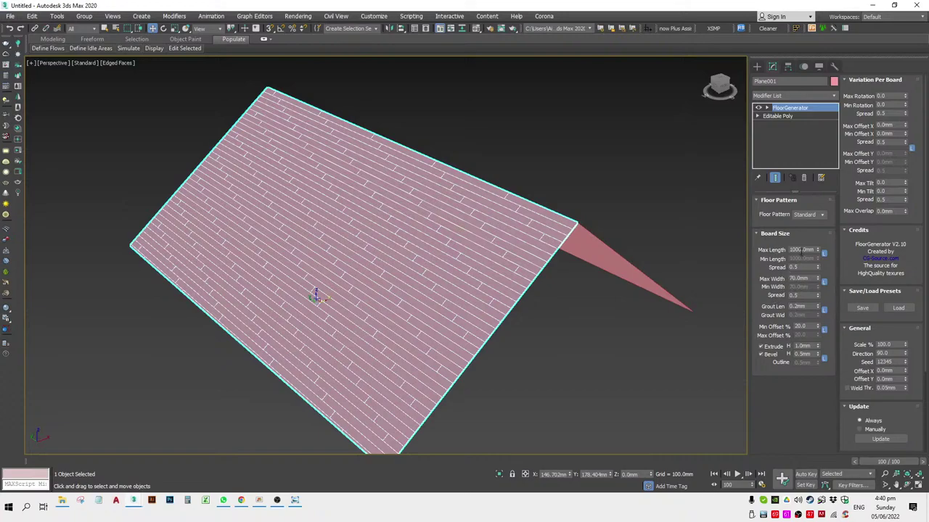
# Set FloorGenerator Max Length and Max Width to 150 mm and Extrude Height to 10 mm.
pyautogui.click(802, 249)
pyautogui.write('150')
pyautogui.click(805, 279)
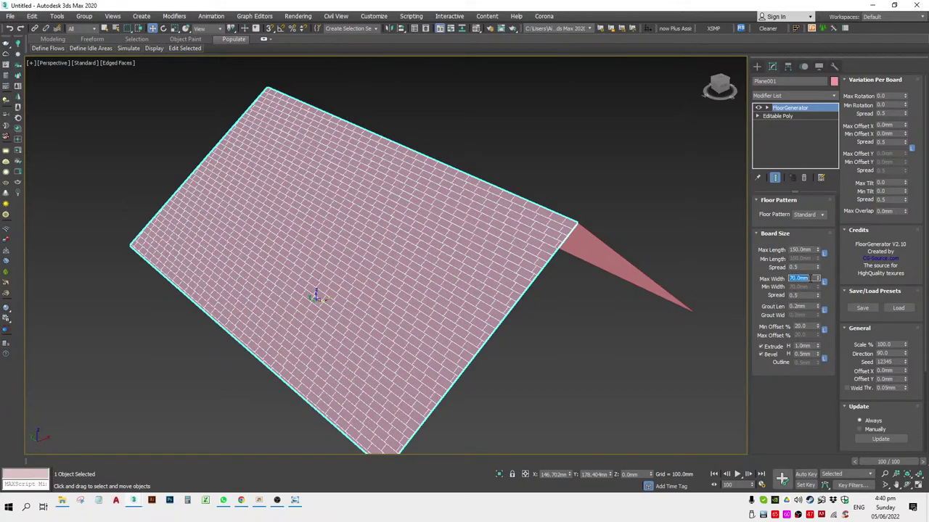
pyautogui.write('0')
pyautogui.press('Return')
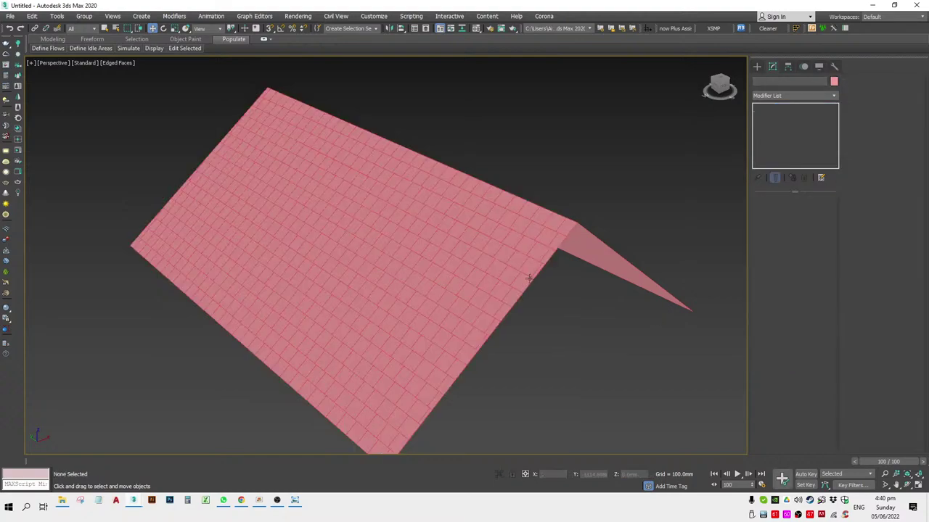
pyautogui.scroll(3, 568, 251)
pyautogui.scroll(2, 568, 251)
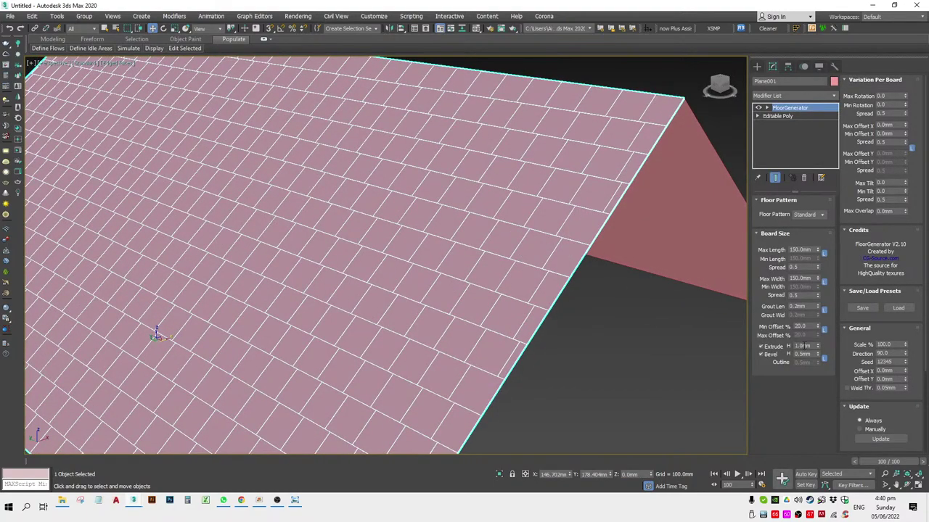
pyautogui.click(803, 346)
pyautogui.press('Return')
pyautogui.scroll(3, 572, 259)
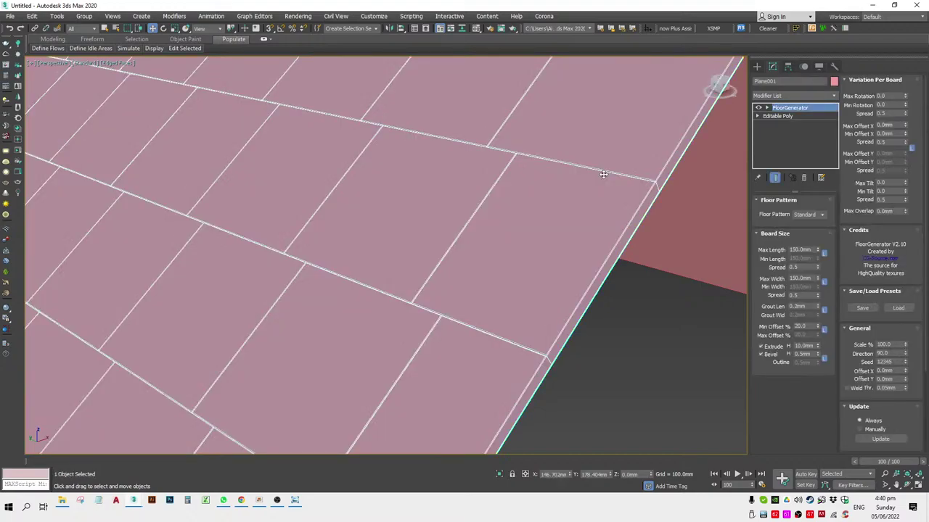
pyautogui.scroll(-5, 633, 269)
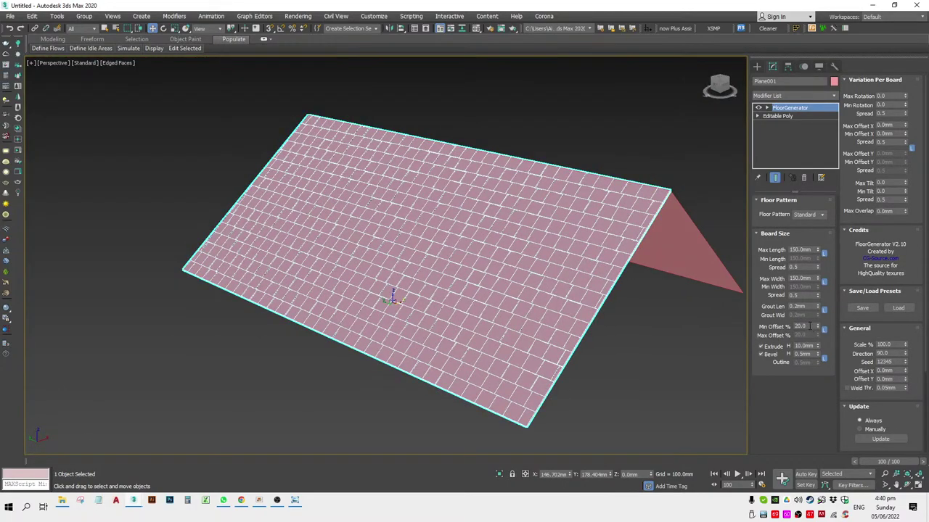
# Apply 50% minimum offset and 5 mm grout, checking the tile gaps.
pyautogui.click(665, 372)
pyautogui.scroll(5, 573, 237)
pyautogui.click(551, 265)
pyautogui.scroll(-5, 551, 266)
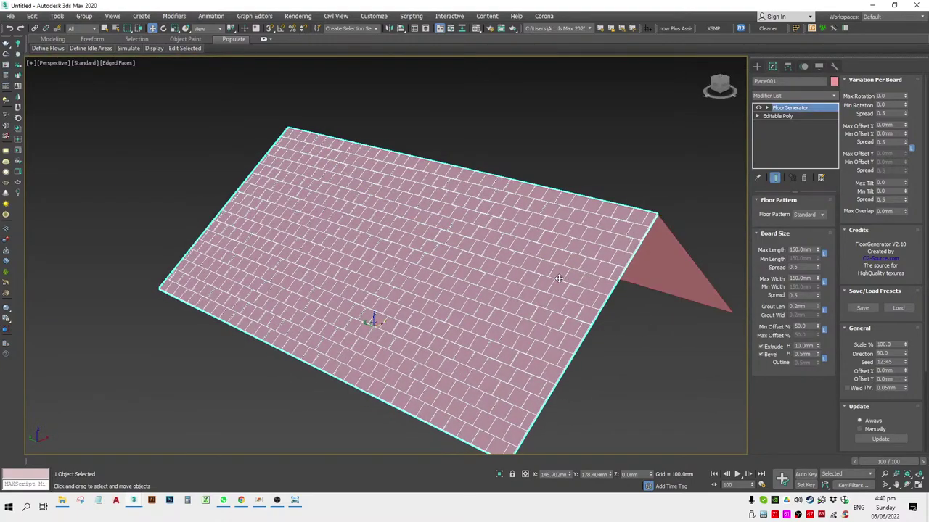
pyautogui.scroll(4, 634, 317)
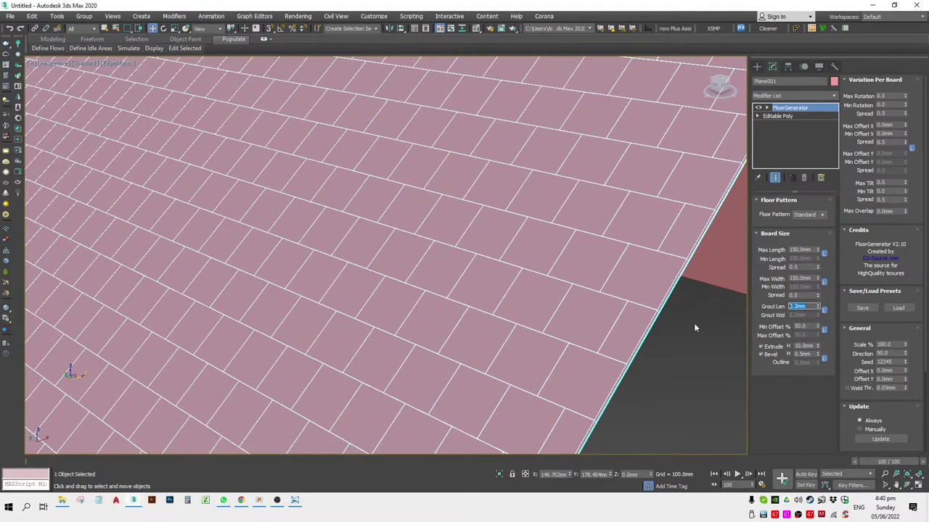
pyautogui.click(676, 359)
pyautogui.scroll(2, 623, 225)
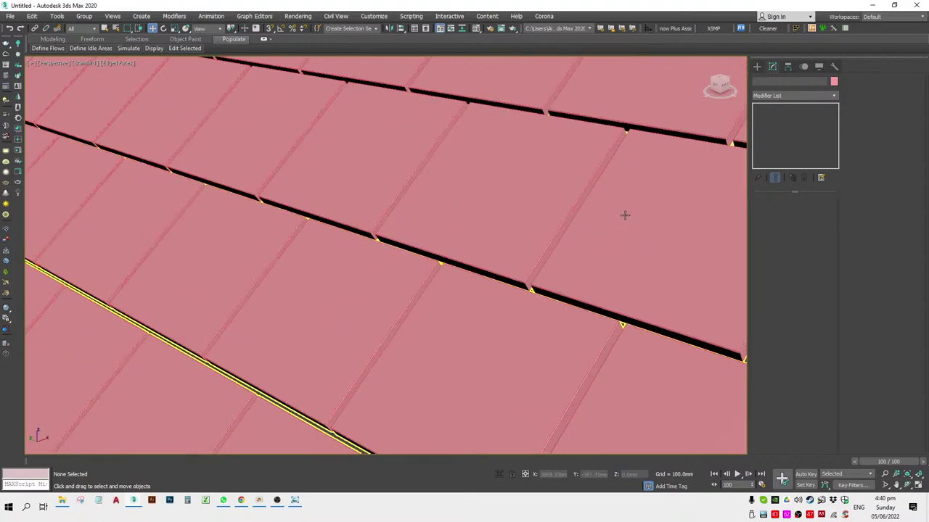
pyautogui.scroll(-5, 624, 212)
pyautogui.scroll(-3, 624, 211)
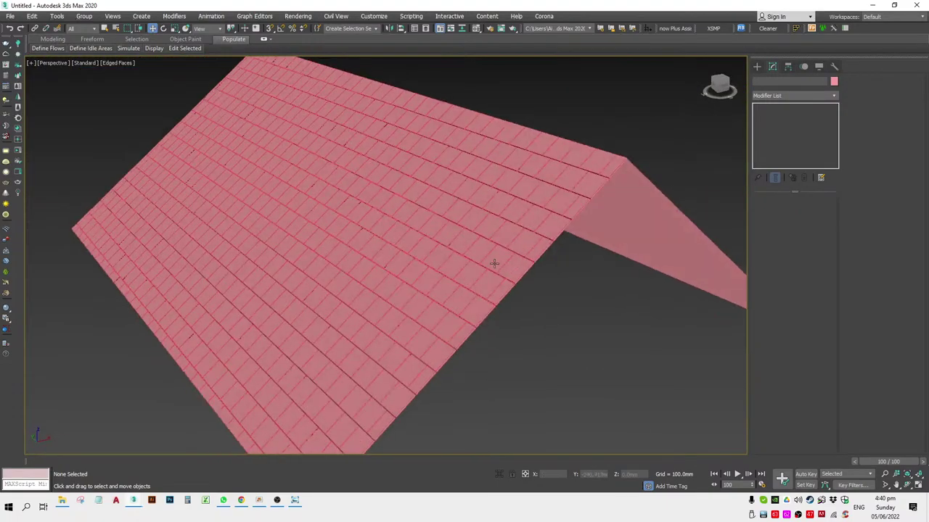
pyautogui.scroll(2, 520, 224)
pyautogui.click(520, 225)
pyautogui.scroll(3, 611, 246)
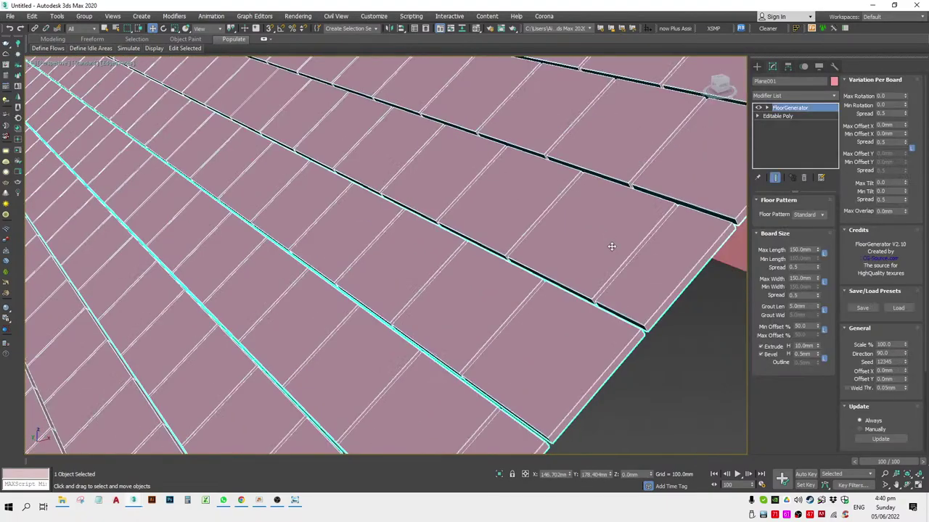
# Convert the tiled plane to Editable Poly and orbit in to inspect the tiles.
pyautogui.rightClick(655, 247)
pyautogui.moveTo(702, 350)
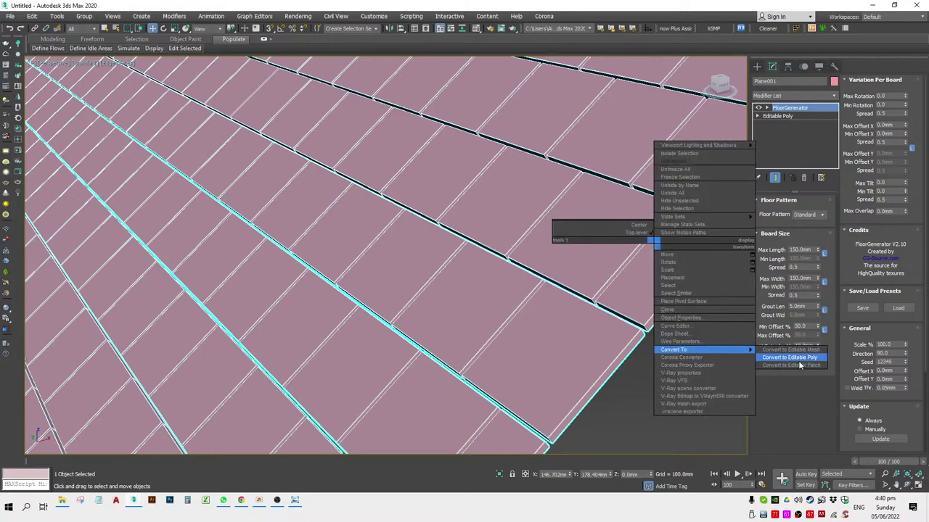
pyautogui.click(798, 360)
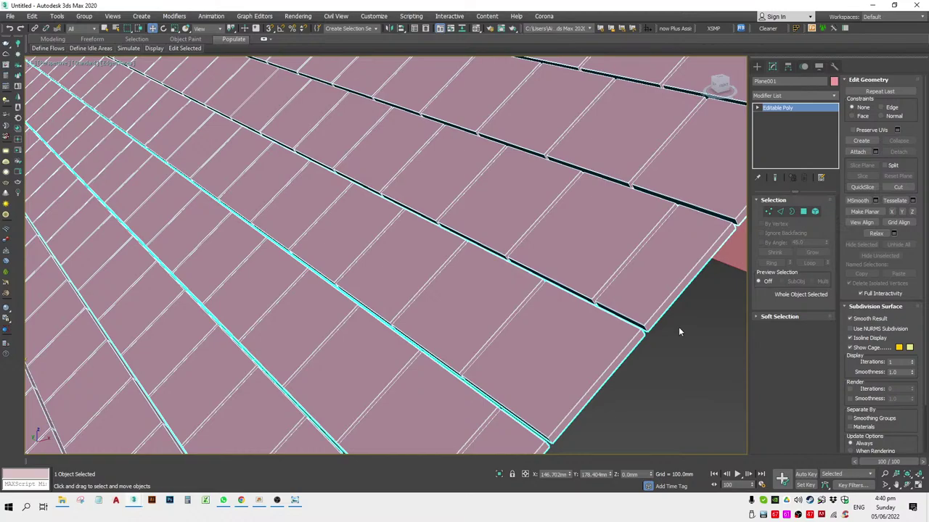
pyautogui.scroll(-5, 678, 332)
pyautogui.scroll(-3, 436, 305)
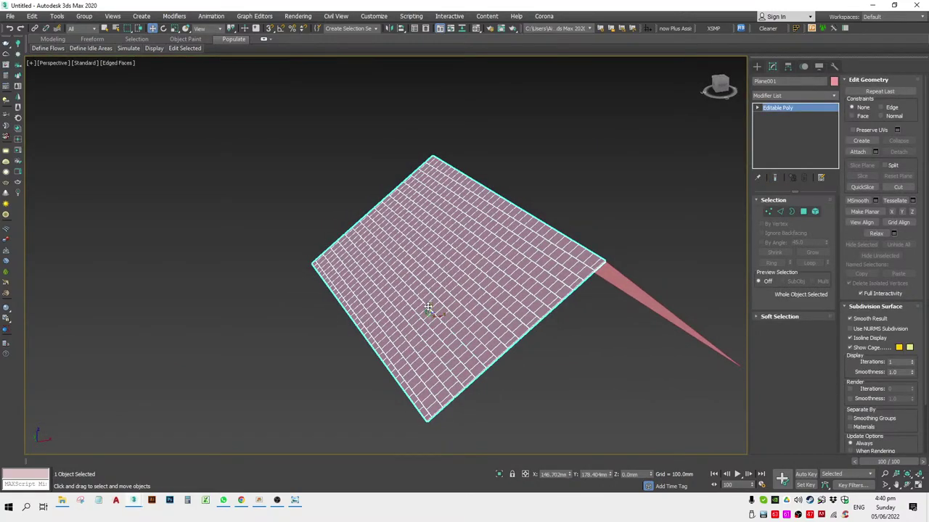
pyautogui.moveTo(429, 308)
pyautogui.mouseDown(button='middle')
pyautogui.moveTo(429, 201)
pyautogui.moveTo(463, 158)
pyautogui.moveTo(505, 225)
pyautogui.mouseUp(button='middle')
pyautogui.scroll(6, 464, 158)
pyautogui.scroll(-5, 464, 157)
pyautogui.scroll(4, 505, 224)
pyautogui.scroll(4, 622, 354)
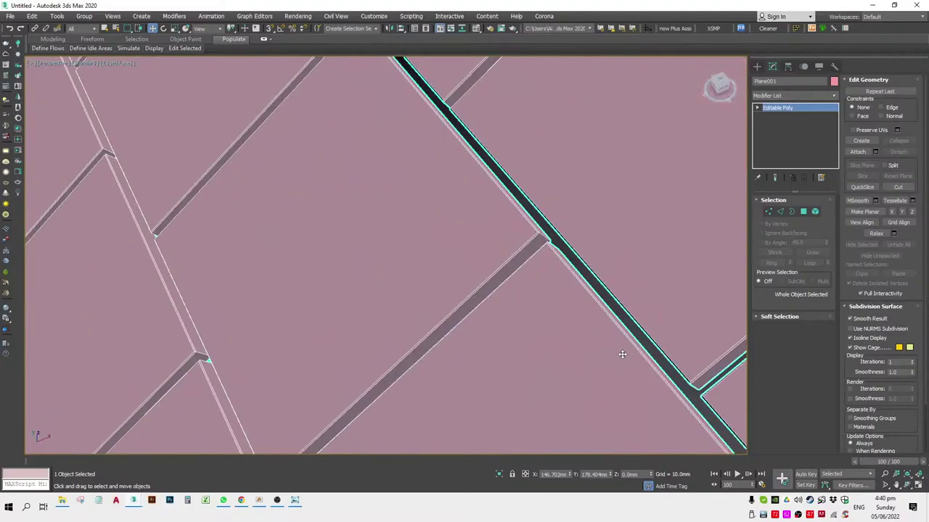
pyautogui.scroll(-5, 622, 354)
pyautogui.moveTo(621, 354)
pyautogui.keyDown('alt'); pyautogui.mouseDown(button='middle')
pyautogui.moveTo(620, 337)
pyautogui.moveTo(543, 303)
pyautogui.moveTo(575, 311)
pyautogui.moveTo(649, 383)
pyautogui.moveTo(544, 331)
pyautogui.mouseUp(button='middle'); pyautogui.keyUp('alt')
pyautogui.scroll(3, 589, 331)
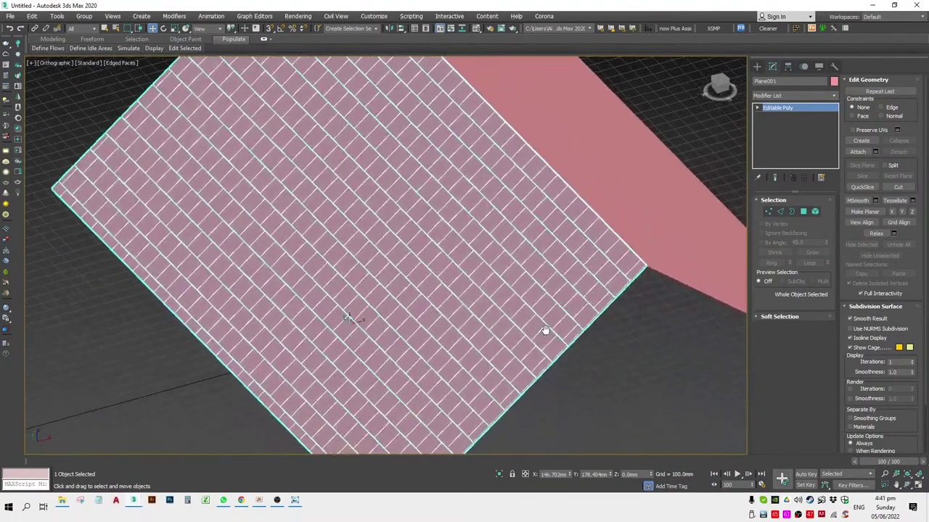
# Undo the conversion, switch to Front view, and clone the tiled plane in place.
pyautogui.hotkey('shift', 'z')
pyautogui.hotkey('ctrl', 'z')
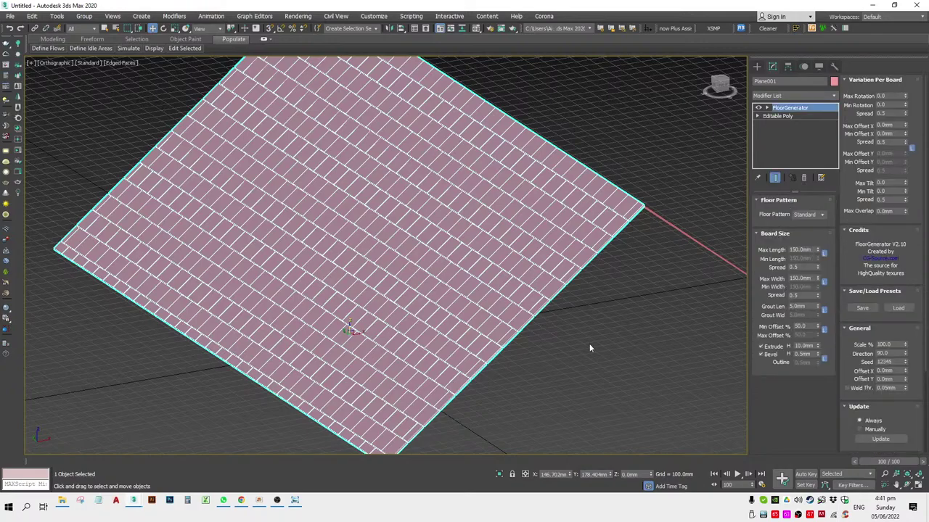
pyautogui.press('f')
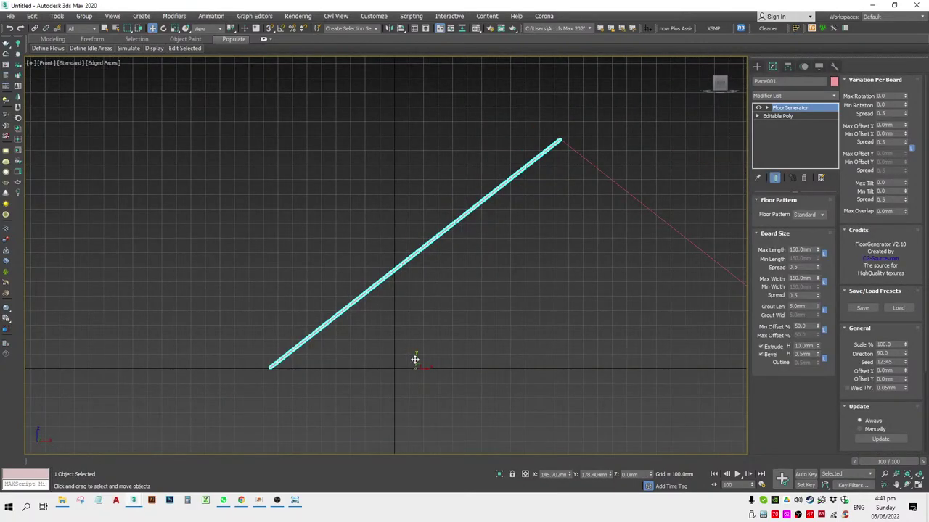
pyautogui.hotkey('ctrl', 'v')
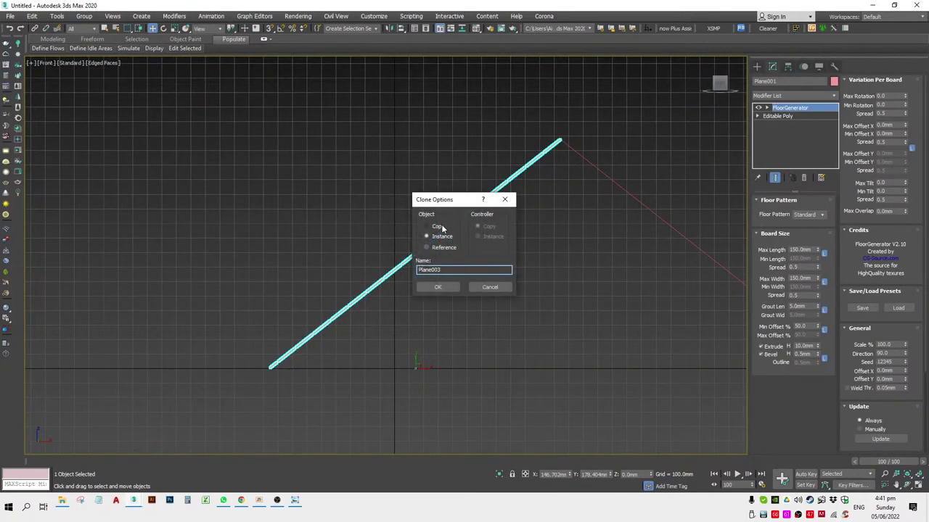
# Create Plane003 as an independent copy and remove its FloorGenerator modifier.
pyautogui.click(437, 226)
pyautogui.click(440, 287)
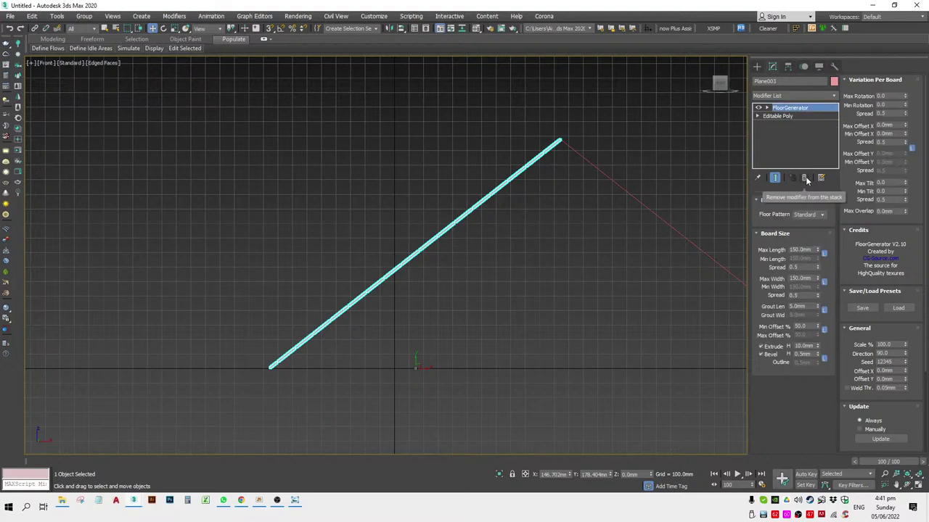
pyautogui.click(806, 180)
pyautogui.keyDown('alt'); pyautogui.moveTo(535, 286); pyautogui.dragTo(571, 334, button='middle'); pyautogui.keyUp('alt')
pyautogui.click(736, 326)
pyautogui.scroll(5, 654, 298)
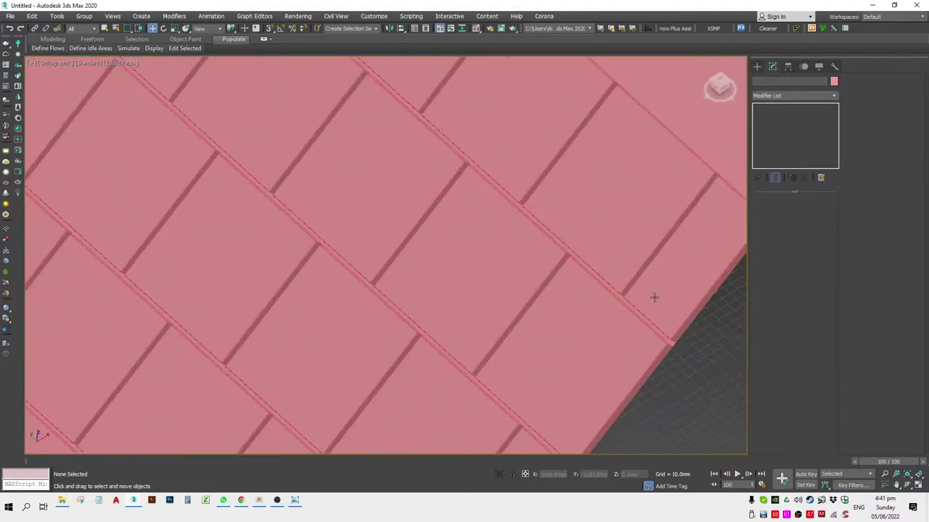
pyautogui.scroll(3, 491, 311)
# Convert the original tiled Plane001 to Editable Poly, checking the plain surface beneath.
pyautogui.click(491, 308)
pyautogui.hotkey('ctrl', 'z')
pyautogui.press('z')
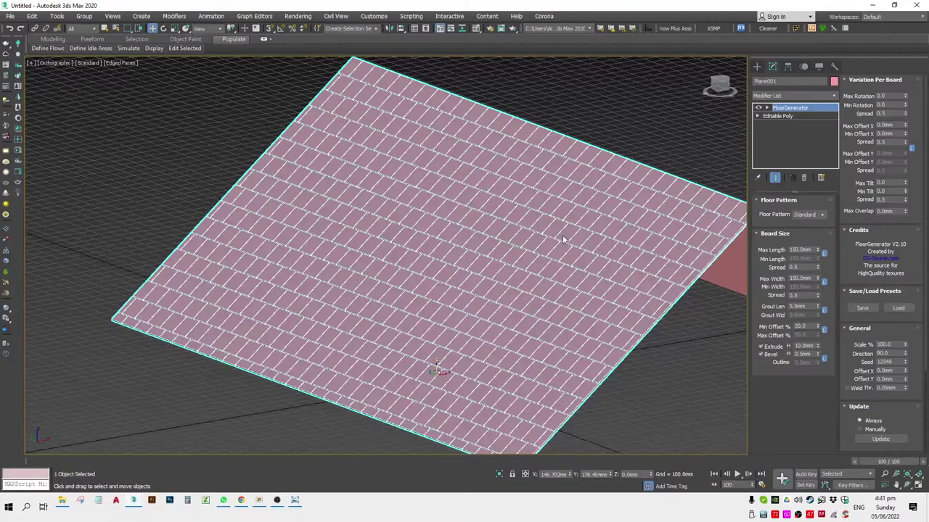
pyautogui.rightClick(560, 232)
pyautogui.moveTo(580, 338)
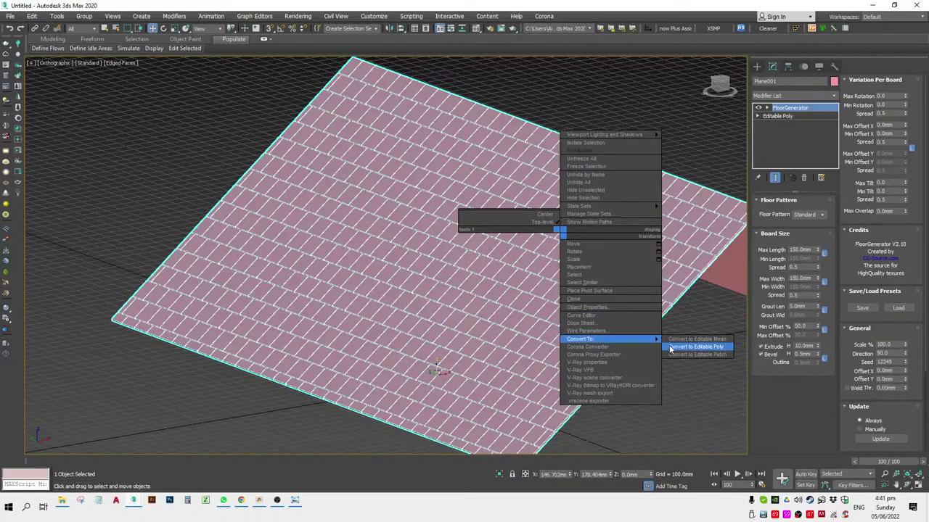
pyautogui.click(670, 349)
pyautogui.keyDown('alt'); pyautogui.moveTo(663, 379); pyautogui.dragTo(483, 380, button='middle'); pyautogui.keyUp('alt')
pyautogui.moveTo(436, 373); pyautogui.dragTo(436, 220)
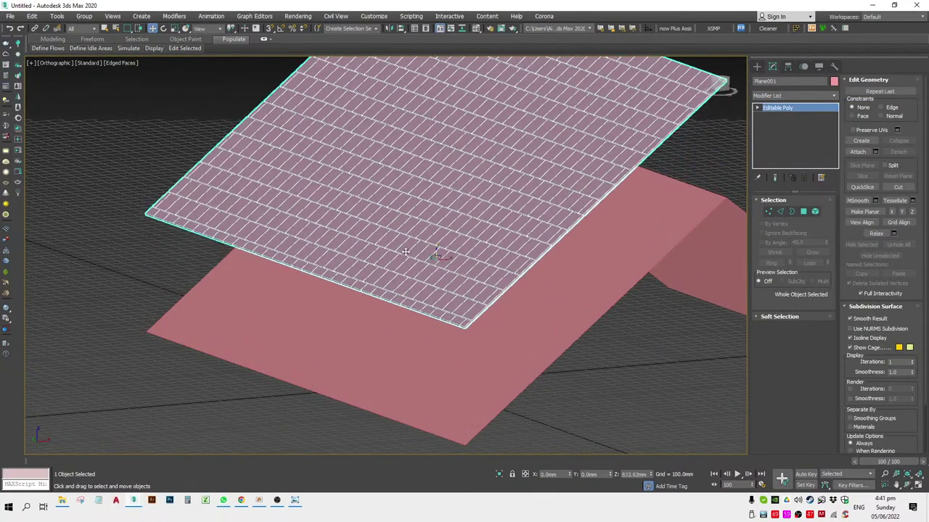
pyautogui.click(644, 230)
pyautogui.click(683, 339)
pyautogui.hotkey('ctrl', 'z')
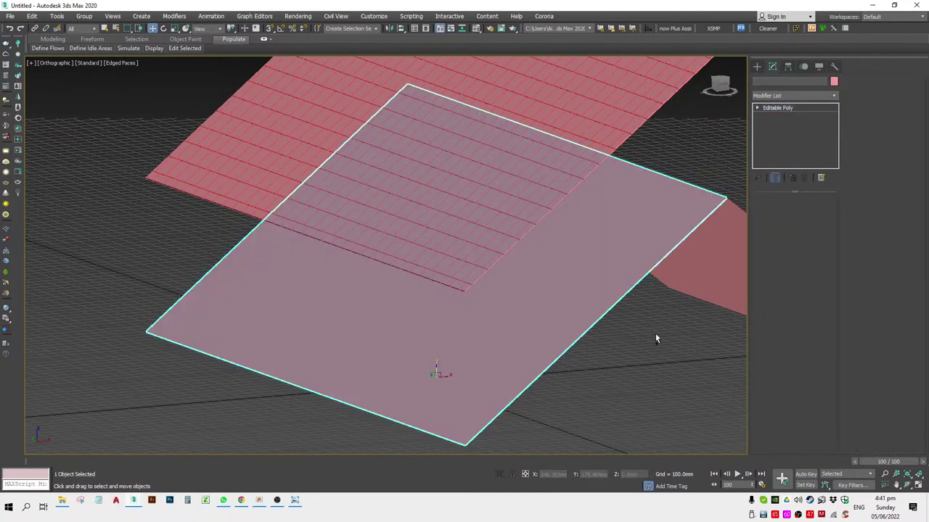
# Reselect the tiled roof plane and zoom in on it in the Perspective view.
pyautogui.hotkey('ctrl', 'z')
pyautogui.hotkey('shift', 'z')
pyautogui.press('p')
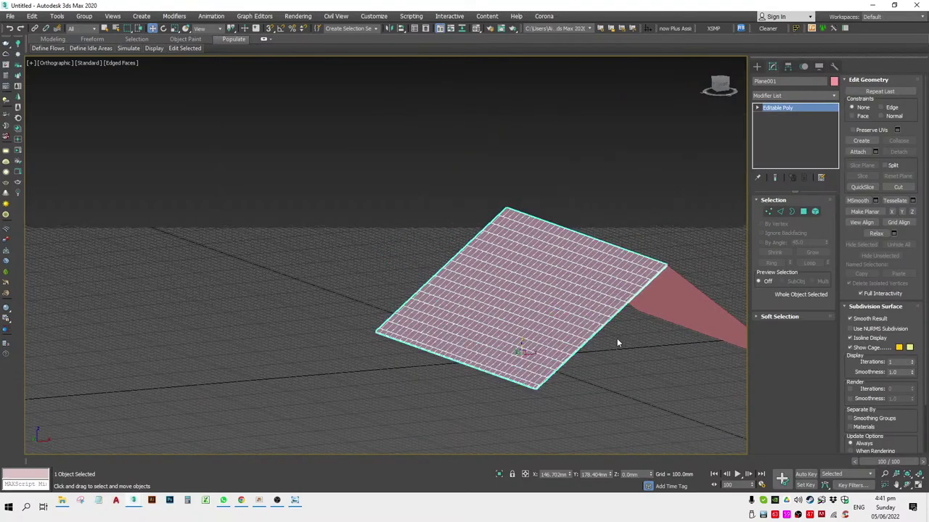
pyautogui.scroll(2, 617, 339)
pyautogui.scroll(2, 609, 326)
pyautogui.scroll(2, 602, 311)
pyautogui.scroll(1, 602, 311)
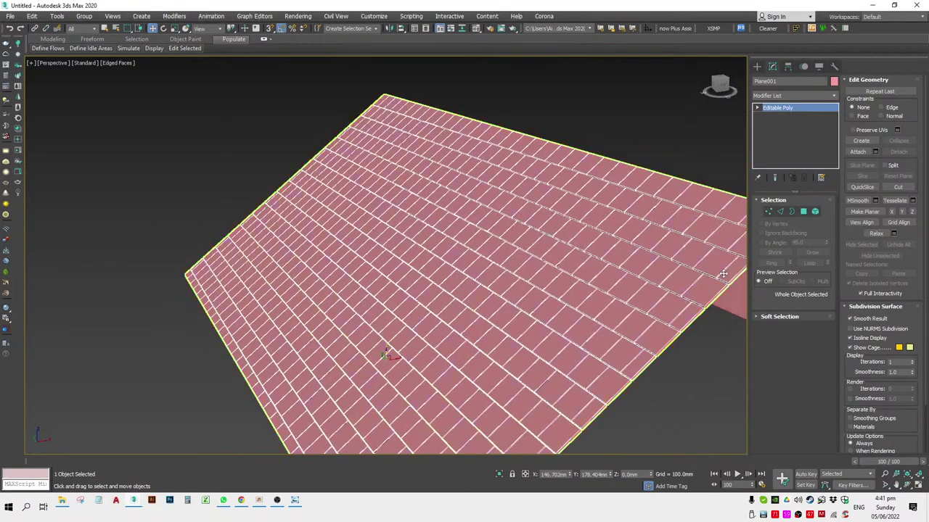
# In Polygon mode, select all 5049 tile polygons with Move active in the Front view.
pyautogui.press('4')
pyautogui.hotkey('ctrl', 'a')
pyautogui.hotkey('ctrl', 'a')
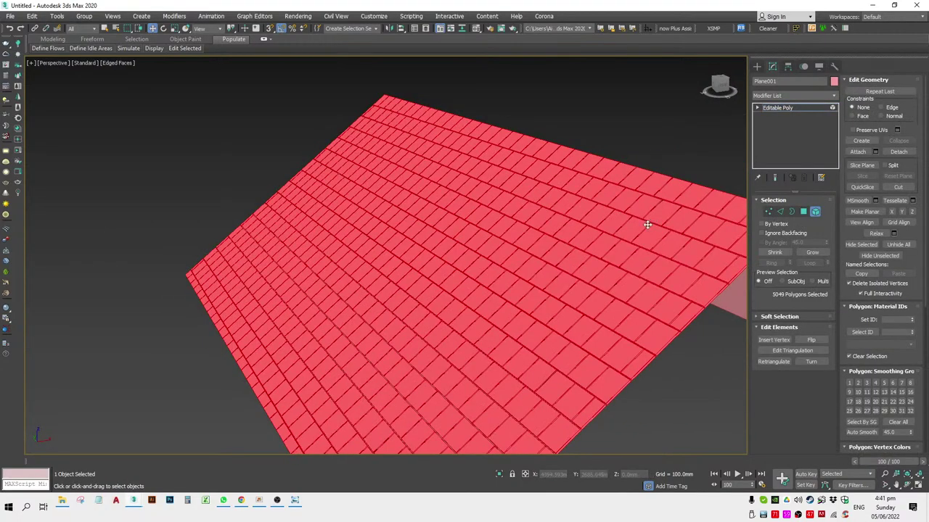
pyautogui.press('w')
pyautogui.keyDown('alt'); pyautogui.moveTo(657, 336); pyautogui.dragTo(608, 291, button='middle'); pyautogui.keyUp('alt')
pyautogui.press('f')
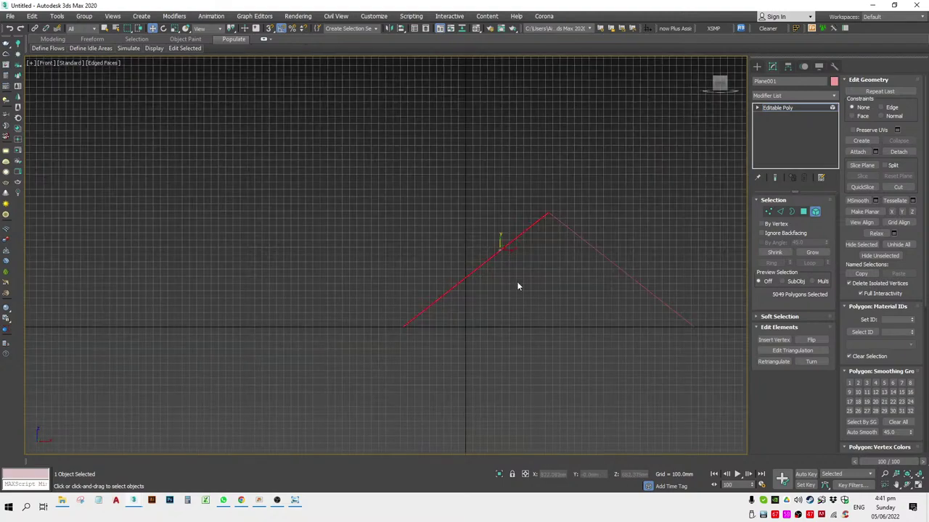
pyautogui.scroll(-3, 508, 284)
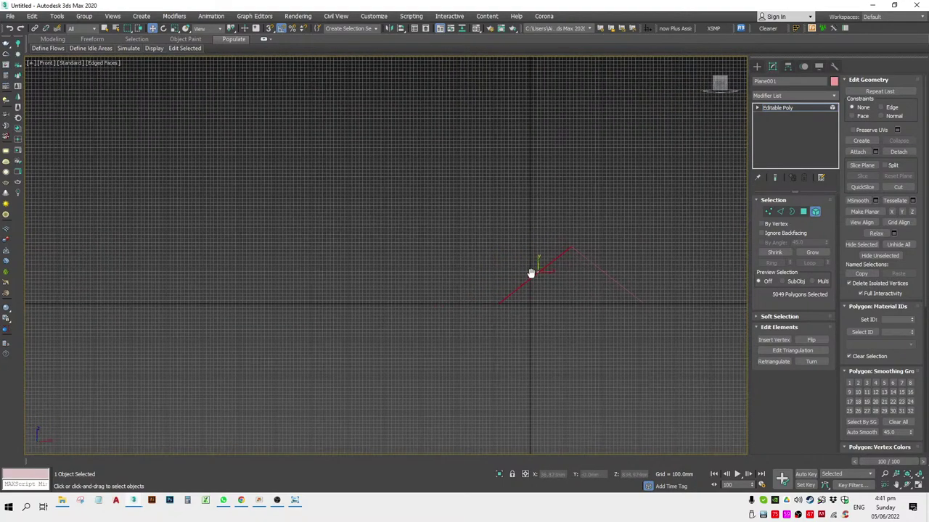
pyautogui.scroll(3, 533, 270)
pyautogui.keyDown('alt'); pyautogui.moveTo(534, 271); pyautogui.dragTo(539, 271, button='middle'); pyautogui.keyUp('alt')
pyautogui.press('f')
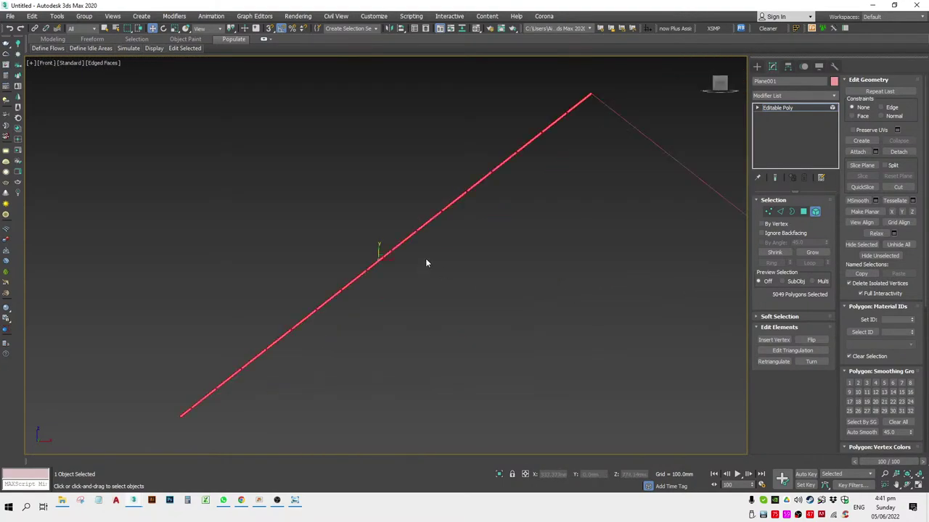
pyautogui.scroll(2, 428, 250)
pyautogui.scroll(1, 411, 234)
pyautogui.scroll(-4, 410, 234)
pyautogui.scroll(3, 373, 218)
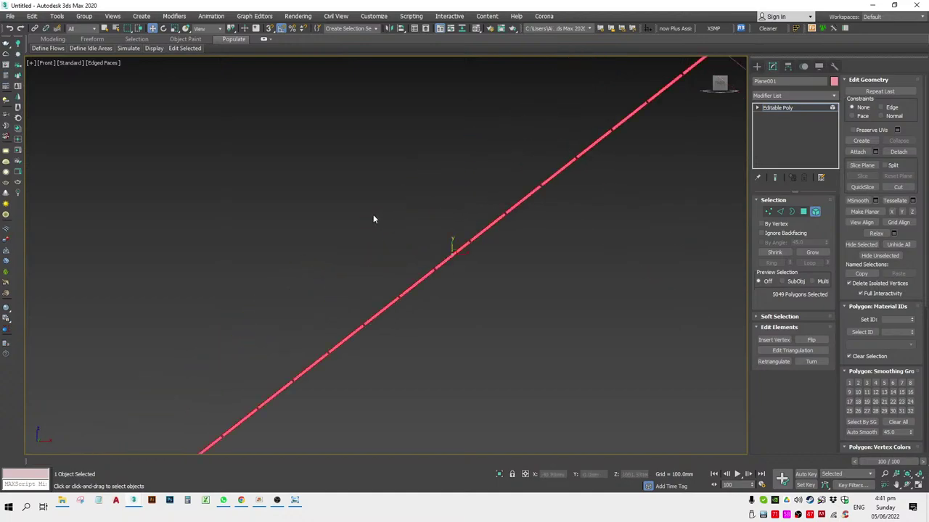
pyautogui.click(220, 28)
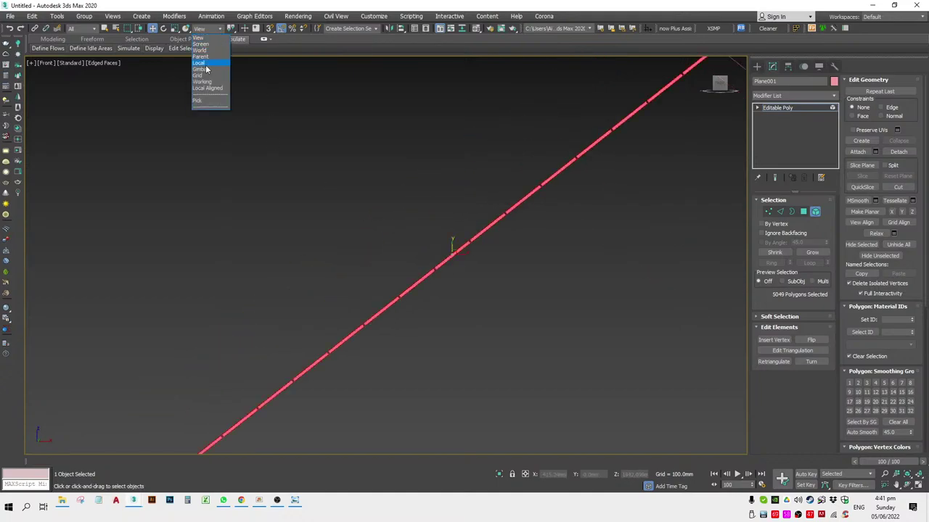
# Use the Local reference coordinate system and scale the tiles slightly longer in X.
pyautogui.click(200, 62)
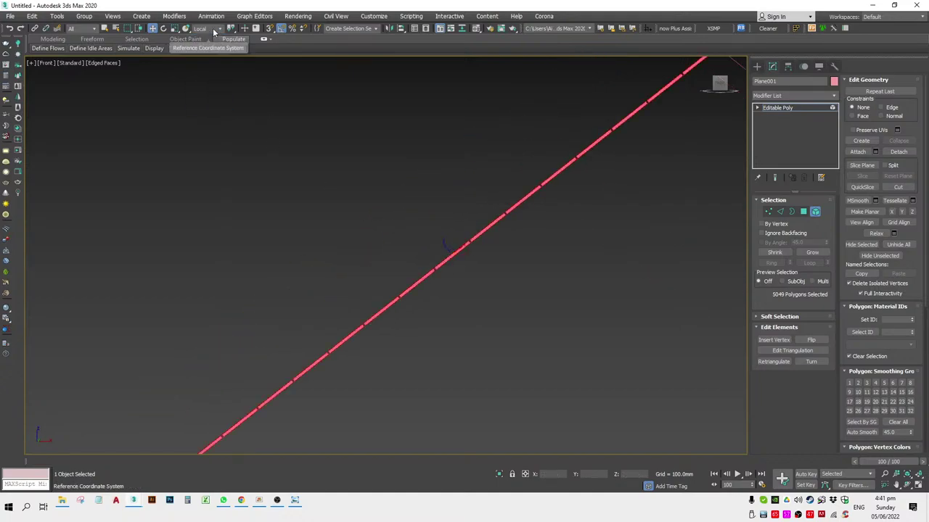
pyautogui.scroll(2, 459, 259)
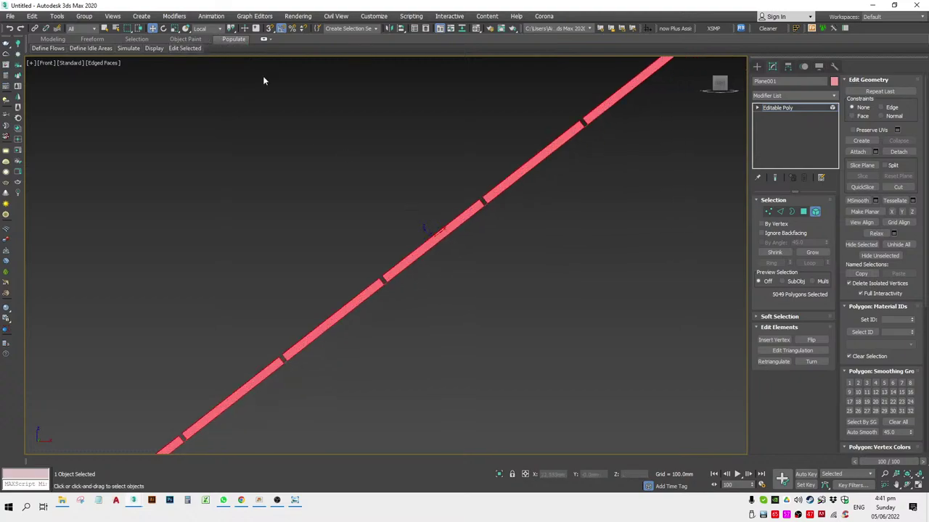
pyautogui.click(174, 29)
pyautogui.click(212, 29)
pyautogui.click(205, 64)
pyautogui.scroll(3, 432, 265)
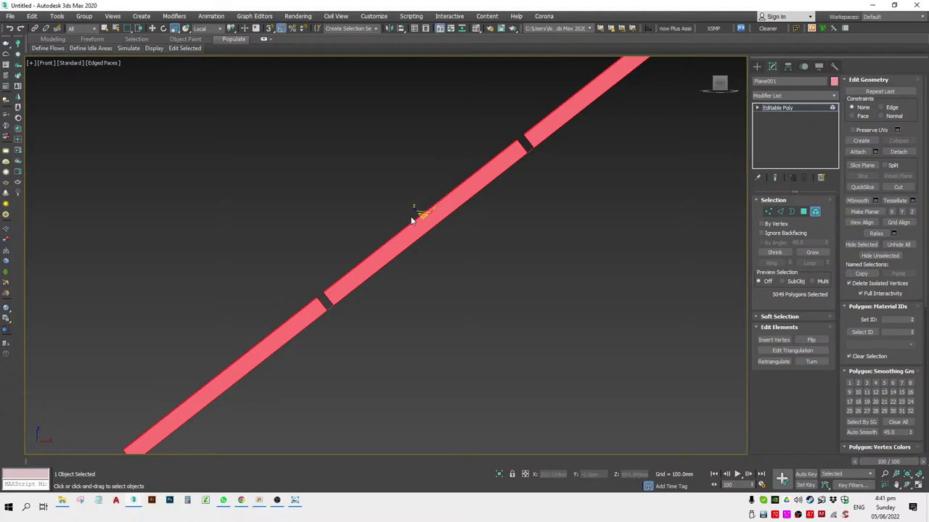
pyautogui.moveTo(437, 207); pyautogui.dragTo(448, 201)
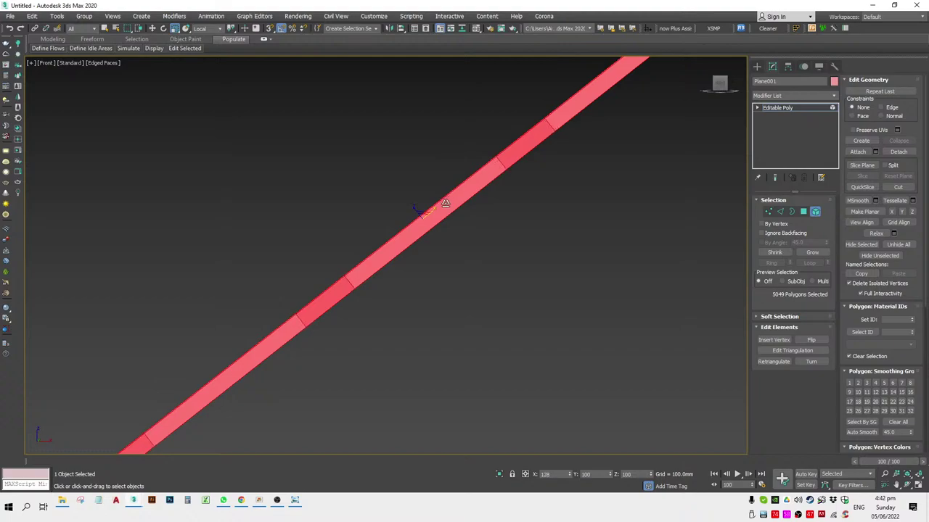
pyautogui.moveTo(447, 201); pyautogui.dragTo(449, 204)
# Tilt every tile -5 degrees in Z about its own centre using Offset rotation input.
pyautogui.press('e')
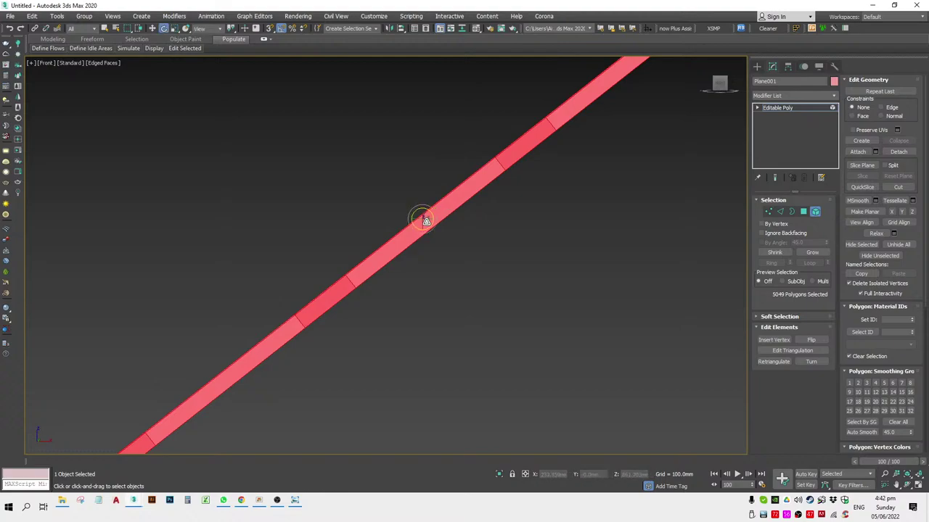
pyautogui.moveTo(433, 213); pyautogui.dragTo(435, 214)
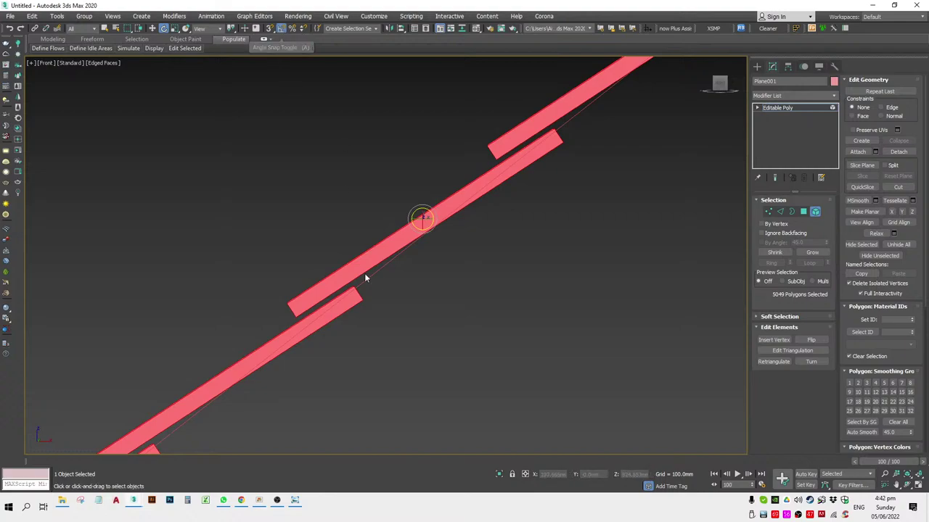
pyautogui.hotkey('ctrl', 'z')
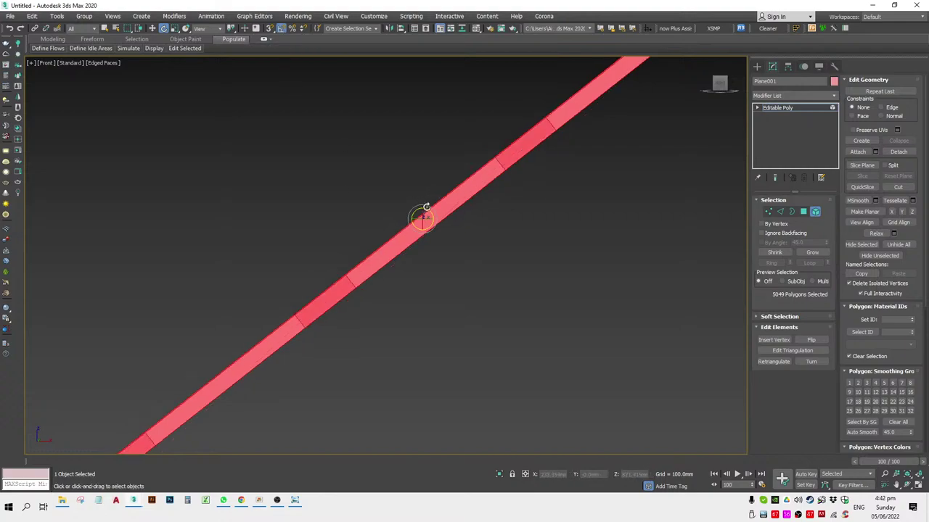
pyautogui.moveTo(428, 212); pyautogui.dragTo(431, 211)
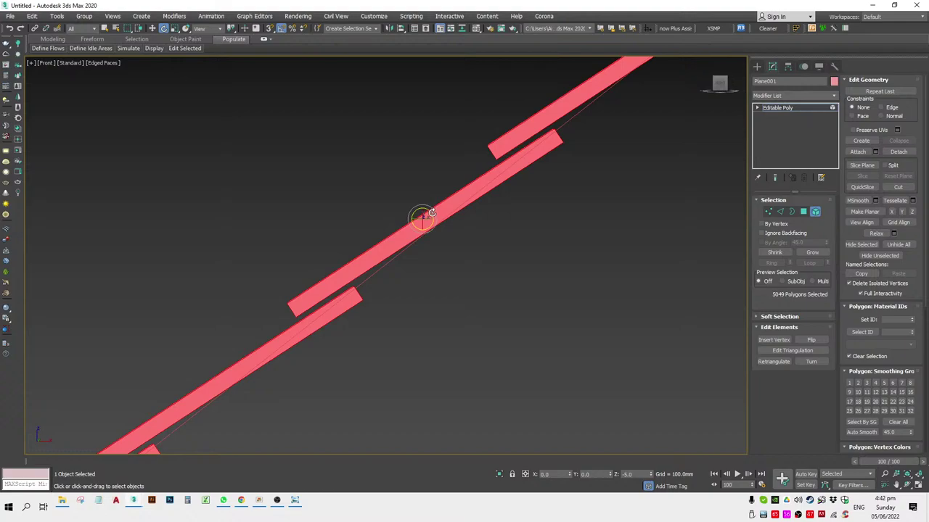
pyautogui.hotkey('ctrl', 'z')
pyautogui.click(525, 476)
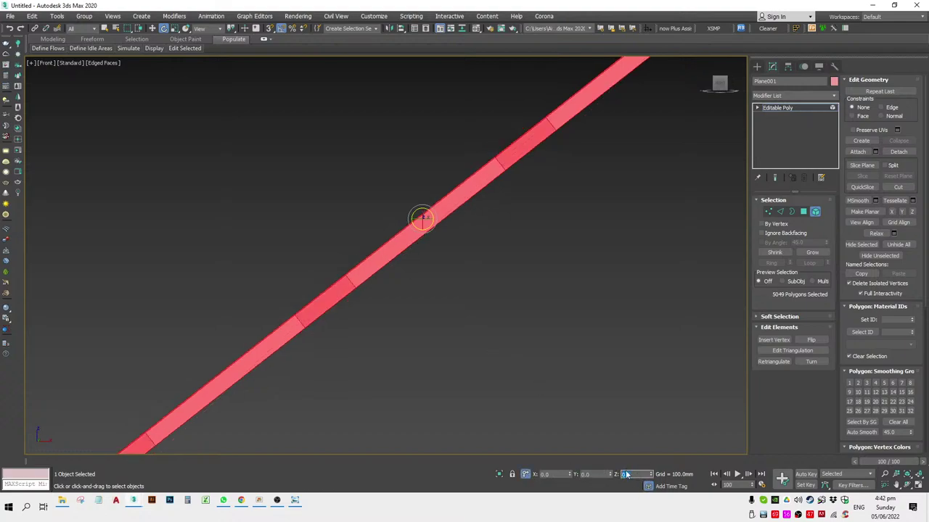
pyautogui.press('Return')
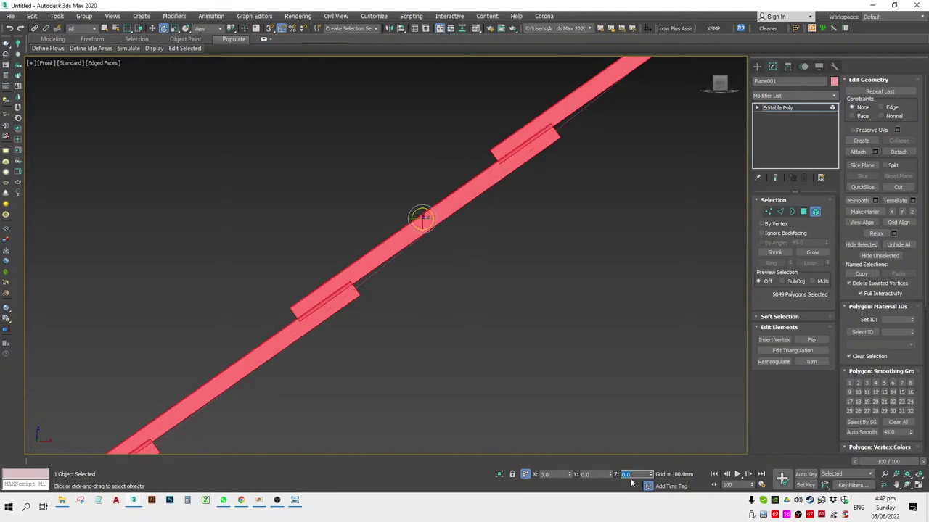
pyautogui.moveTo(479, 242)
pyautogui.keyDown('alt'); pyautogui.mouseDown(button='middle')
pyautogui.moveTo(549, 224)
pyautogui.moveTo(647, 274)
pyautogui.mouseUp(button='middle'); pyautogui.keyUp('alt')
pyautogui.scroll(-4, 647, 274)
pyautogui.keyDown('alt'); pyautogui.moveTo(677, 307); pyautogui.dragTo(636, 317, button='middle'); pyautogui.keyUp('alt')
# Deselect the tiles and leave polygon sub-object mode on the roof's Editable Poly.
pyautogui.click(636, 316)
pyautogui.scroll(4, 657, 214)
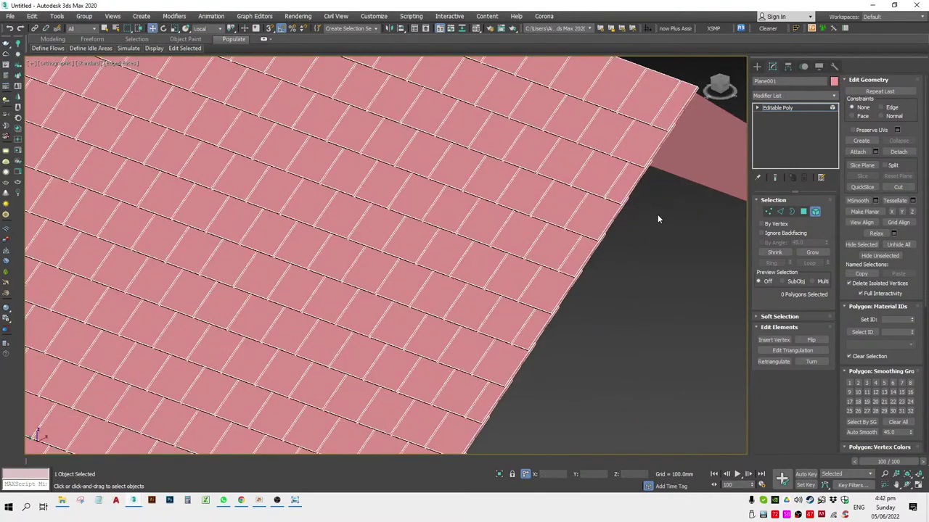
pyautogui.click(801, 109)
pyautogui.scroll(5, 607, 165)
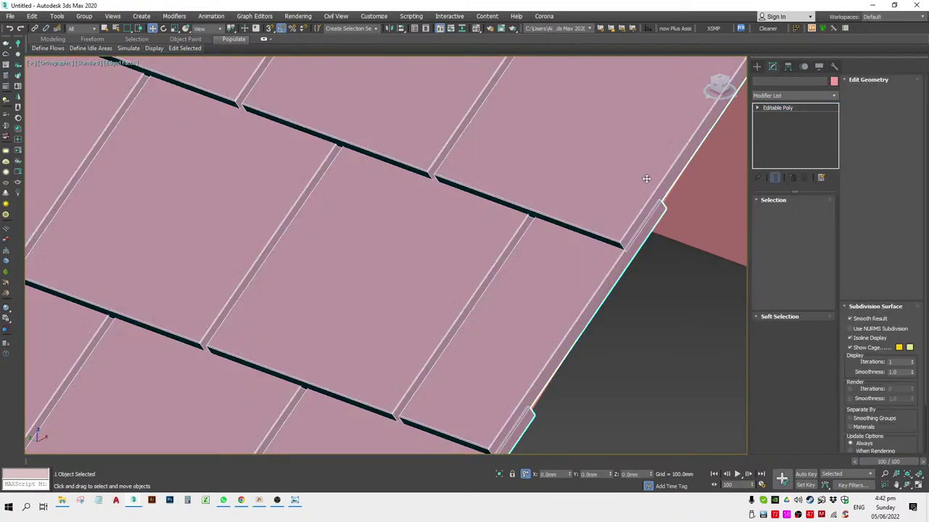
pyautogui.scroll(-5, 617, 247)
pyautogui.hotkey('alt', 'space')
pyautogui.press('Escape')
# Orbit and zoom the Perspective view in close on the tiled roof slope.
pyautogui.keyDown('alt'); pyautogui.moveTo(556, 288); pyautogui.dragTo(515, 263, button='middle'); pyautogui.keyUp('alt')
pyautogui.scroll(-5, 535, 276)
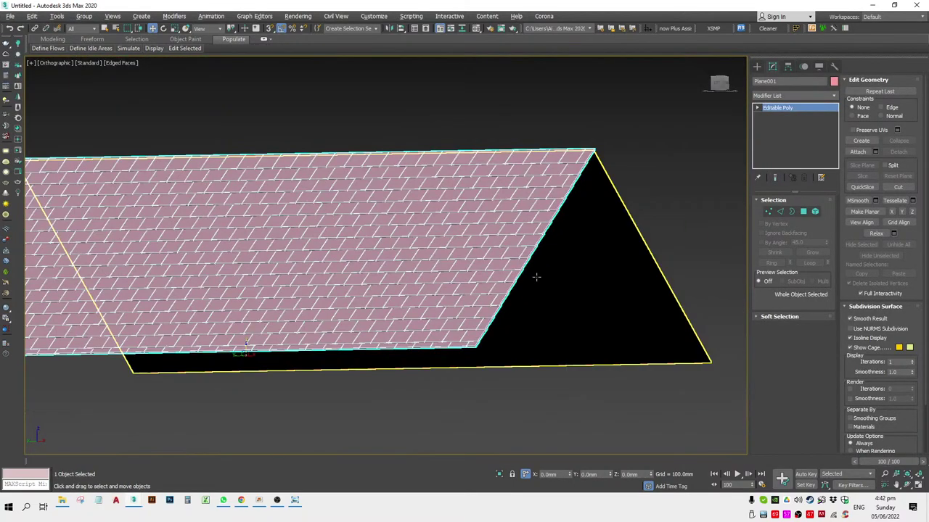
pyautogui.keyDown('alt'); pyautogui.moveTo(541, 395); pyautogui.dragTo(551, 312, button='middle'); pyautogui.keyUp('alt')
pyautogui.press('p')
pyautogui.scroll(4, 555, 232)
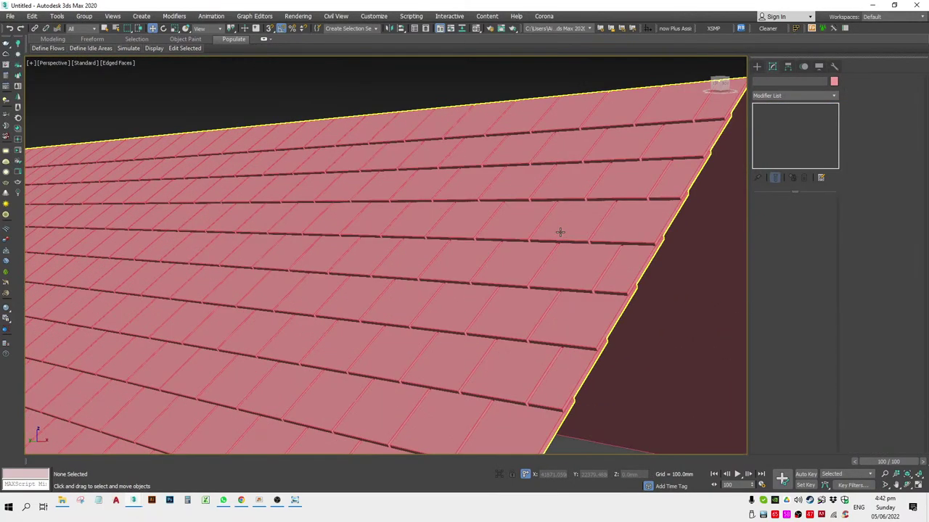
pyautogui.scroll(2, 560, 232)
pyautogui.scroll(-5, 560, 232)
pyautogui.scroll(5, 560, 239)
pyautogui.scroll(-5, 559, 293)
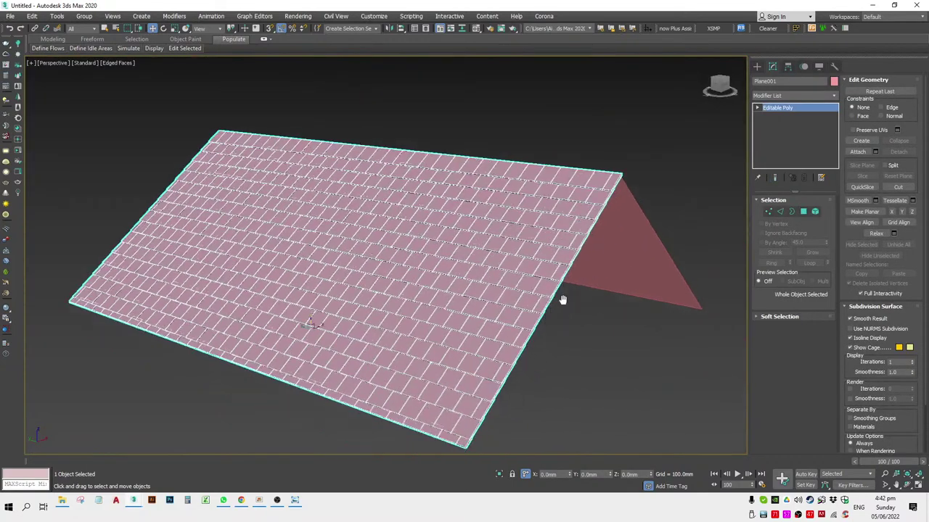
# Assign a MultiTexture map to Material #1's Diffuse slot, then launch Photoshop.
pyautogui.press('m')
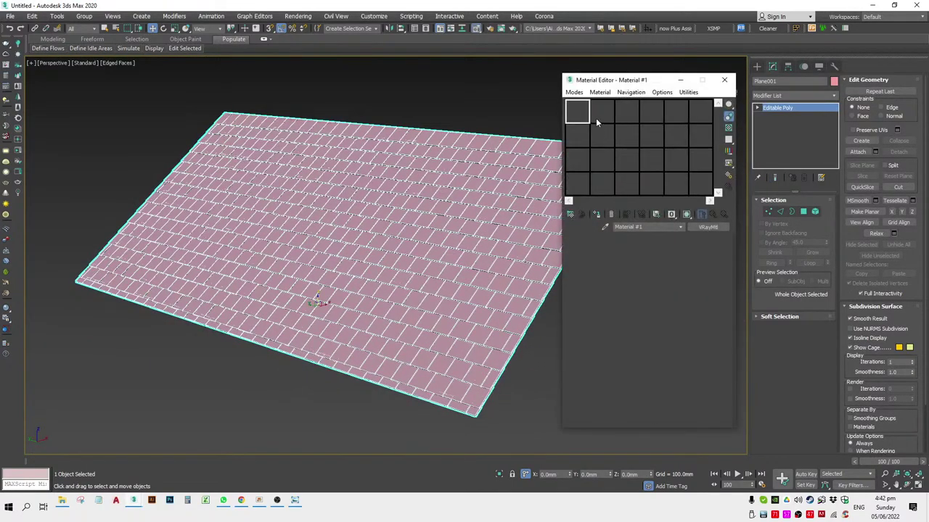
pyautogui.moveTo(606, 86); pyautogui.dragTo(621, 83)
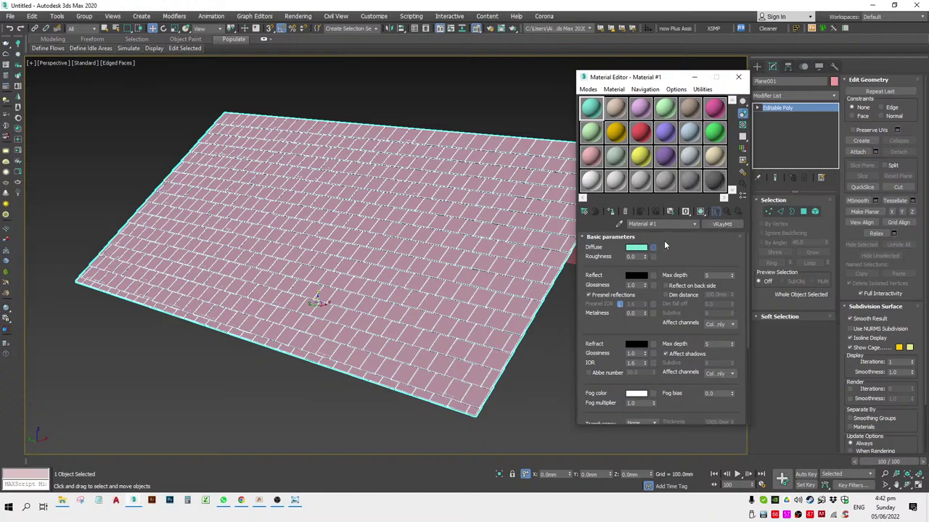
pyautogui.click(654, 247)
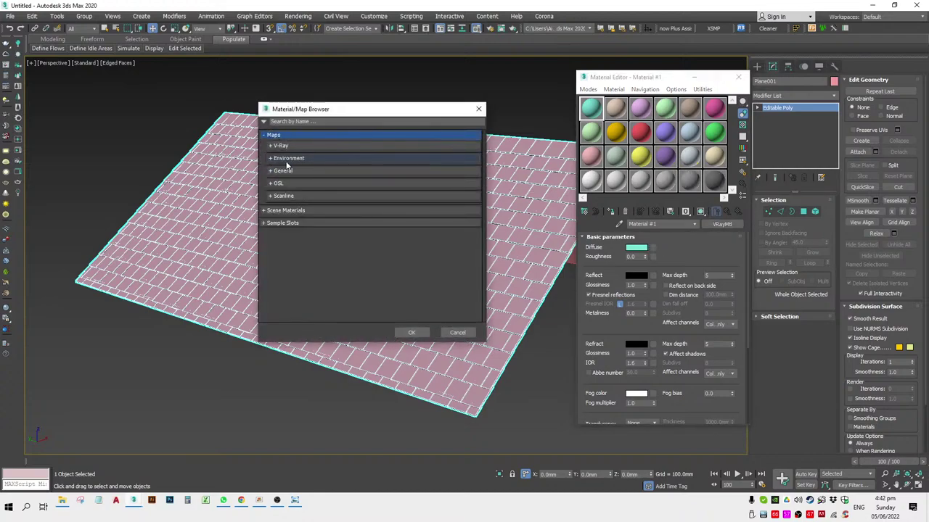
pyautogui.click(283, 170)
pyautogui.scroll(-3, 330, 289)
pyautogui.scroll(-2, 336, 275)
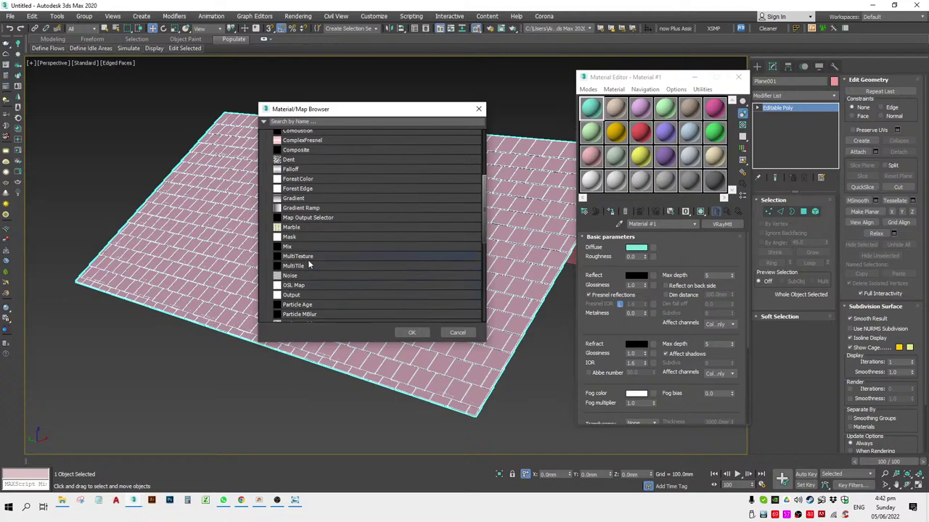
pyautogui.doubleClick(305, 256)
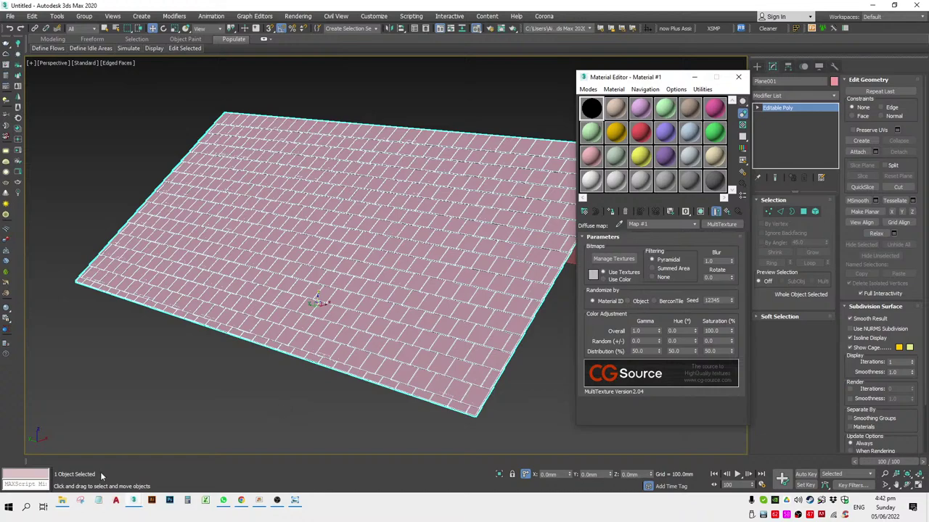
pyautogui.moveTo(62, 501)
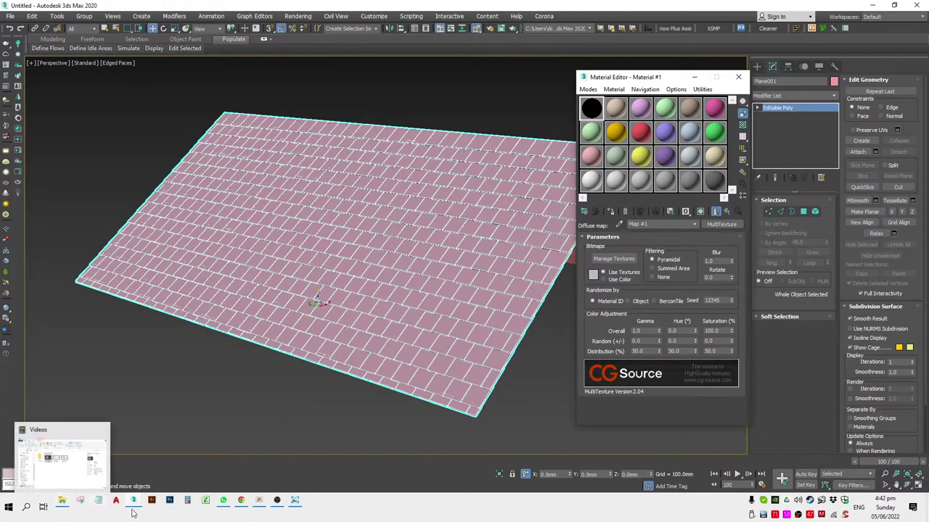
pyautogui.click(169, 499)
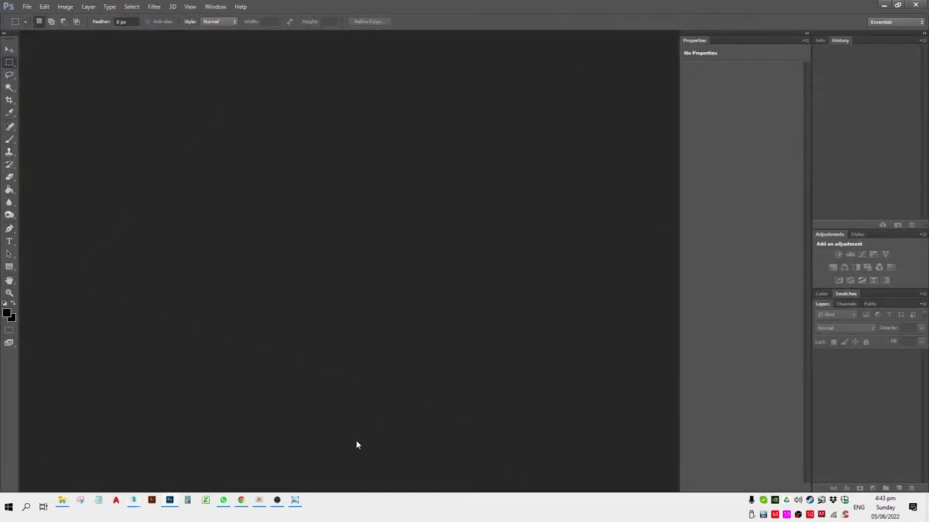
# Create a new 150 × 150 pixel document, Untitled-1, at 72 ppi in RGB.
pyautogui.click(27, 6)
pyautogui.click(30, 14)
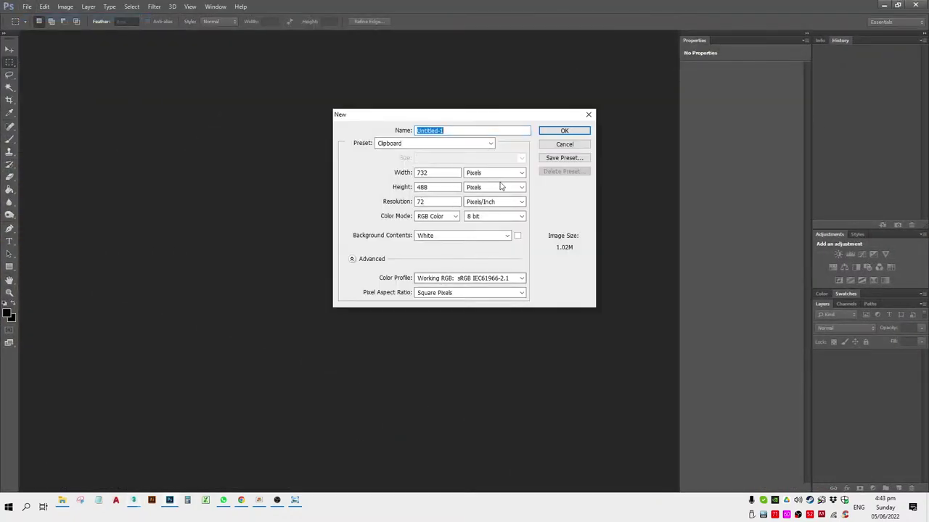
pyautogui.doubleClick(435, 172)
pyautogui.write('150')
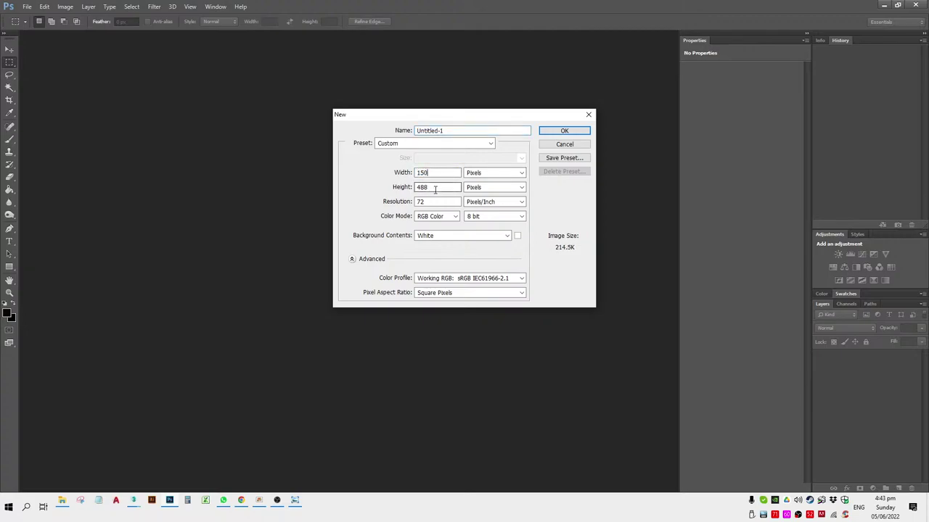
pyautogui.press('Tab')
pyautogui.write('150')
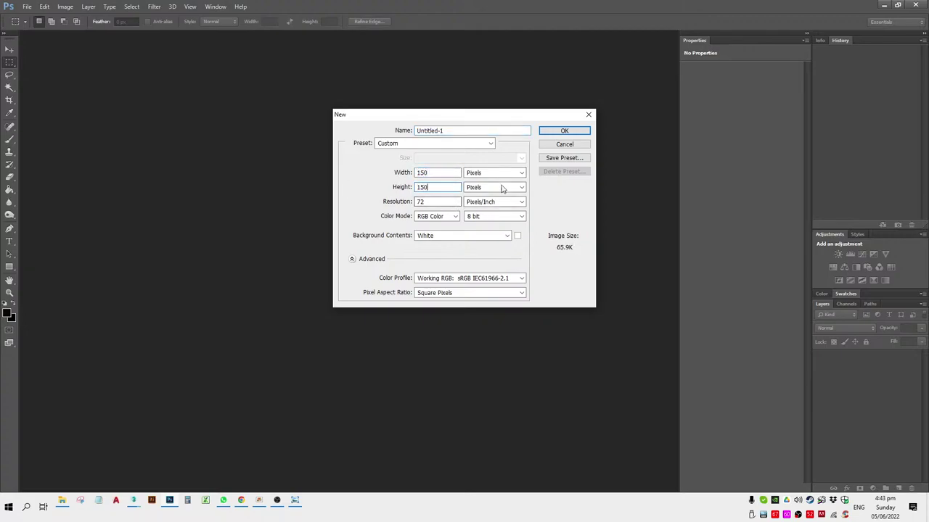
pyautogui.click(511, 173)
pyautogui.click(486, 182)
pyautogui.click(562, 131)
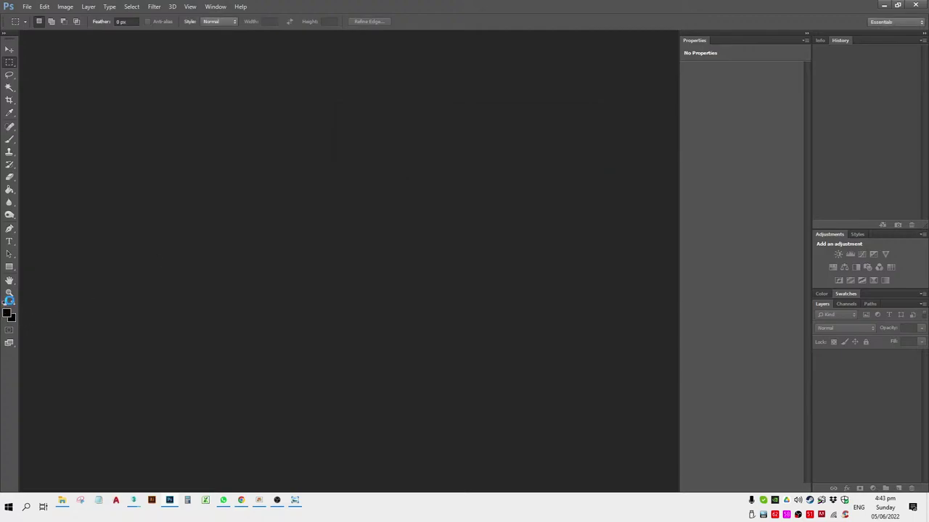
pyautogui.keyDown('alt'); pyautogui.scroll(5, 313, 299); pyautogui.keyUp('alt')
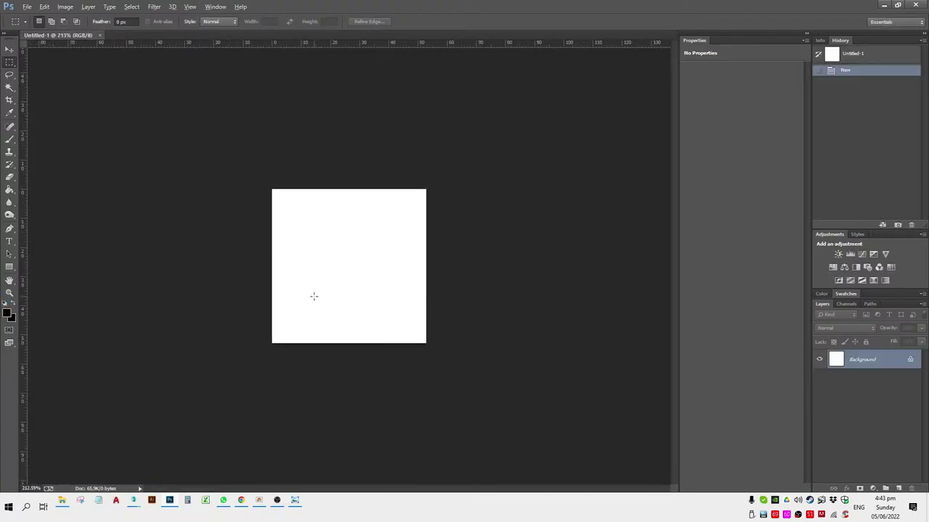
pyautogui.press('g')
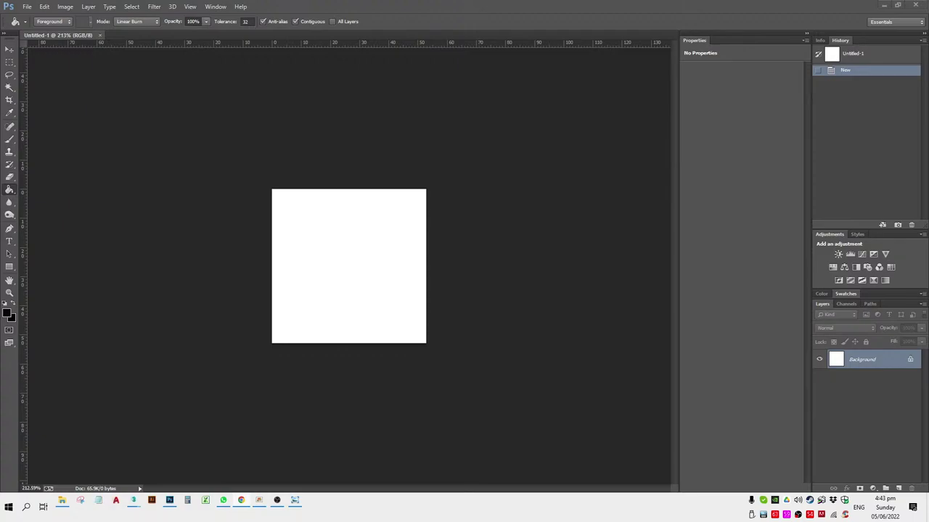
# Bring up the brown shingles image results and locate the Autumn Brown preview.
pyautogui.moveTo(927, 76); pyautogui.dragTo(790, 79)
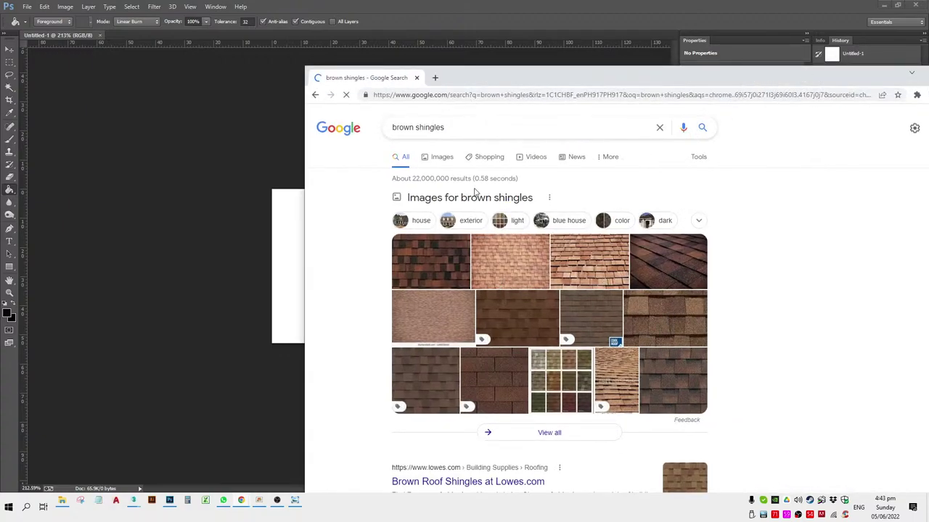
pyautogui.moveTo(524, 83); pyautogui.dragTo(375, 85)
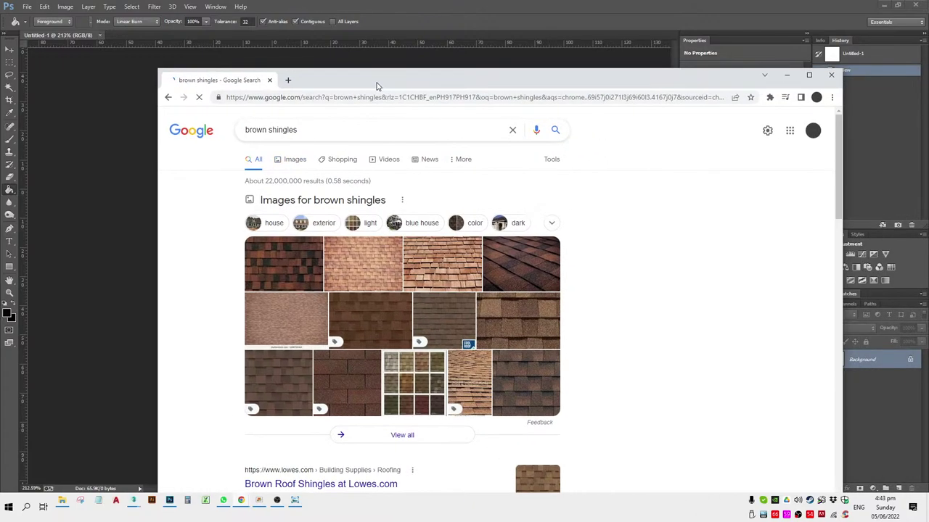
pyautogui.doubleClick(375, 85)
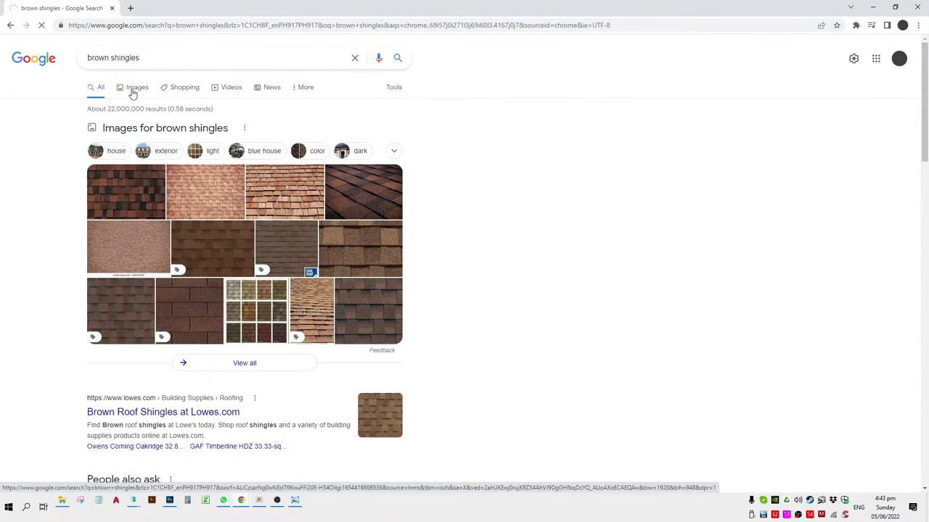
pyautogui.click(145, 92)
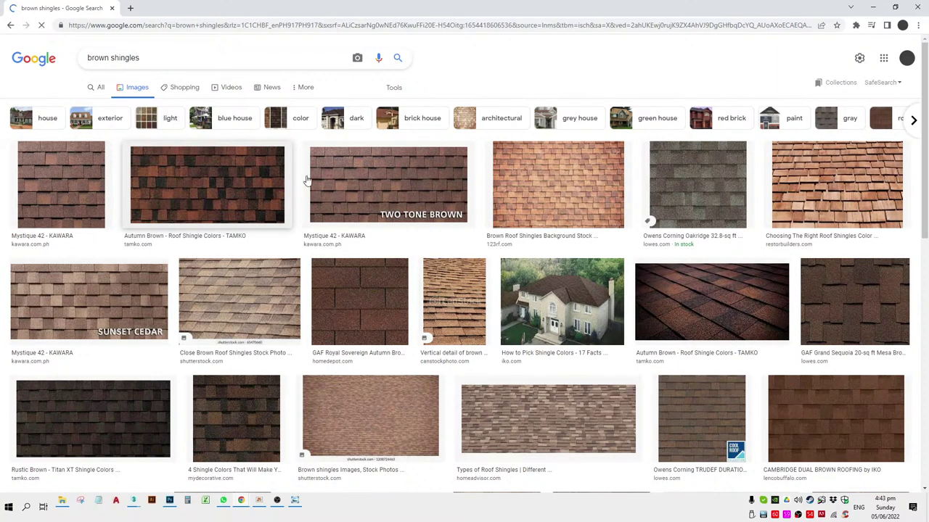
pyautogui.hotkey('alt', 'Tab')
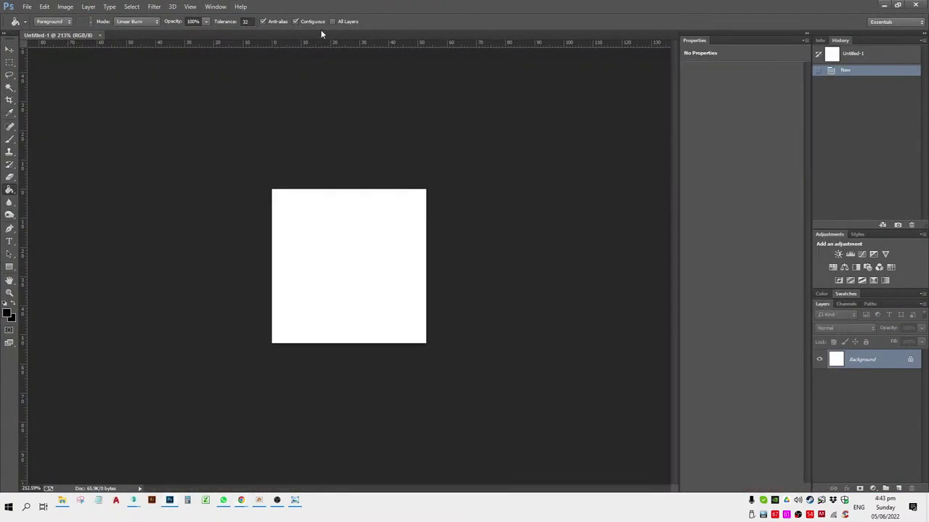
pyautogui.moveTo(241, 500)
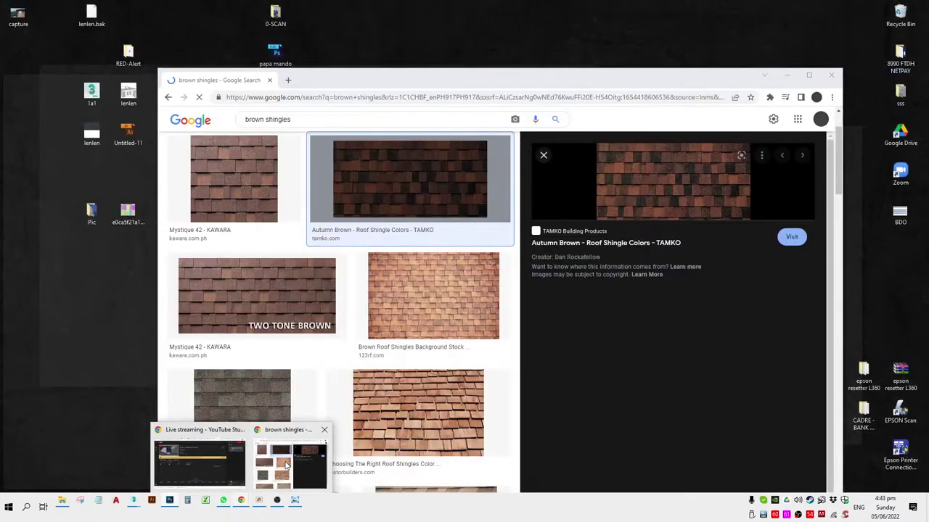
pyautogui.click(290, 461)
pyautogui.moveTo(461, 76)
pyautogui.mouseDown()
pyautogui.moveTo(264, 46)
pyautogui.moveTo(263, 1)
pyautogui.mouseUp()
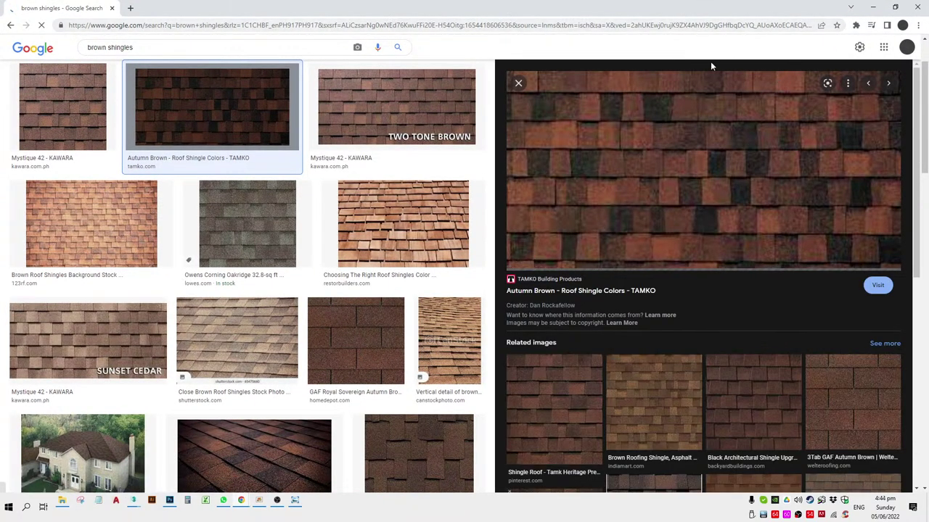
pyautogui.hotkey('ctrl', '+')
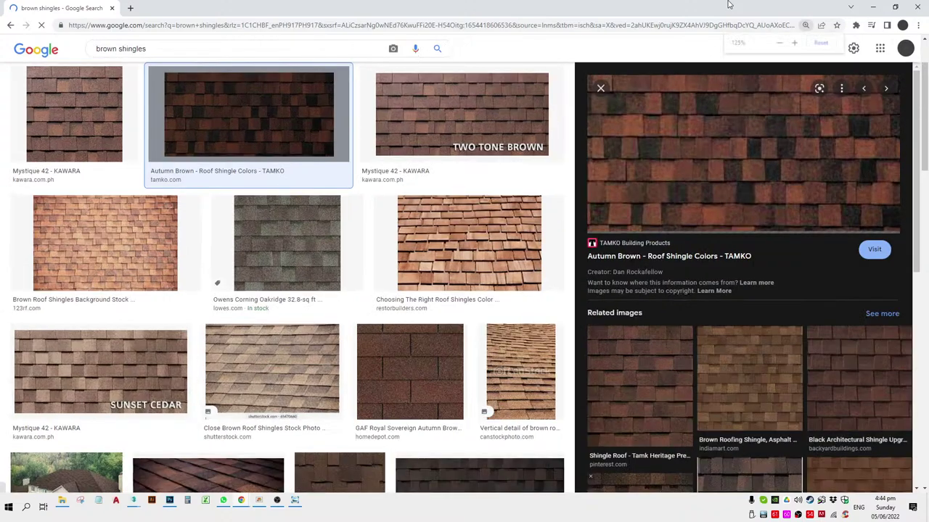
pyautogui.hotkey('ctrl', '+')
pyautogui.hotkey('ctrl', '+')
pyautogui.hotkey('ctrl', '+')
pyautogui.hotkey('ctrl', '+')
pyautogui.hotkey('ctrl', '+')
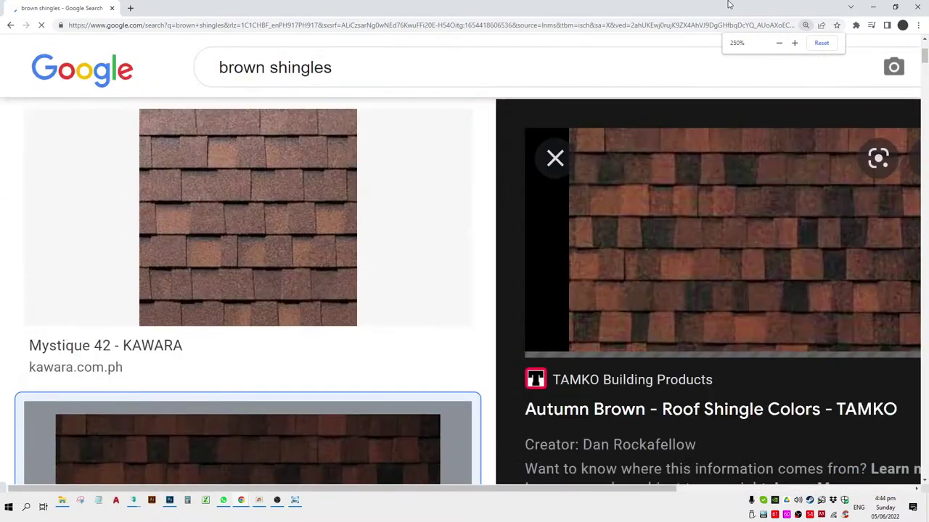
pyautogui.hotkey('ctrl', '+')
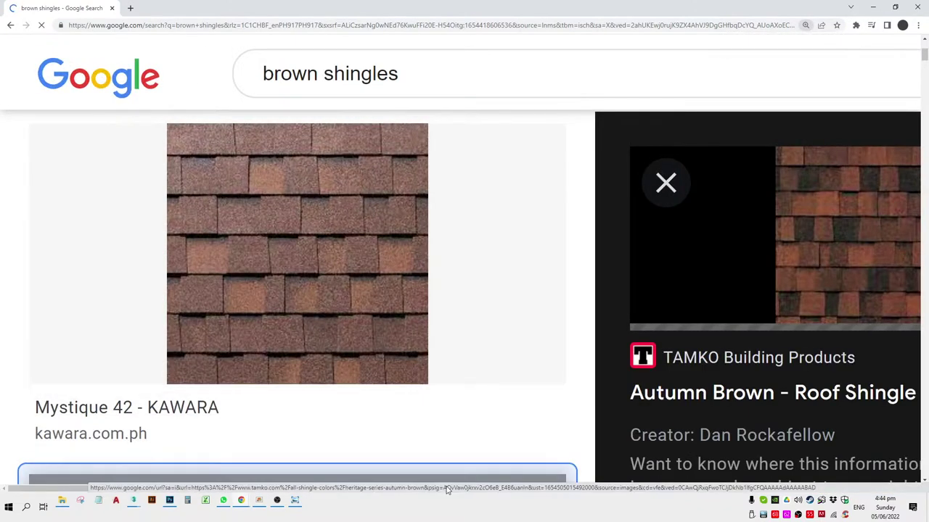
pyautogui.moveTo(447, 462); pyautogui.dragTo(486, 488)
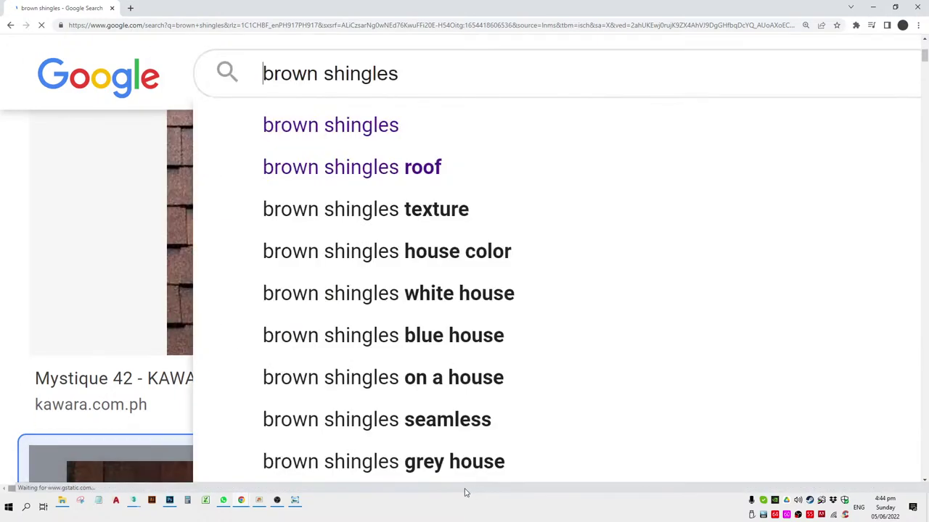
pyautogui.click(10, 209)
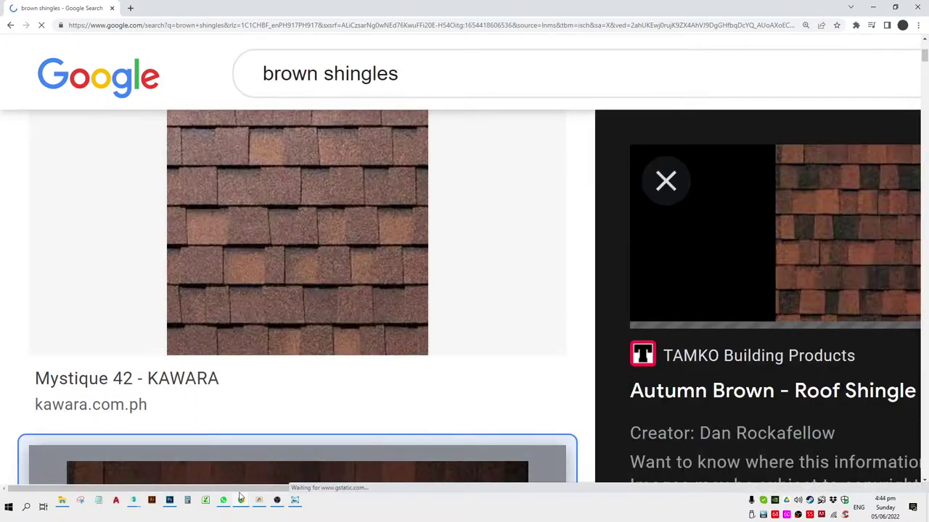
pyautogui.moveTo(378, 488)
pyautogui.mouseDown()
pyautogui.moveTo(515, 504)
pyautogui.moveTo(585, 370)
pyautogui.mouseUp()
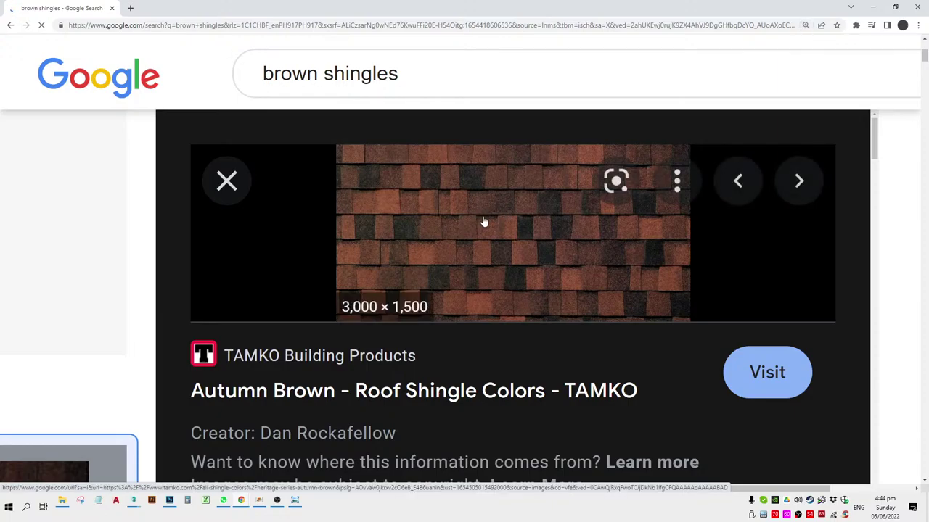
pyautogui.click(805, 24)
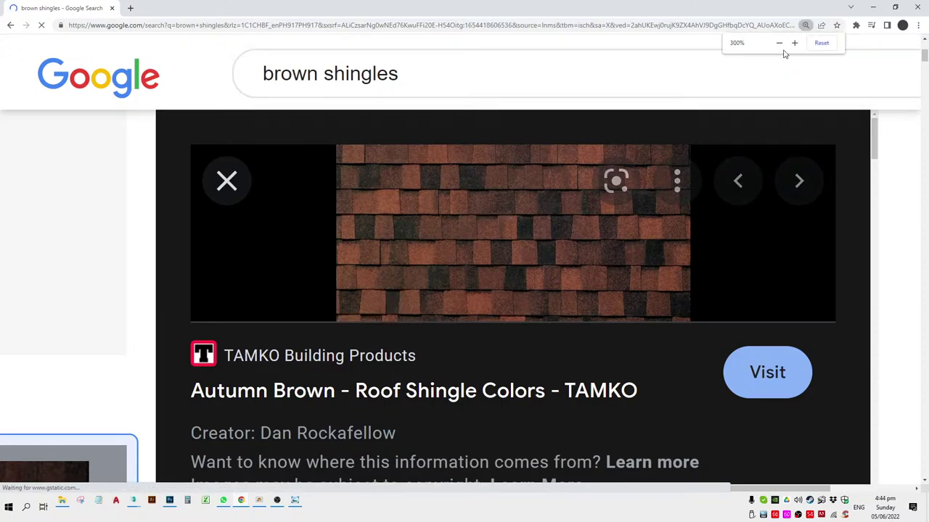
pyautogui.click(820, 43)
# Save the Autumn Brown shingle image to the Desktop as 111.jpg.
pyautogui.rightClick(700, 160)
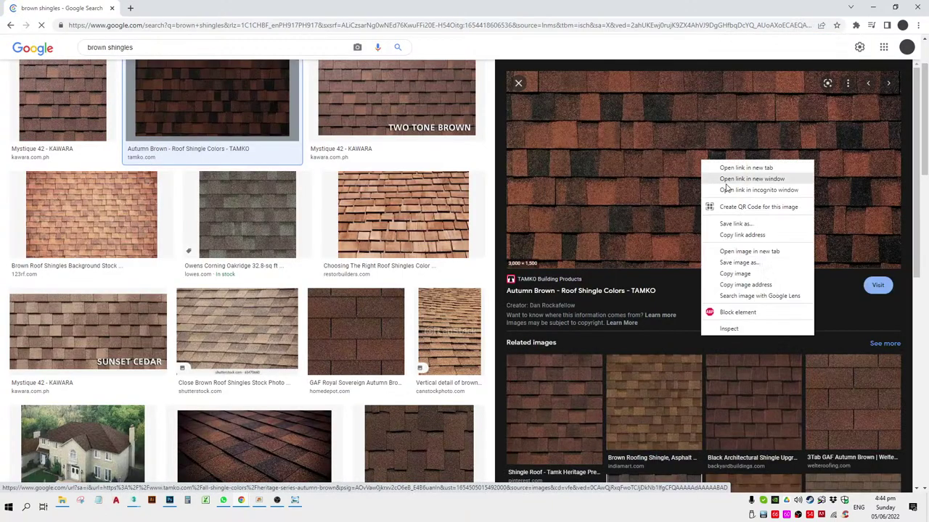
pyautogui.click(739, 262)
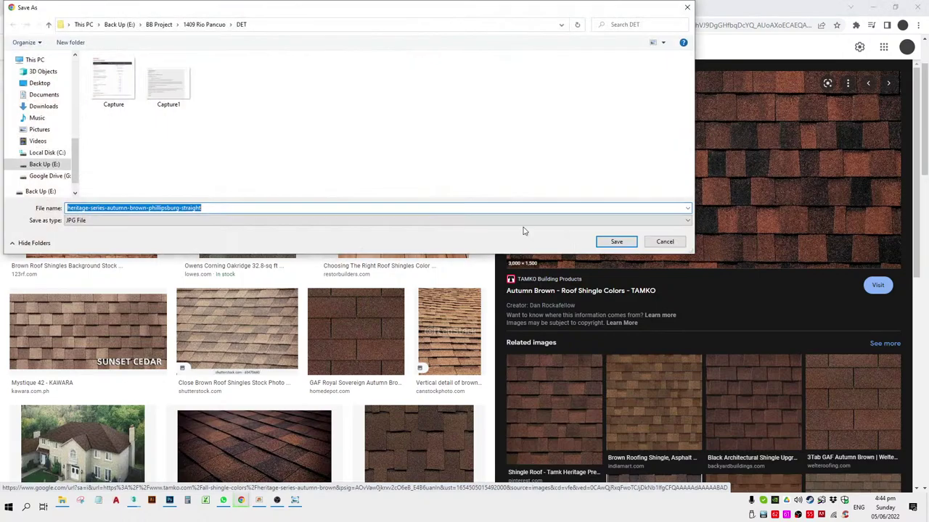
pyautogui.scroll(1, 40, 87)
pyautogui.click(36, 100)
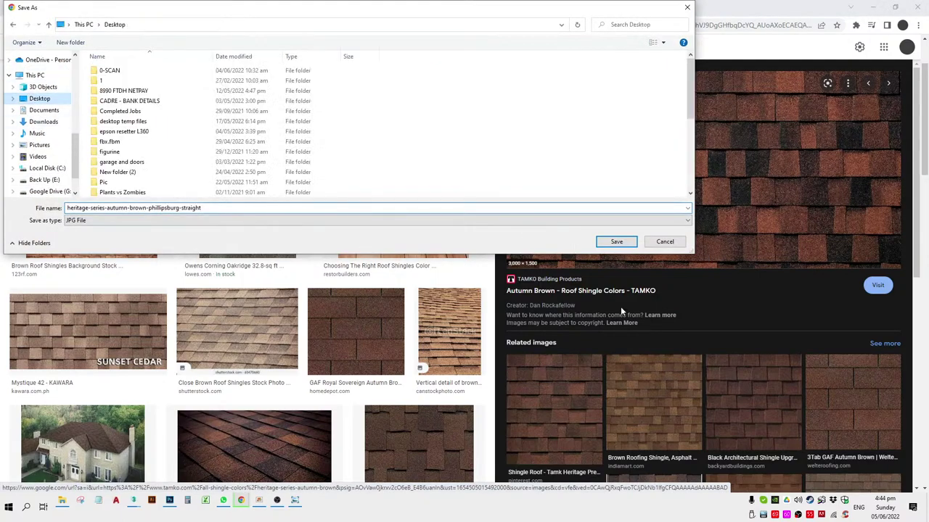
pyautogui.click(472, 208)
pyautogui.write('11')
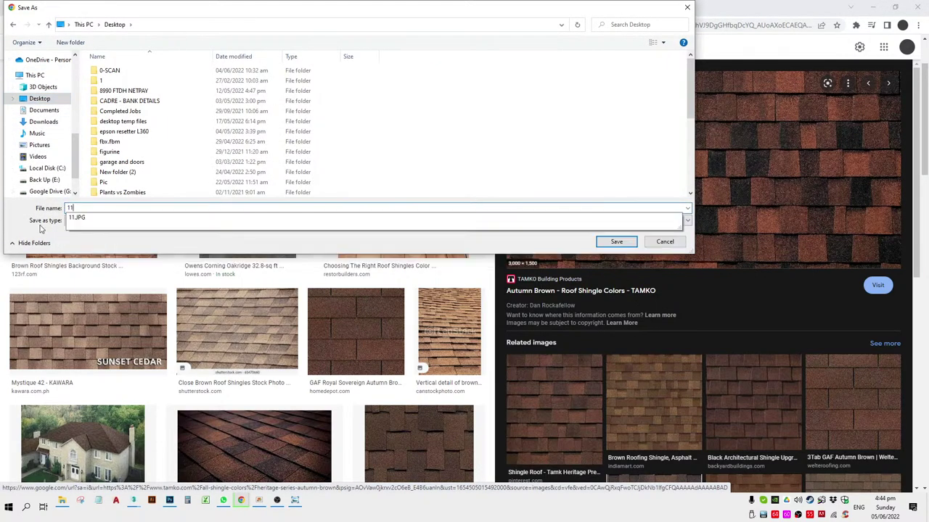
pyautogui.write('1')
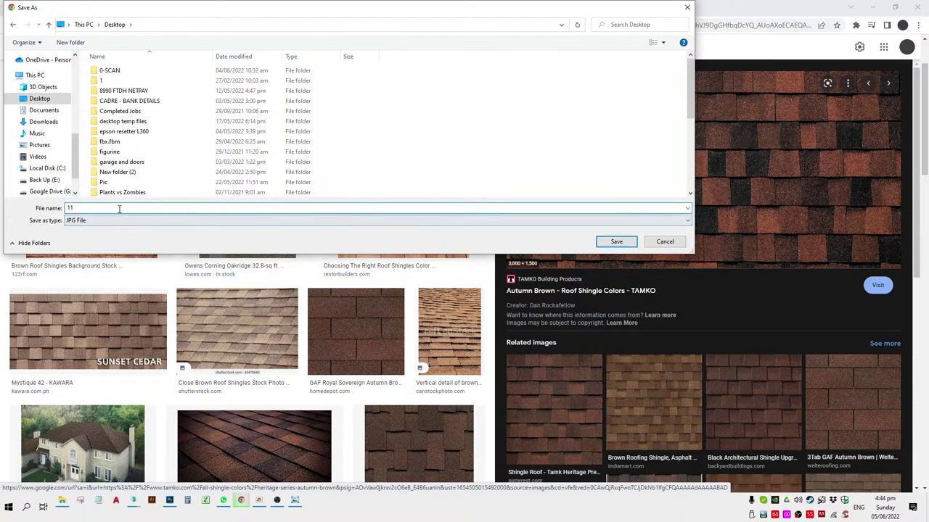
pyautogui.click(616, 243)
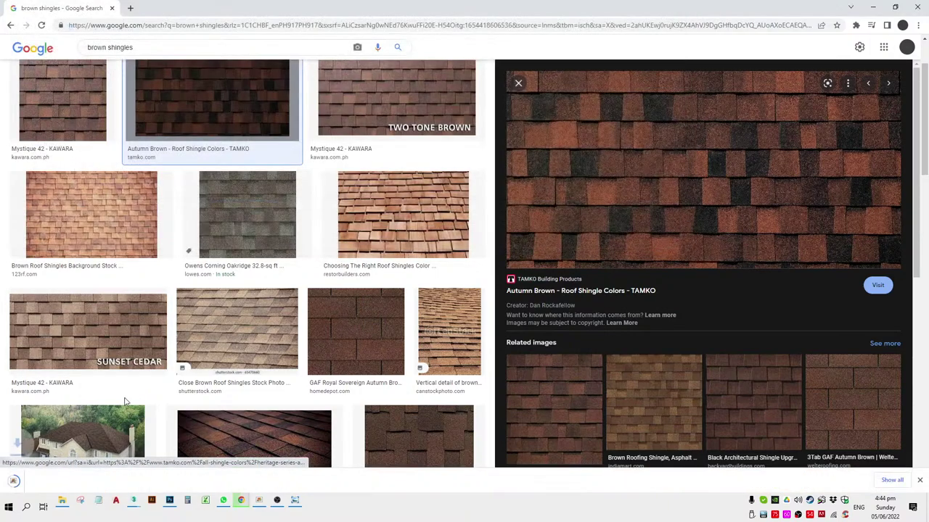
pyautogui.click(102, 478)
# Show the download in its Desktop folder and open 111.jpg in Windows Photo Viewer.
pyautogui.click(129, 447)
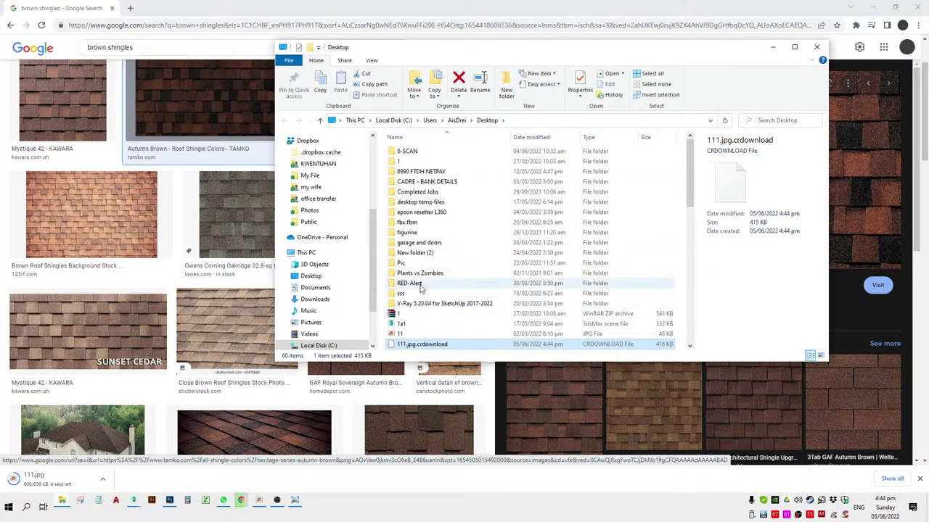
pyautogui.click(452, 265)
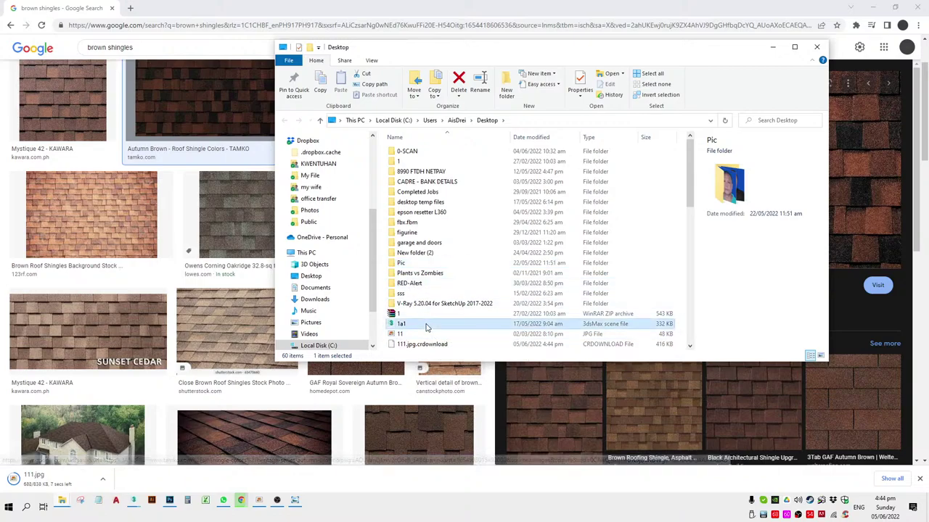
pyautogui.click(424, 333)
pyautogui.moveTo(460, 49); pyautogui.dragTo(357, 70)
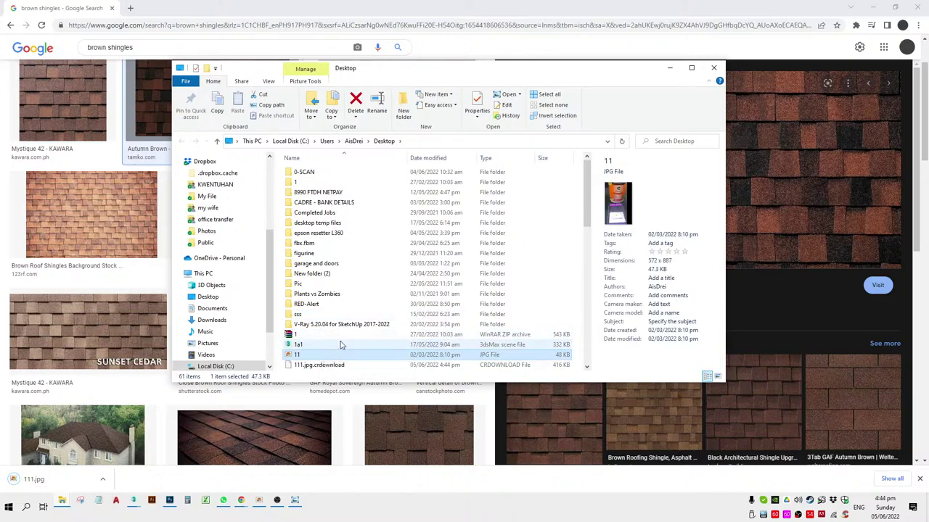
pyautogui.scroll(-6, 323, 291)
pyautogui.click(319, 169)
pyautogui.press('End')
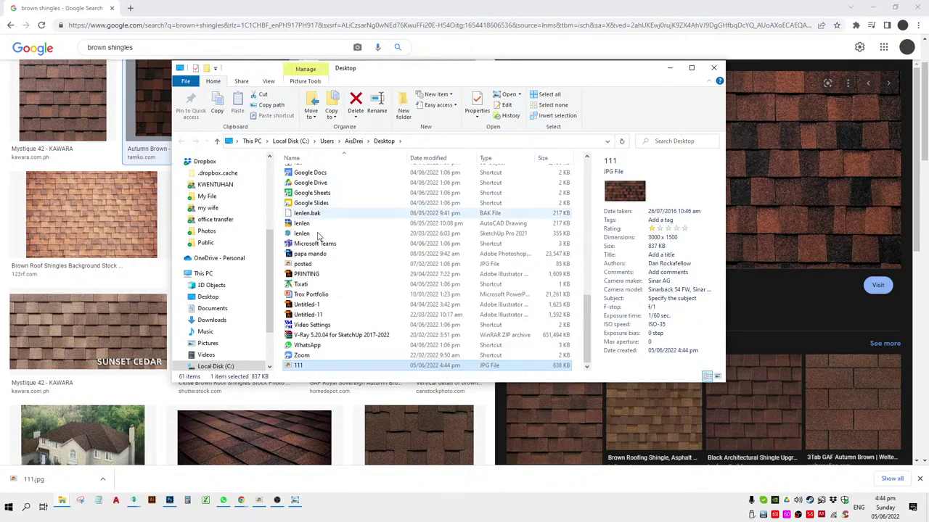
pyautogui.doubleClick(308, 367)
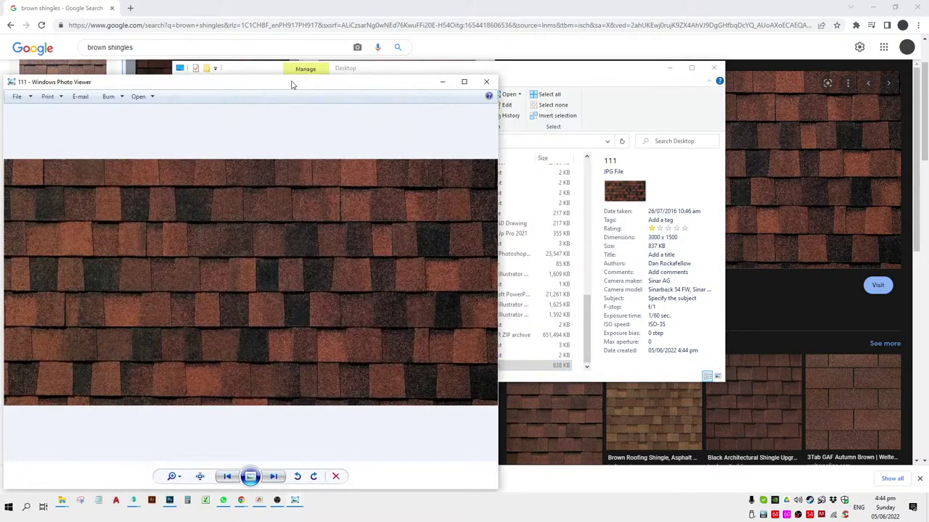
# Snip a dark shingle tile and save it as 1 in a new Desktop folder.
pyautogui.doubleClick(291, 85)
pyautogui.scroll(3, 270, 158)
pyautogui.scroll(2, 314, 205)
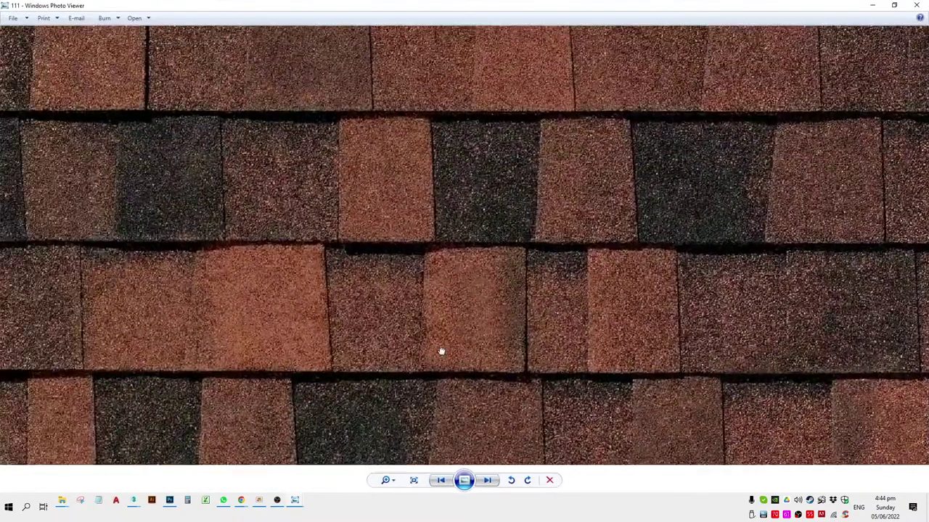
pyautogui.click(82, 500)
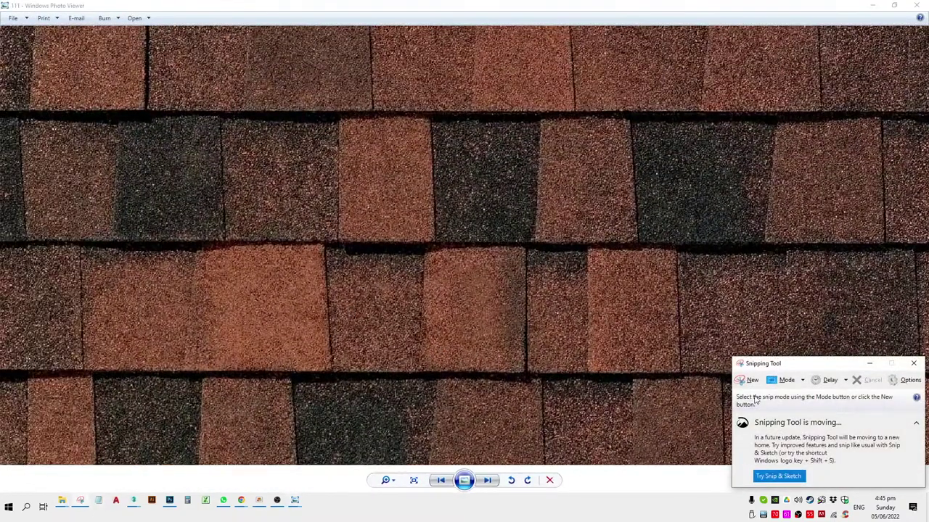
pyautogui.click(753, 380)
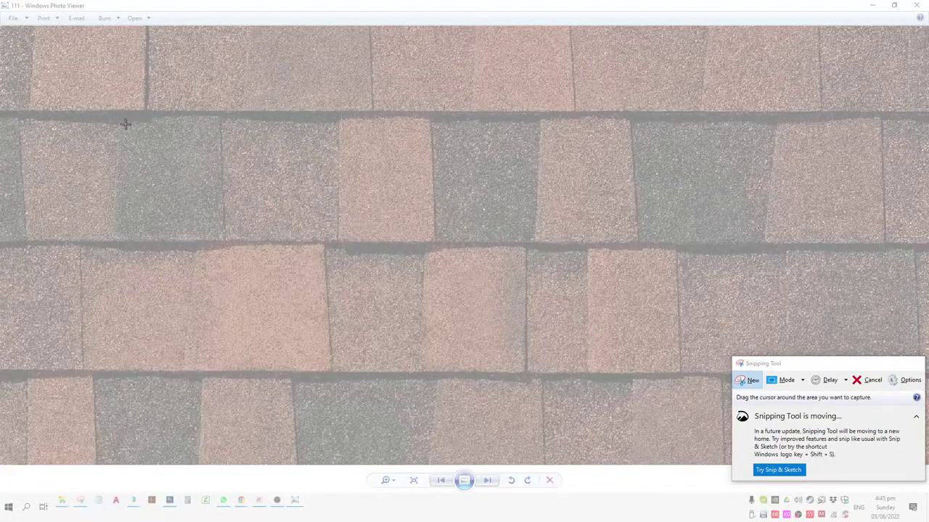
pyautogui.moveTo(124, 124); pyautogui.dragTo(215, 237)
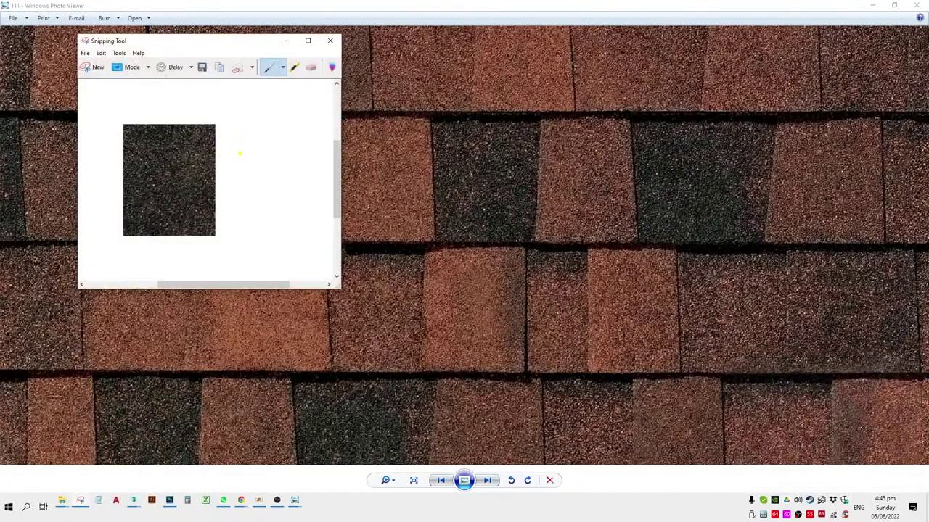
pyautogui.click(202, 67)
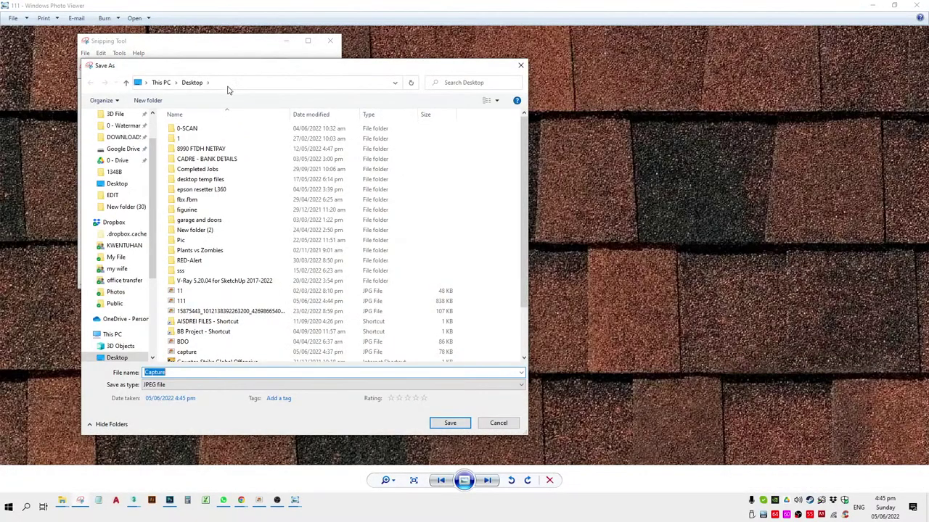
pyautogui.scroll(1, 124, 168)
pyautogui.click(117, 207)
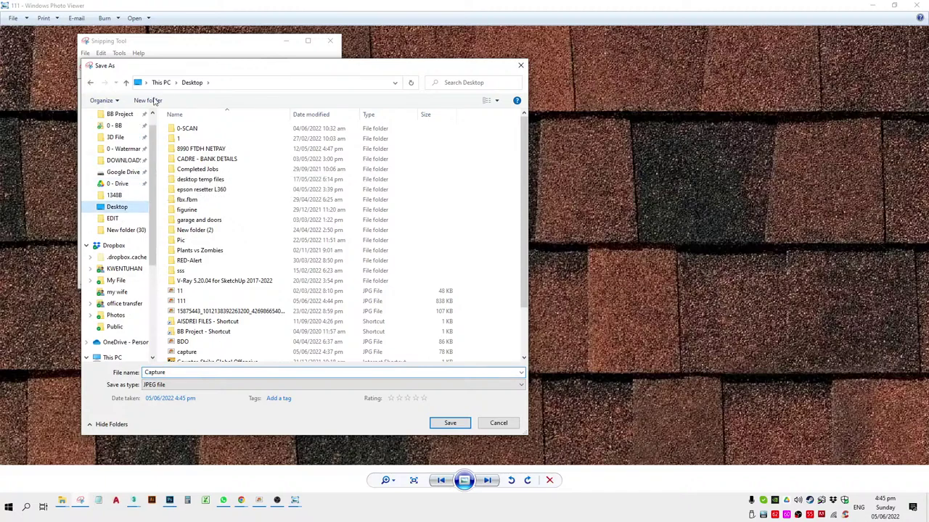
pyautogui.click(155, 100)
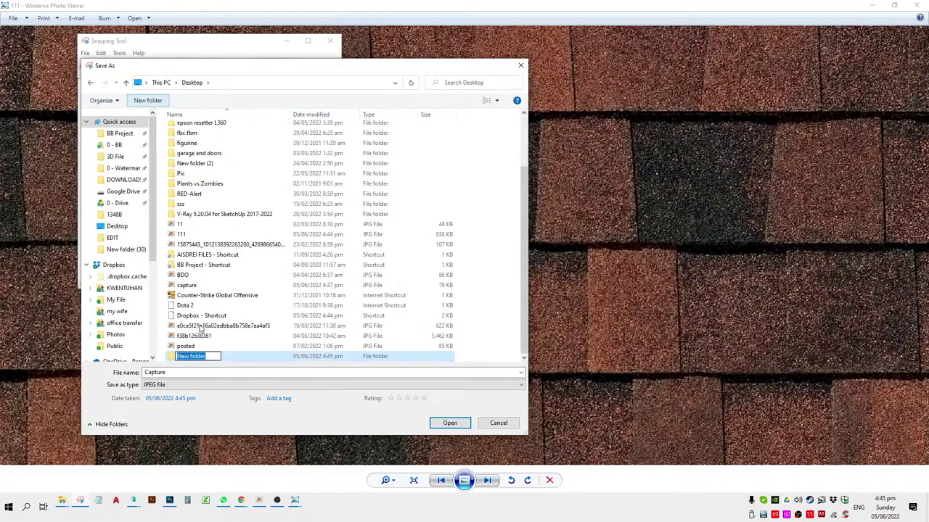
pyautogui.press('Return')
pyautogui.doubleClick(192, 163)
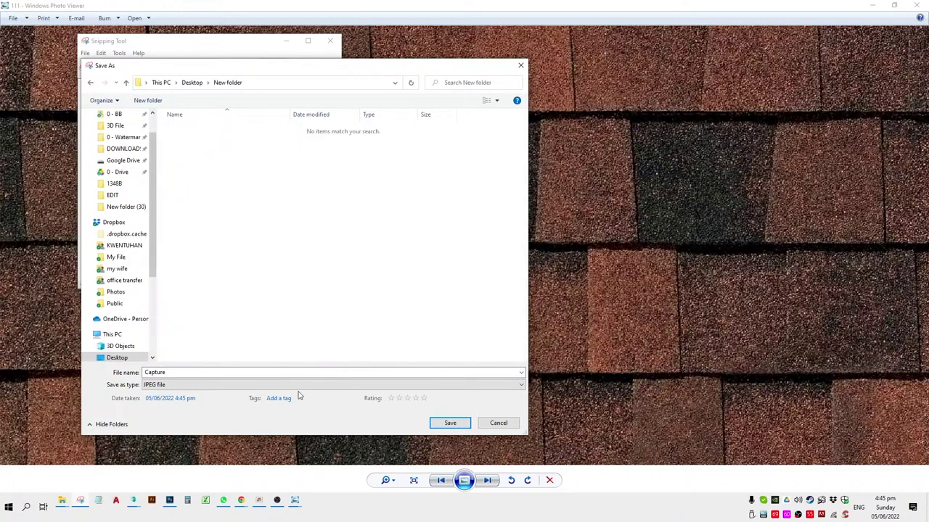
pyautogui.doubleClick(436, 372)
pyautogui.write('1')
pyautogui.click(450, 423)
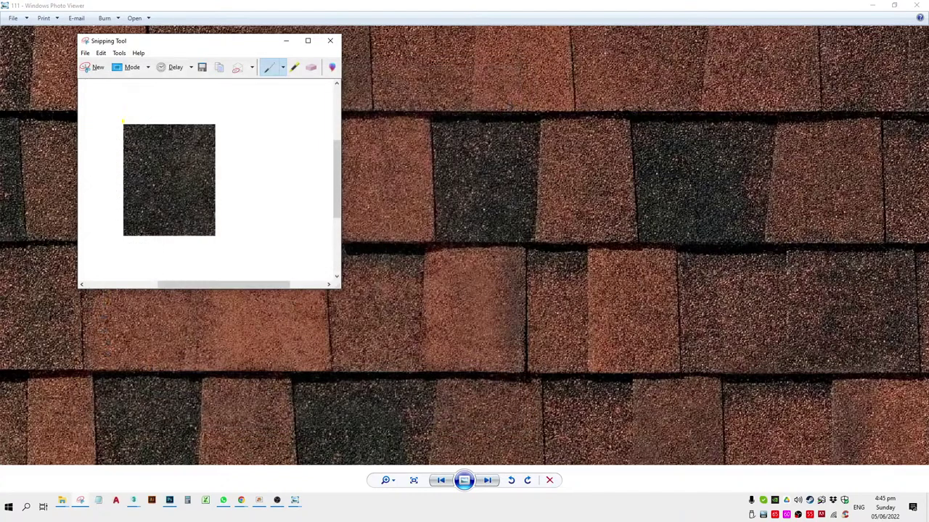
# Snip two more shingle patches and save them as 2 and 3.
pyautogui.click(85, 67)
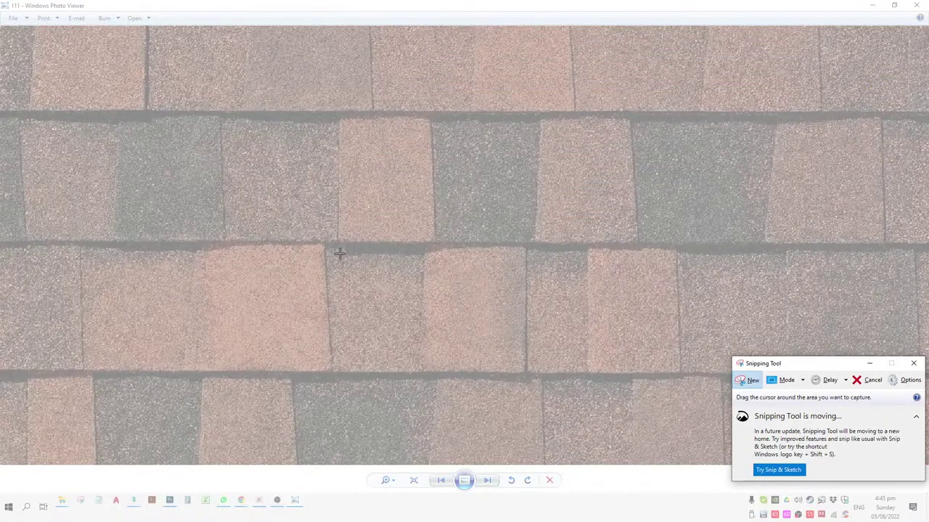
pyautogui.moveTo(339, 252); pyautogui.dragTo(419, 368)
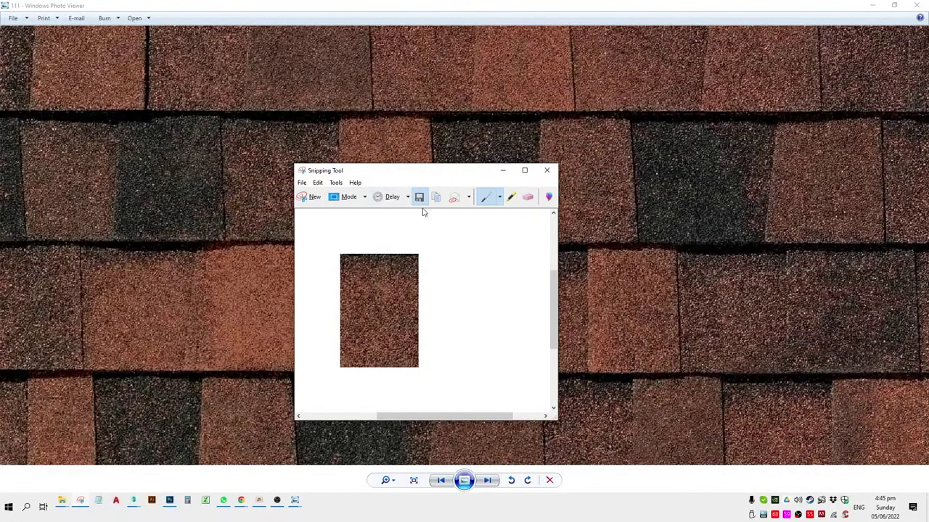
pyautogui.click(419, 198)
pyautogui.write('2')
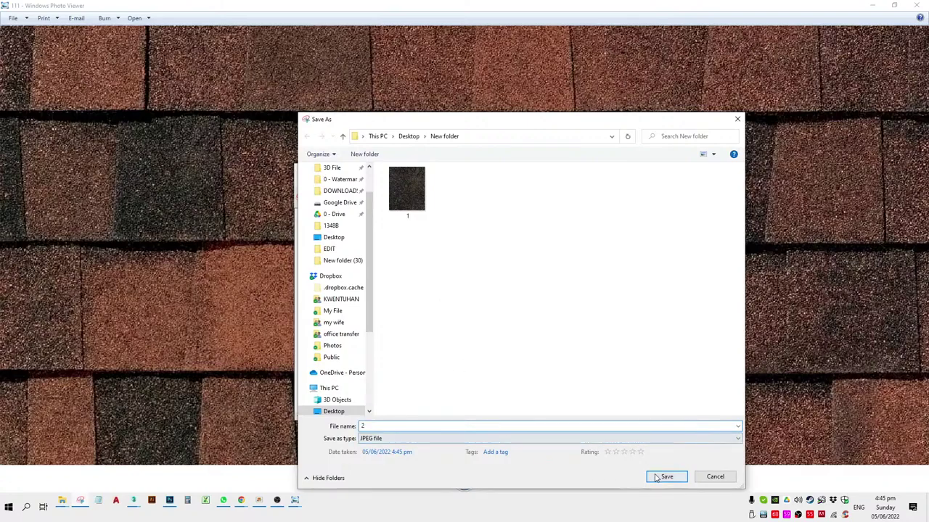
pyautogui.click(666, 476)
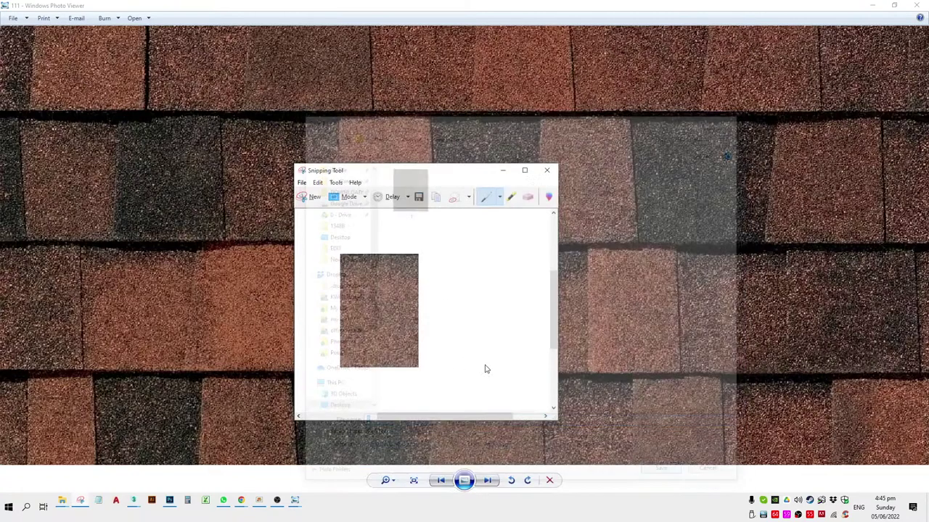
pyautogui.click(307, 197)
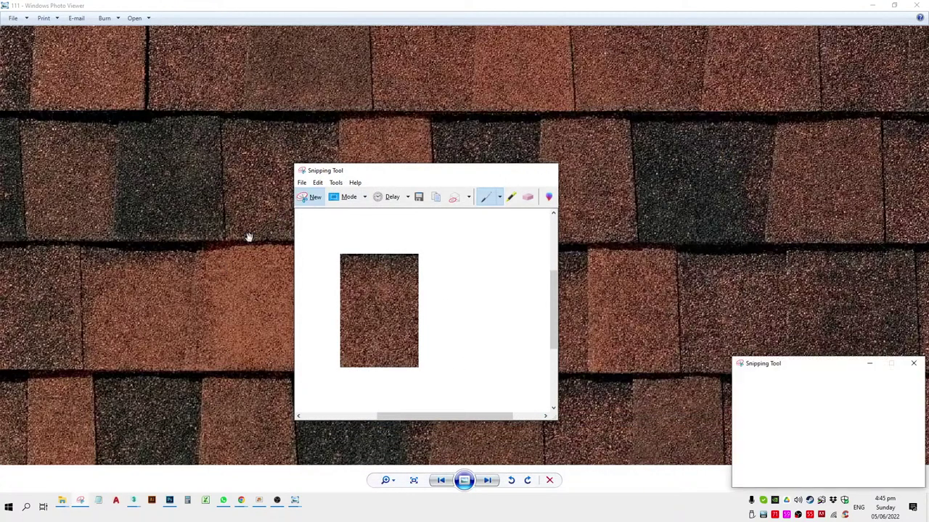
pyautogui.moveTo(203, 258); pyautogui.dragTo(322, 354)
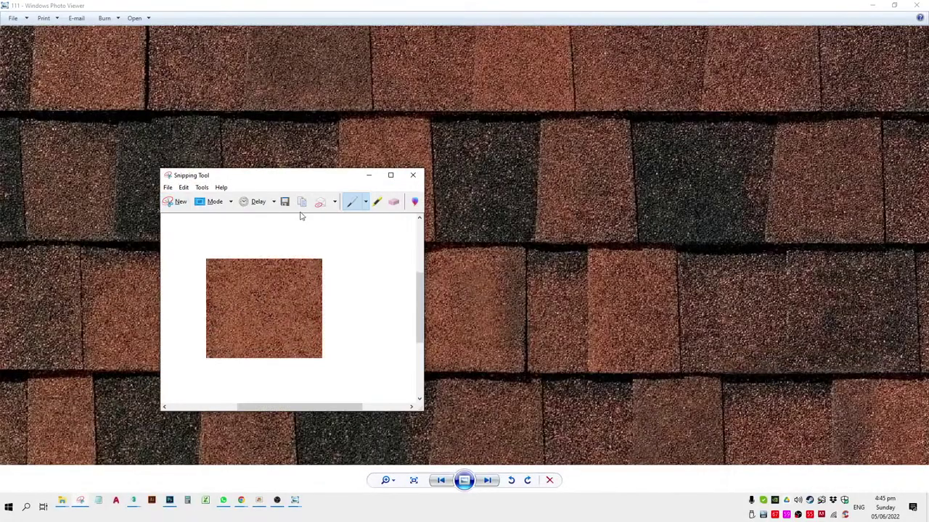
pyautogui.click(286, 203)
pyautogui.write('3')
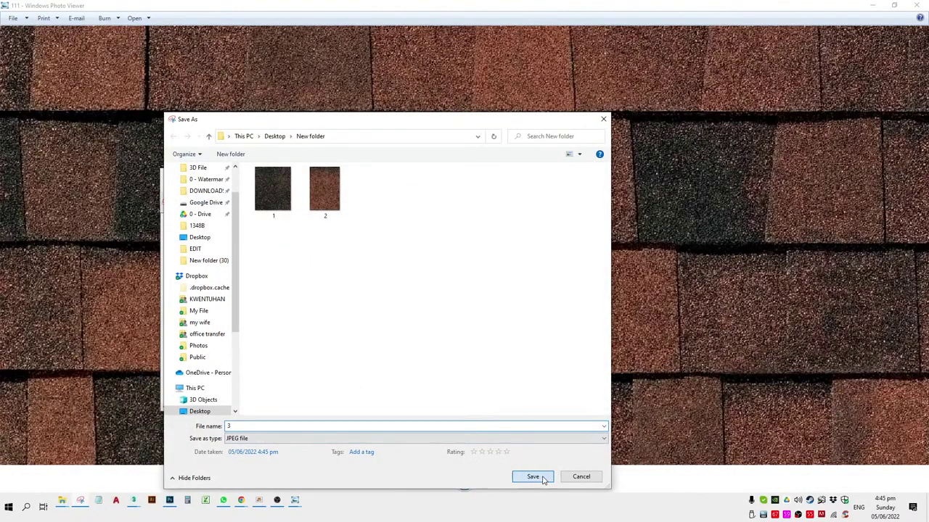
pyautogui.click(543, 480)
# Snip and save one more shingle region, then close Photo Viewer and Chrome.
pyautogui.click(739, 279)
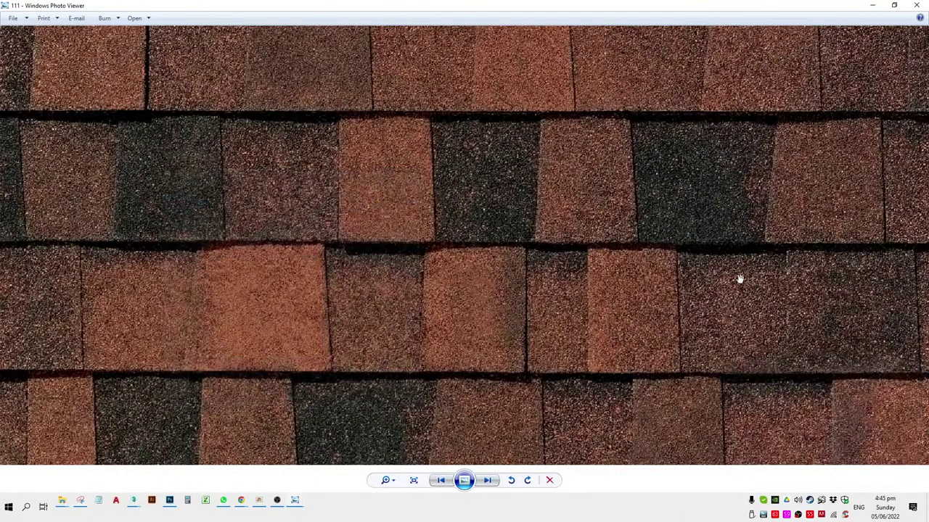
pyautogui.moveTo(695, 262); pyautogui.dragTo(836, 367)
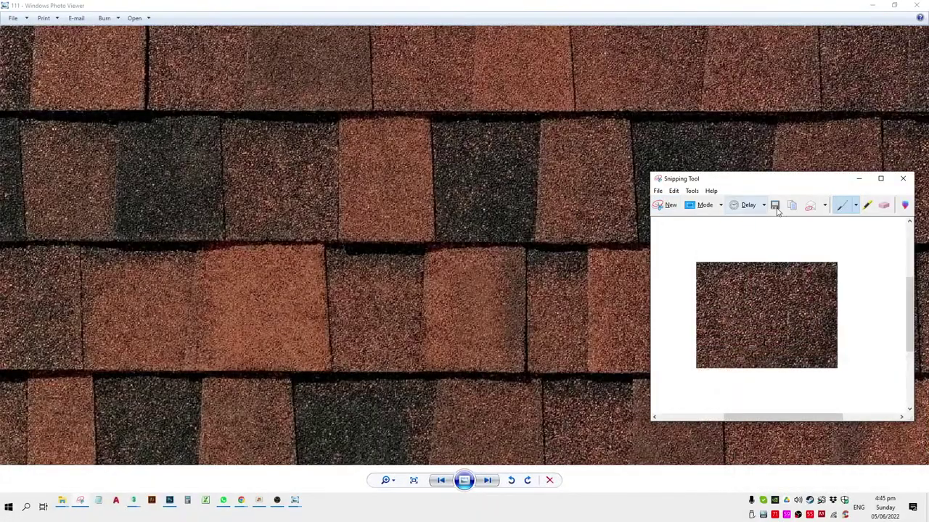
pyautogui.click(773, 207)
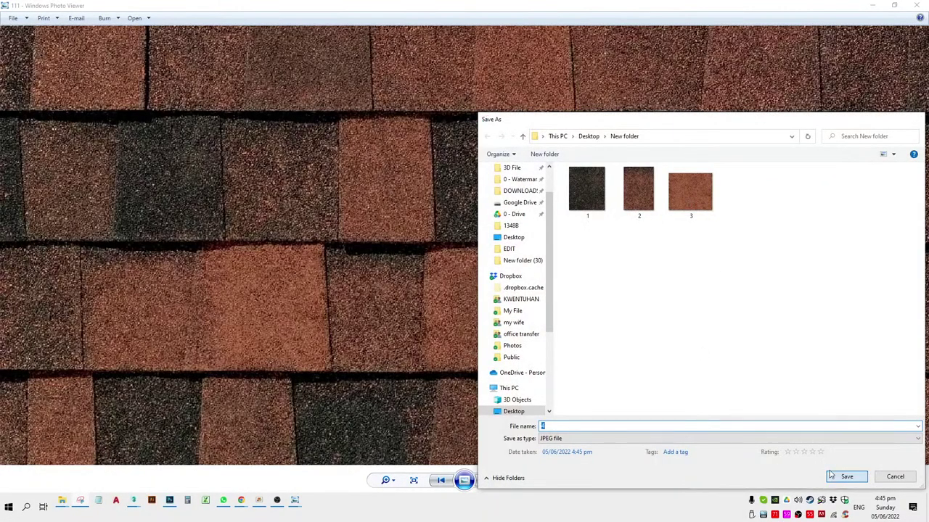
pyautogui.click(830, 475)
pyautogui.click(915, 5)
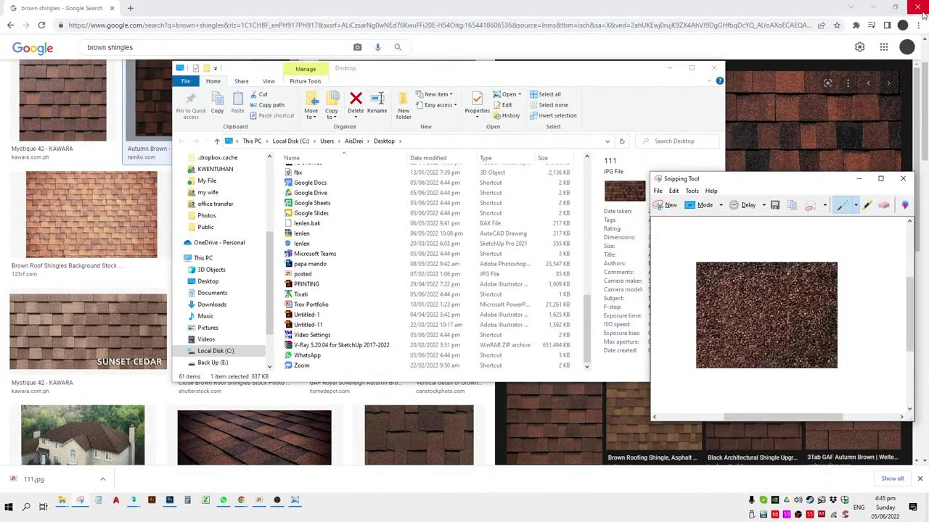
pyautogui.click(918, 6)
pyautogui.click(493, 4)
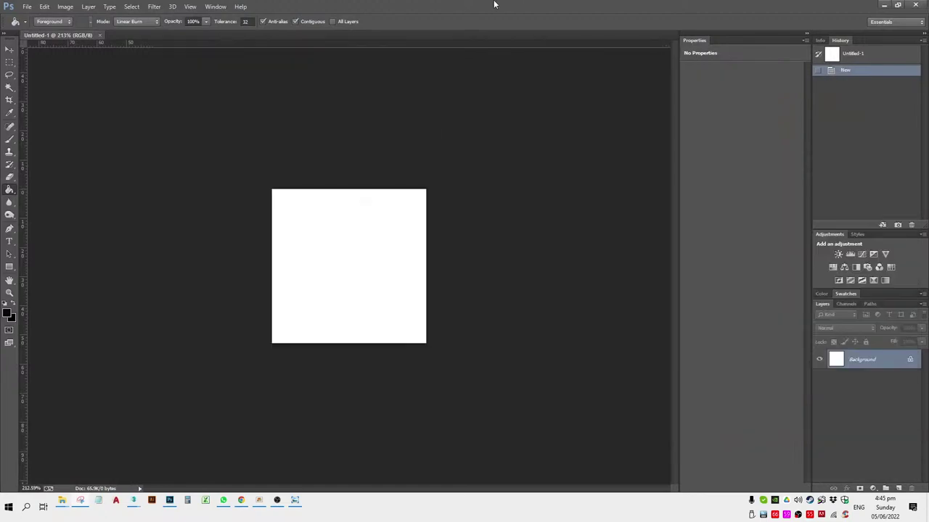
# Add shingle images 1–4 from Desktop\New folder as bitmaps in the MultiTexture map.
pyautogui.click(139, 501)
pyautogui.click(178, 461)
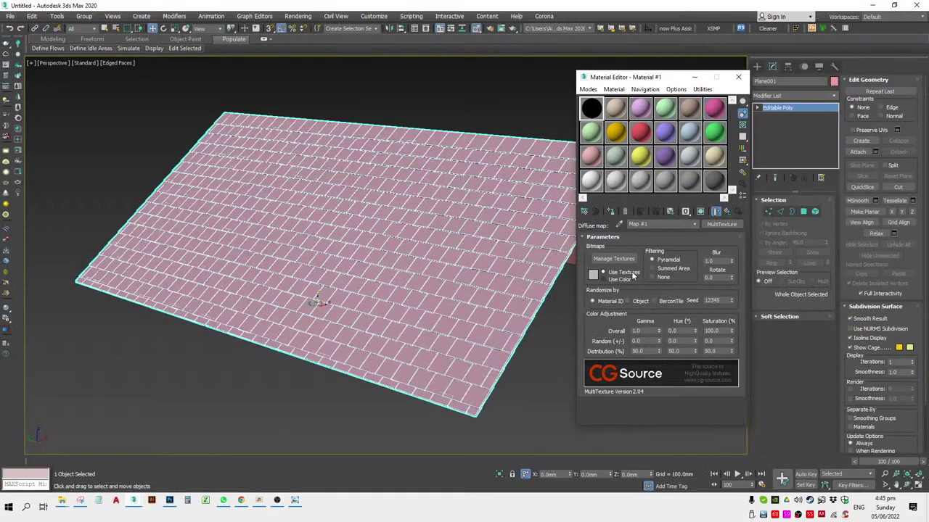
pyautogui.click(625, 260)
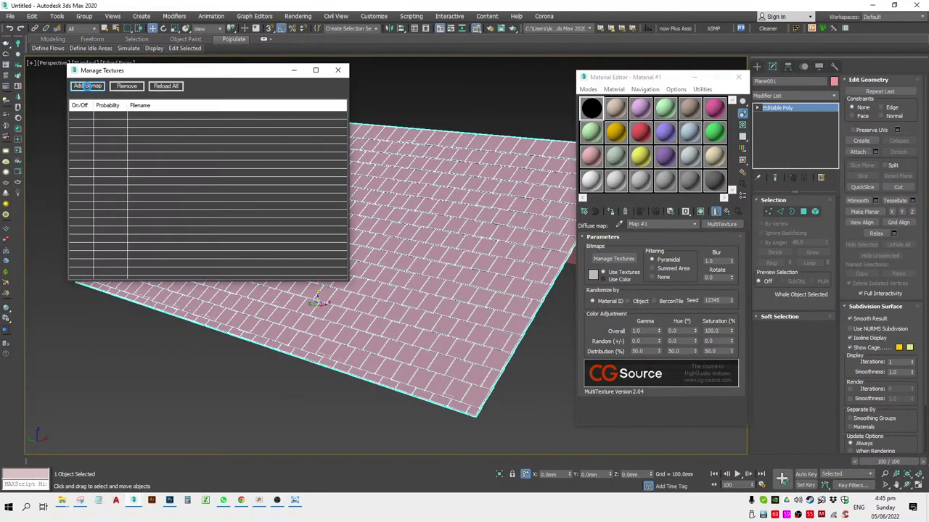
pyautogui.click(87, 85)
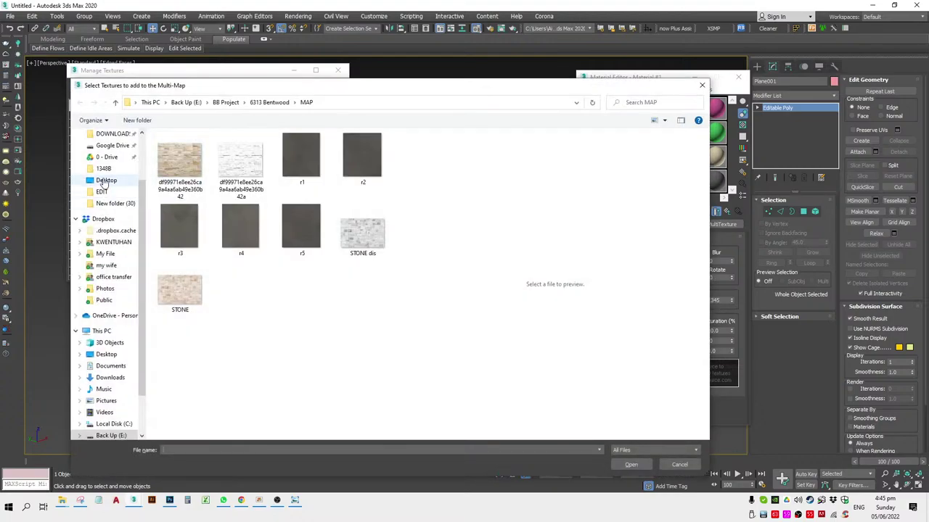
pyautogui.click(104, 180)
pyautogui.click(187, 251)
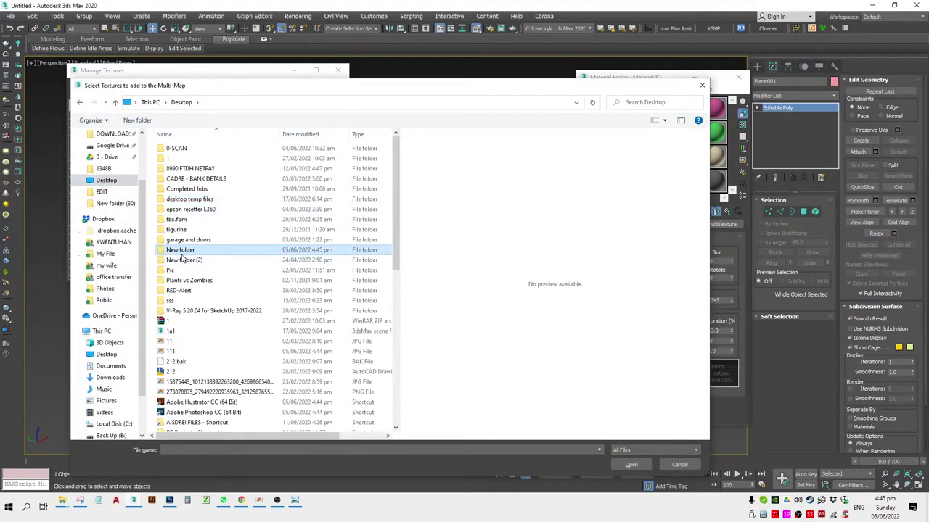
pyautogui.doubleClick(186, 253)
pyautogui.hotkey('ctrl', 'a')
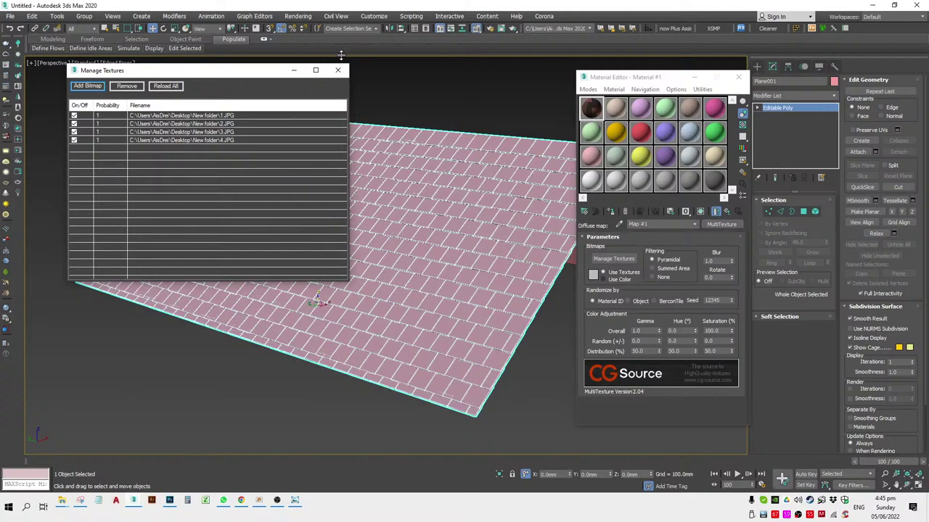
# Load the four shingle textures and change the environment background from black to grey.
pyautogui.click(337, 70)
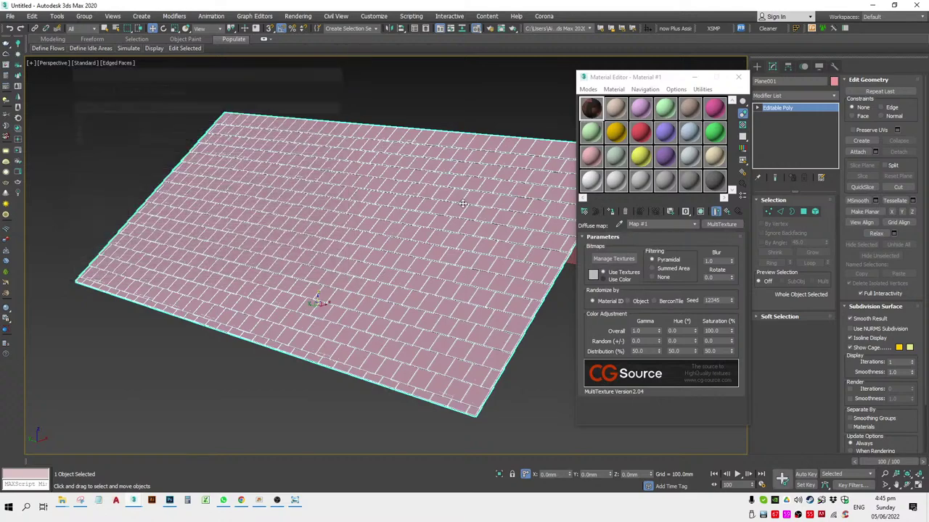
pyautogui.keyDown('alt'); pyautogui.moveTo(462, 204); pyautogui.dragTo(459, 229, button='middle'); pyautogui.keyUp('alt')
pyautogui.press('7')
pyautogui.press('8')
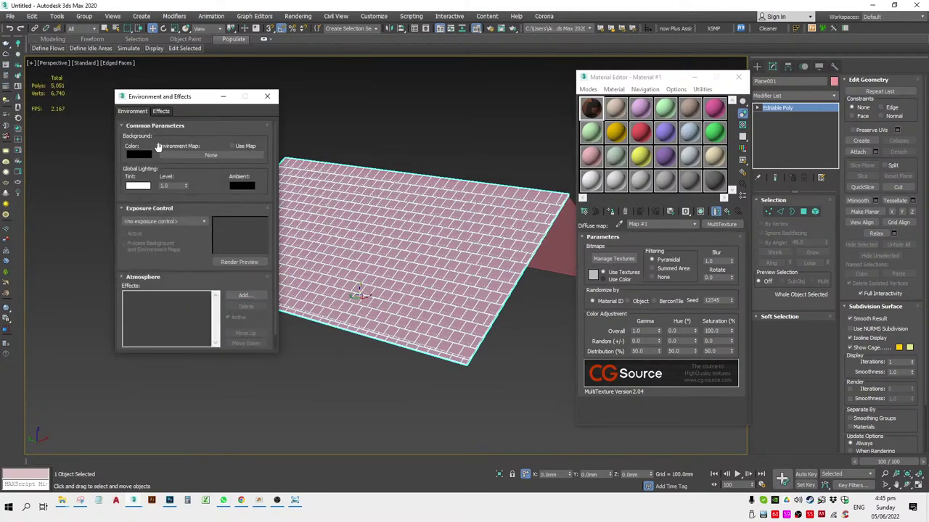
pyautogui.click(138, 153)
pyautogui.moveTo(283, 69); pyautogui.dragTo(288, 79)
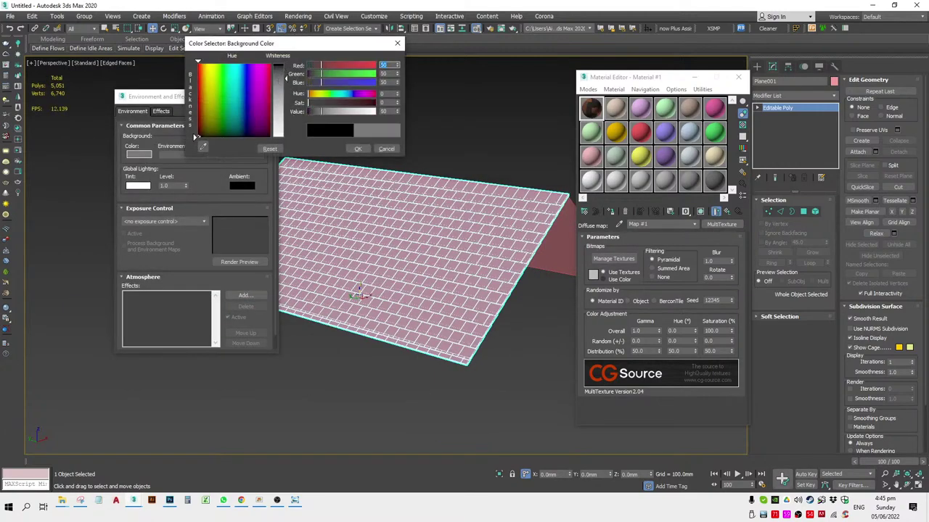
pyautogui.click(358, 148)
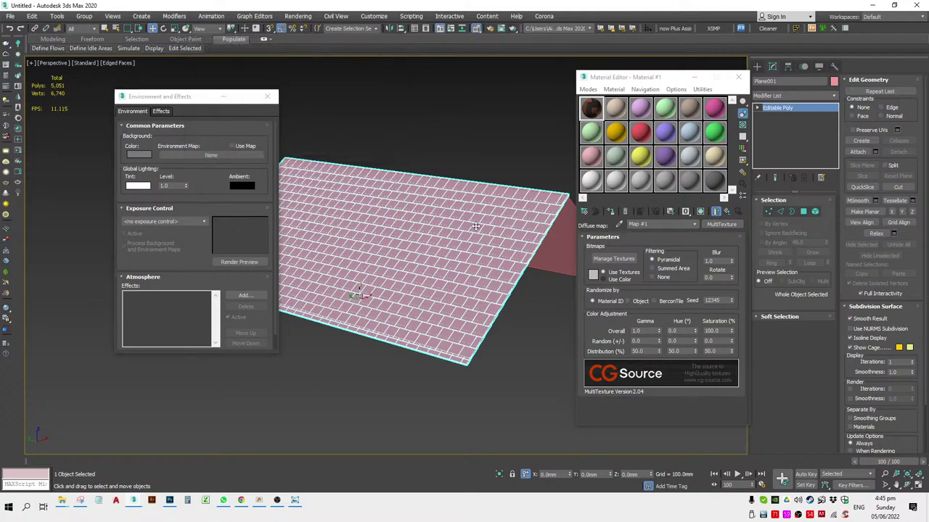
# Assign the MultiTexture shingle material to the tiled roof plane.
pyautogui.click(614, 212)
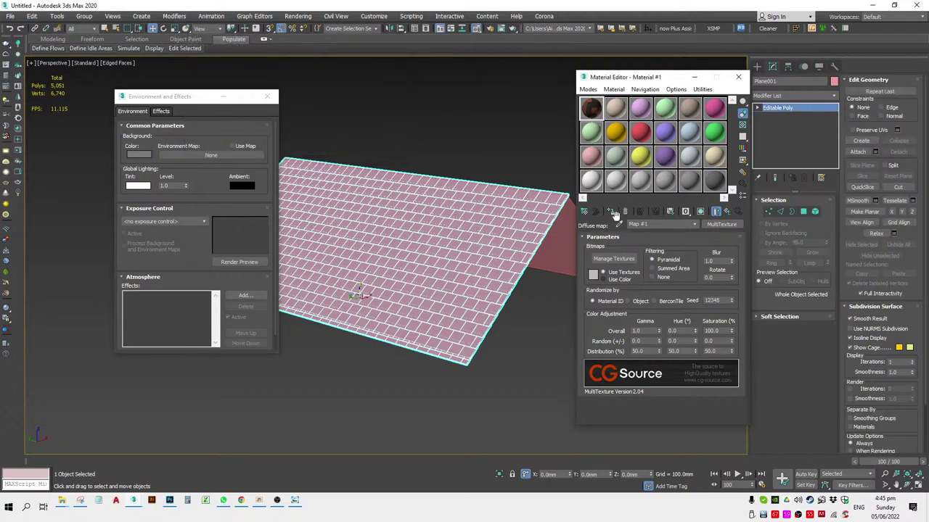
pyautogui.click(516, 142)
pyautogui.scroll(3, 516, 142)
pyautogui.scroll(-2, 515, 142)
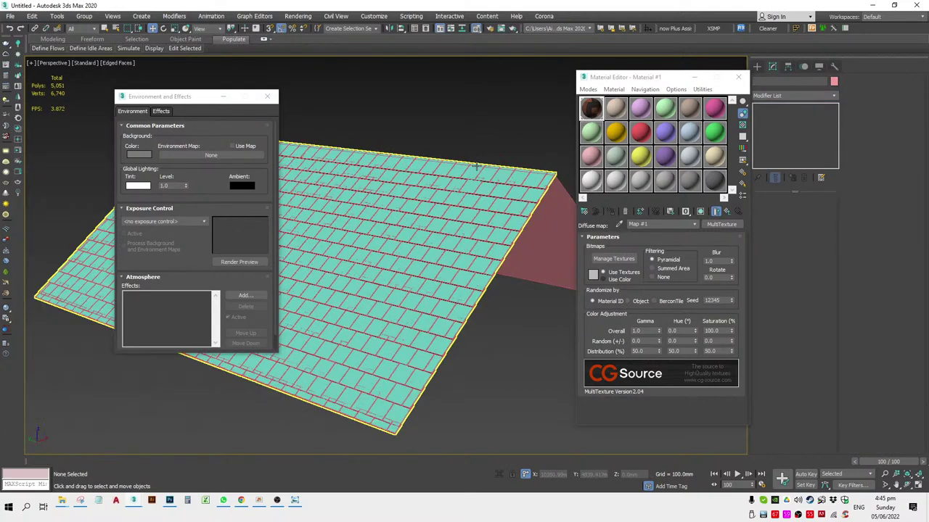
# Test-render the roof in V-Ray, then close the frame buffer, Environment and Material Editor.
pyautogui.click(512, 28)
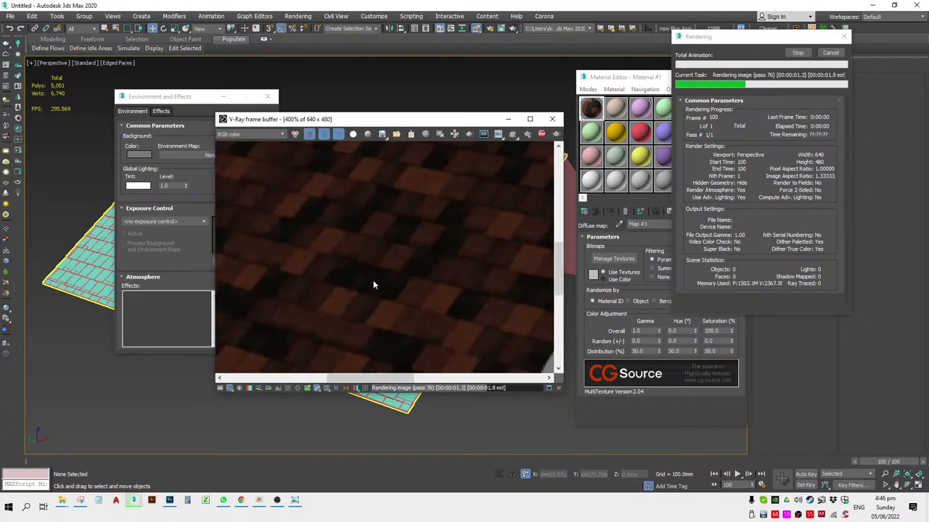
pyautogui.scroll(2, 374, 280)
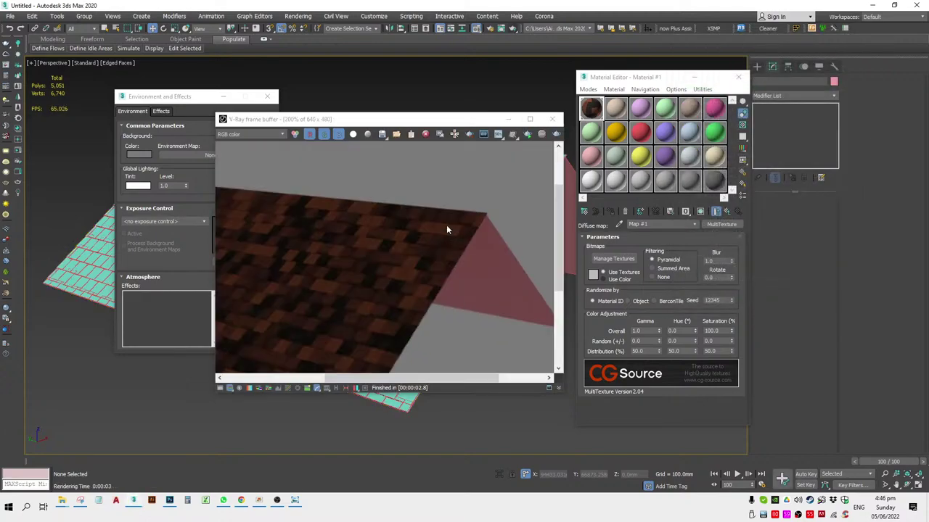
pyautogui.scroll(-2, 441, 229)
pyautogui.click(552, 120)
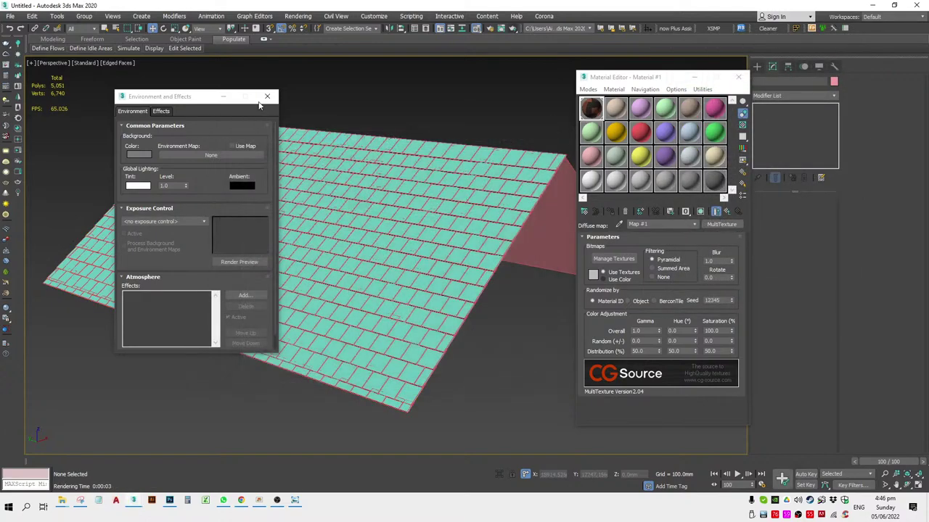
pyautogui.click(267, 96)
pyautogui.click(738, 77)
# Re-render the roof in V-Ray from a closer angle on the slope and close the frame buffer.
pyautogui.keyDown('alt'); pyautogui.moveTo(397, 267); pyautogui.dragTo(394, 255, button='middle'); pyautogui.keyUp('alt')
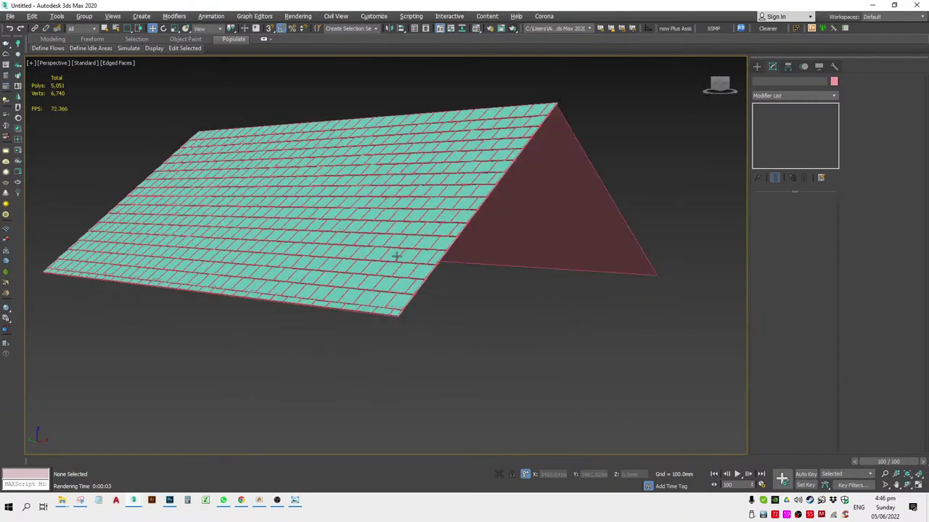
pyautogui.scroll(5, 425, 207)
pyautogui.moveTo(425, 208); pyautogui.dragTo(520, 223, button='middle')
pyautogui.scroll(-8, 508, 221)
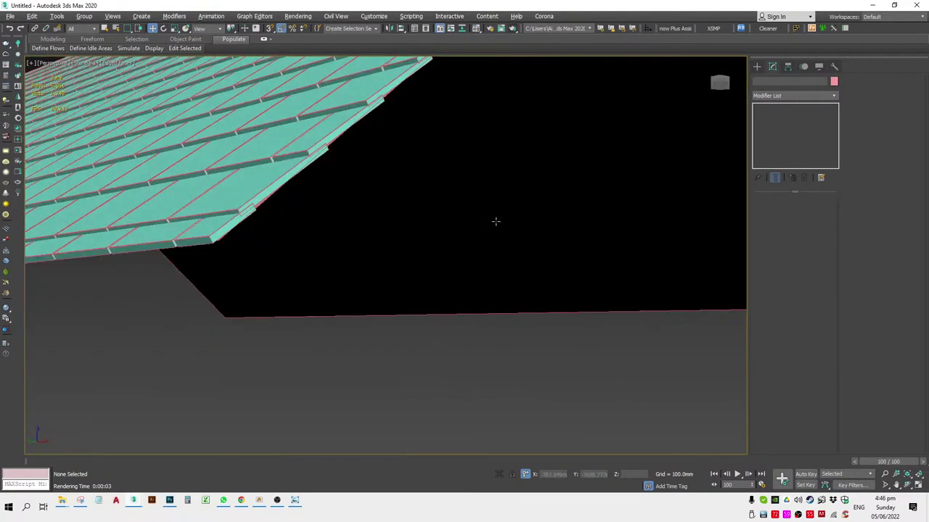
pyautogui.keyDown('alt'); pyautogui.moveTo(427, 228); pyautogui.dragTo(466, 208, button='middle'); pyautogui.keyUp('alt')
pyautogui.scroll(3, 467, 208)
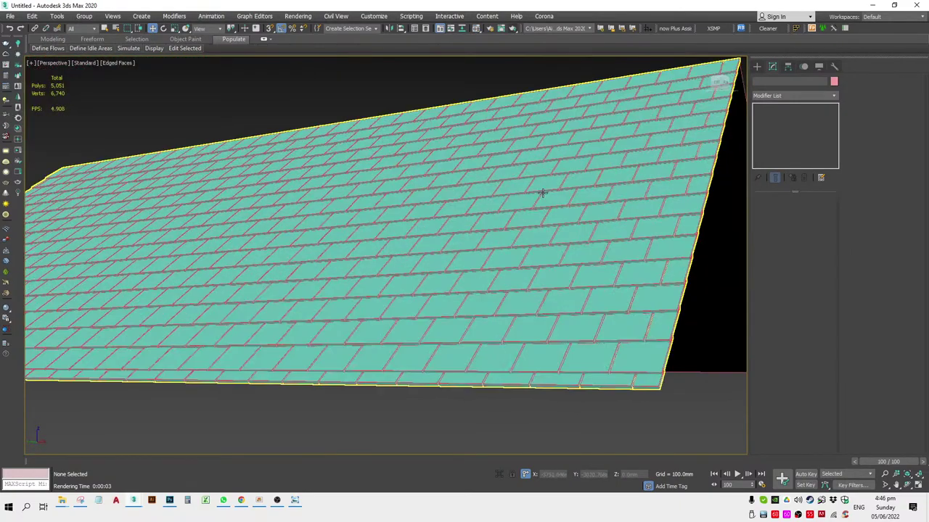
pyautogui.keyDown('alt'); pyautogui.moveTo(539, 193); pyautogui.dragTo(510, 209, button='middle'); pyautogui.keyUp('alt')
pyautogui.click(516, 29)
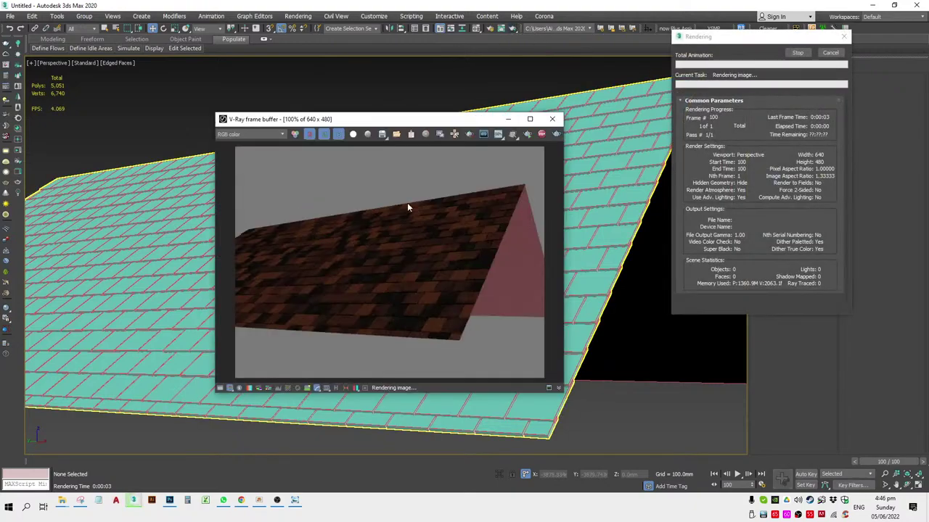
pyautogui.scroll(2, 457, 267)
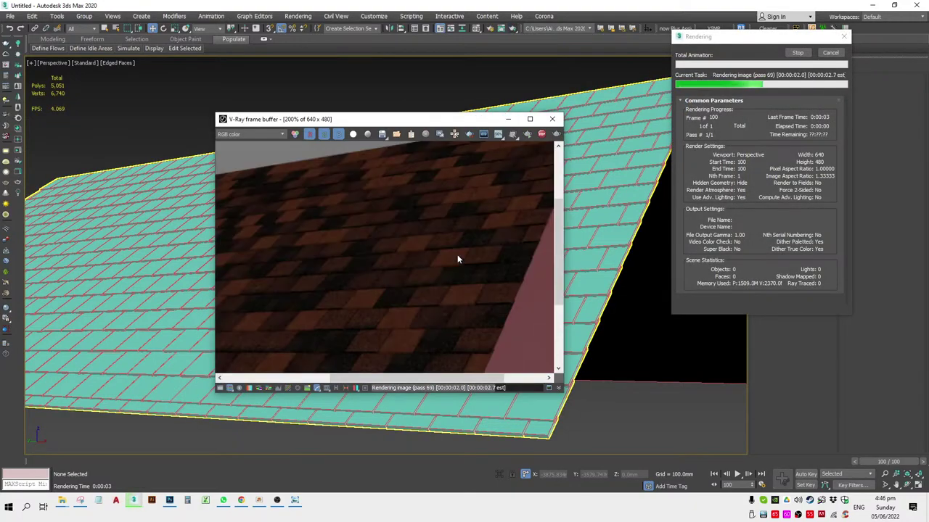
pyautogui.scroll(2, 467, 216)
pyautogui.scroll(-2, 467, 217)
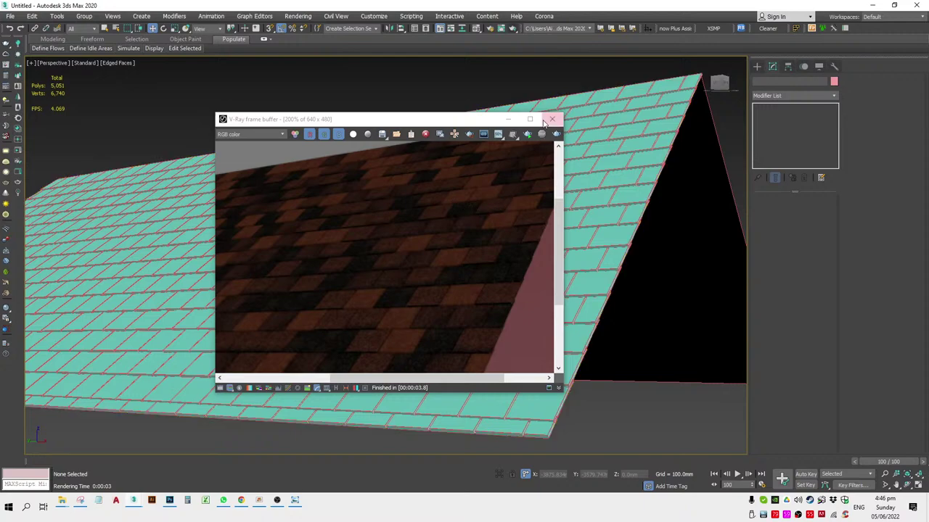
pyautogui.click(552, 118)
pyautogui.scroll(3, 597, 263)
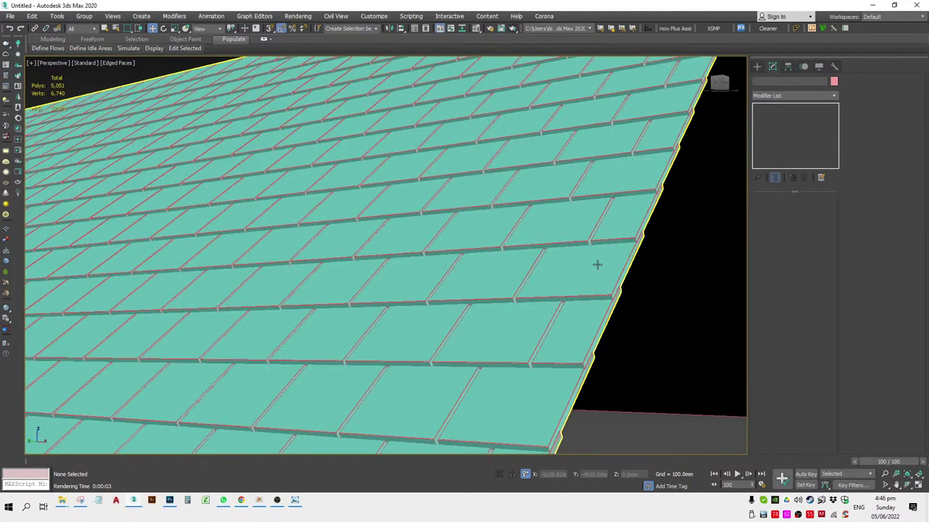
# Select all tile elements of the roof in front view with wireframe shading.
pyautogui.click(591, 241)
pyautogui.press('f')
pyautogui.press('F3')
pyautogui.scroll(2, 544, 166)
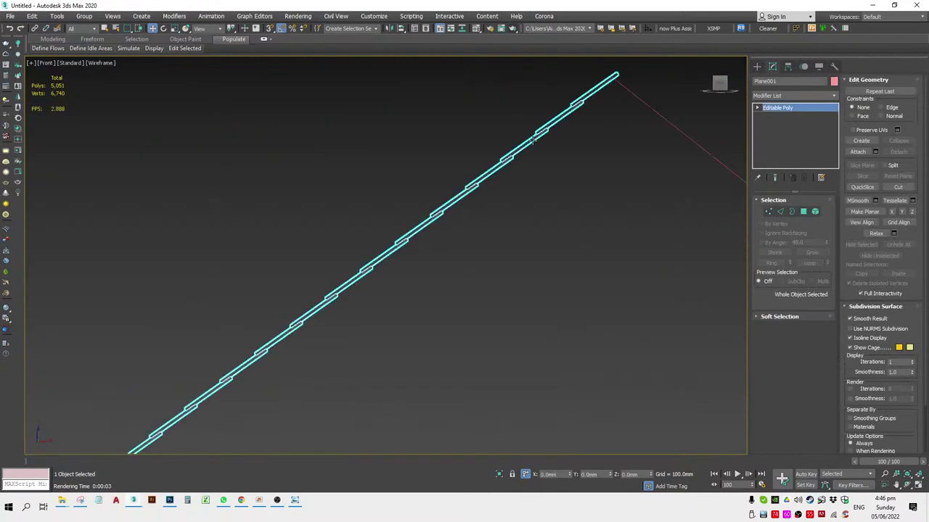
pyautogui.scroll(2, 533, 138)
pyautogui.scroll(-1, 534, 137)
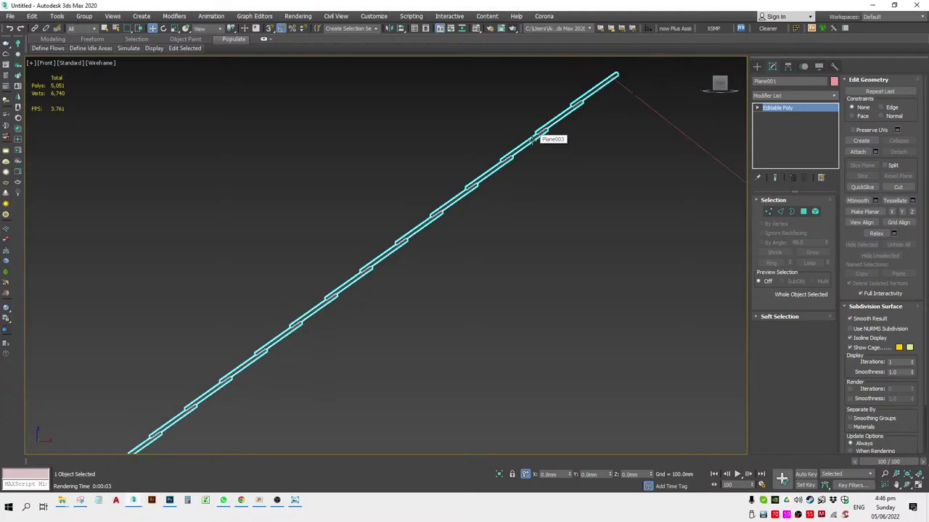
pyautogui.click(815, 212)
pyautogui.hotkey('ctrl', 'a')
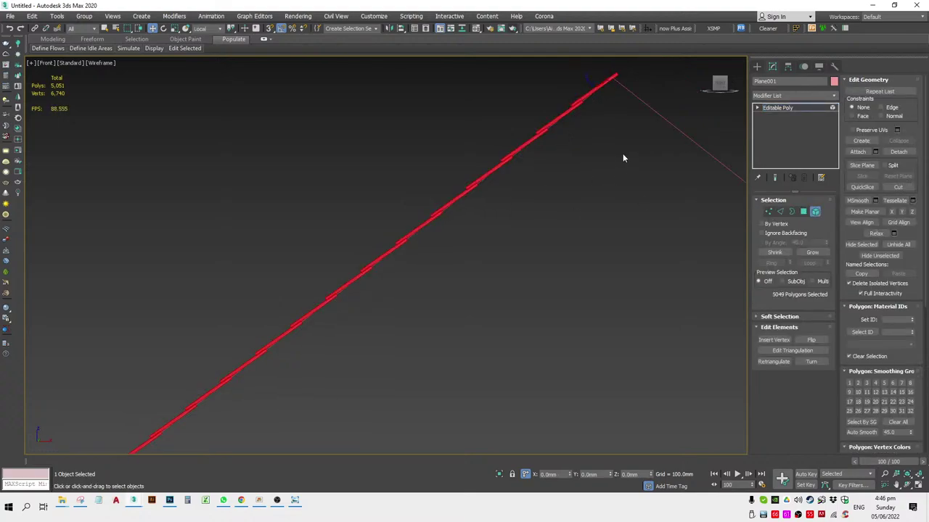
pyautogui.scroll(3, 589, 70)
# Scale the tiles thicker along Z and tilt each by -5 degrees about its own pivot.
pyautogui.press('r')
pyautogui.moveTo(586, 72); pyautogui.dragTo(549, 156, button='middle')
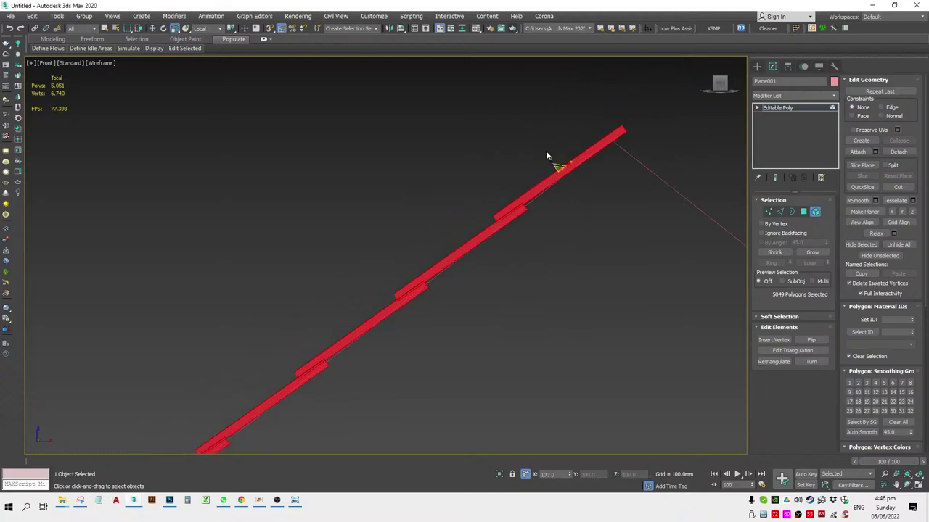
pyautogui.moveTo(550, 154); pyautogui.dragTo(533, 138)
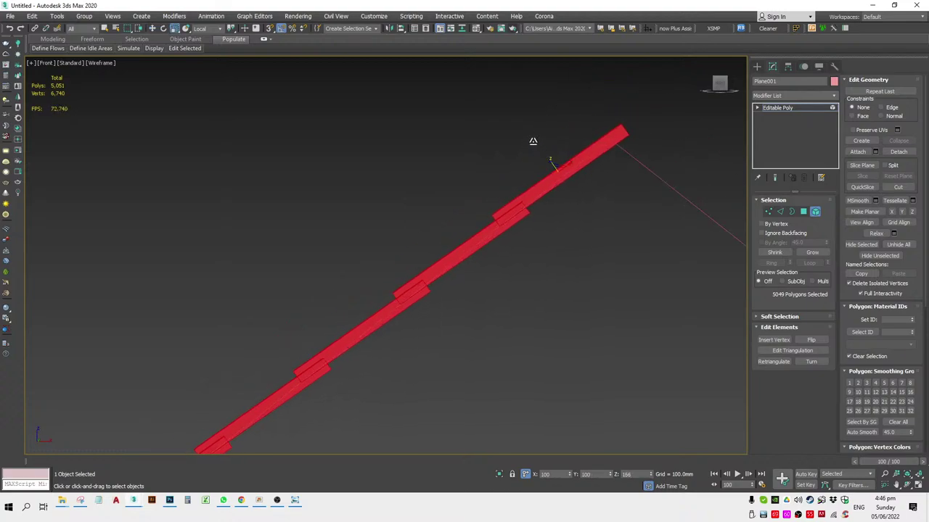
pyautogui.press('e')
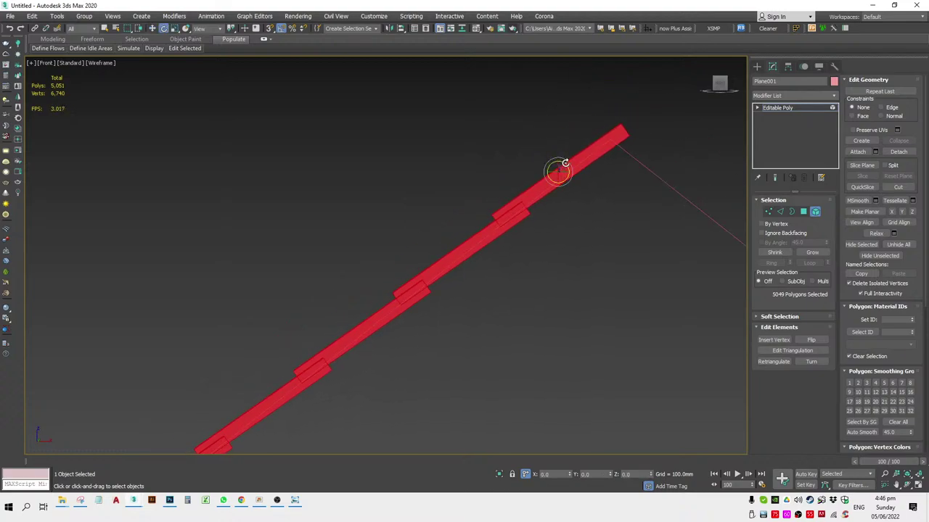
pyautogui.moveTo(565, 163); pyautogui.dragTo(567, 164)
pyautogui.hotkey('ctrl', 'z')
pyautogui.write('-5')
pyautogui.press('Return')
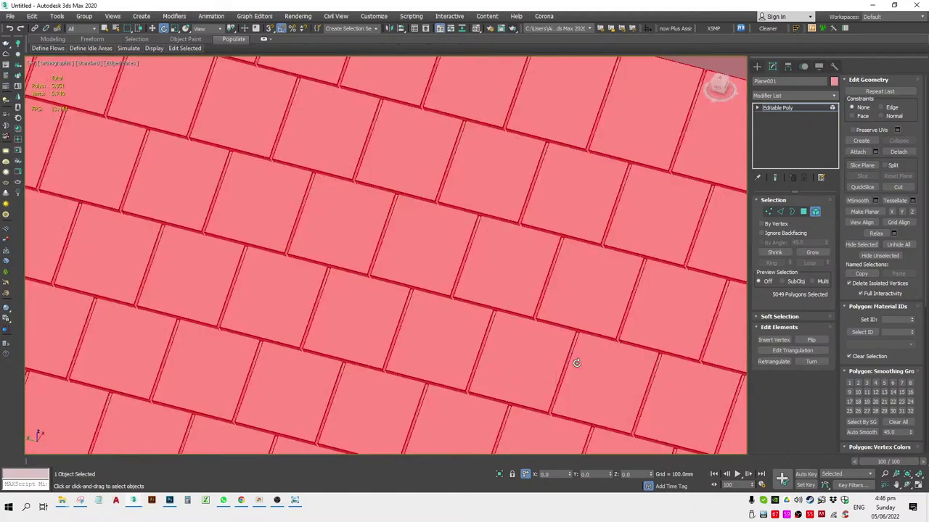
# Snap the roof's upper-end vertices onto the gable using View coordinates.
pyautogui.keyDown('alt'); pyautogui.moveTo(574, 362); pyautogui.dragTo(483, 235, button='middle'); pyautogui.keyUp('alt')
pyautogui.press('f')
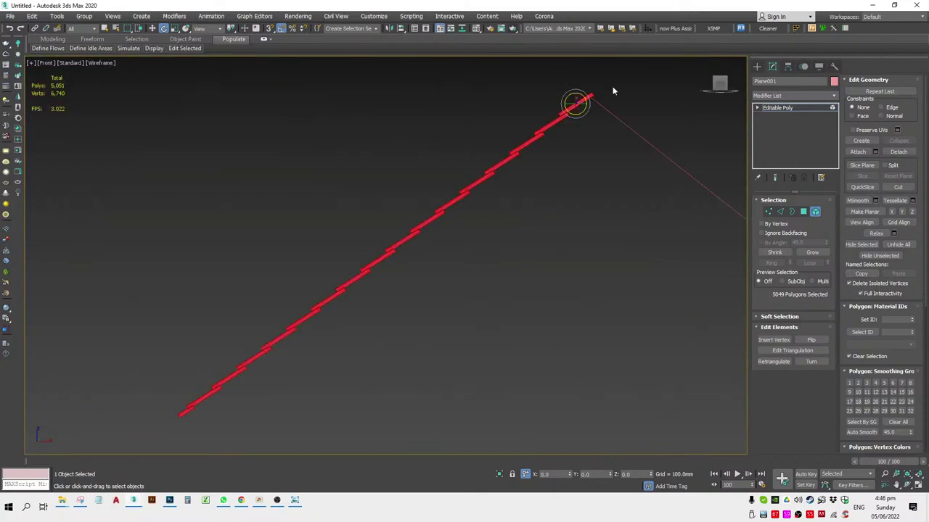
pyautogui.scroll(3, 596, 152)
pyautogui.press('1')
pyautogui.moveTo(537, 104); pyautogui.dragTo(376, 241)
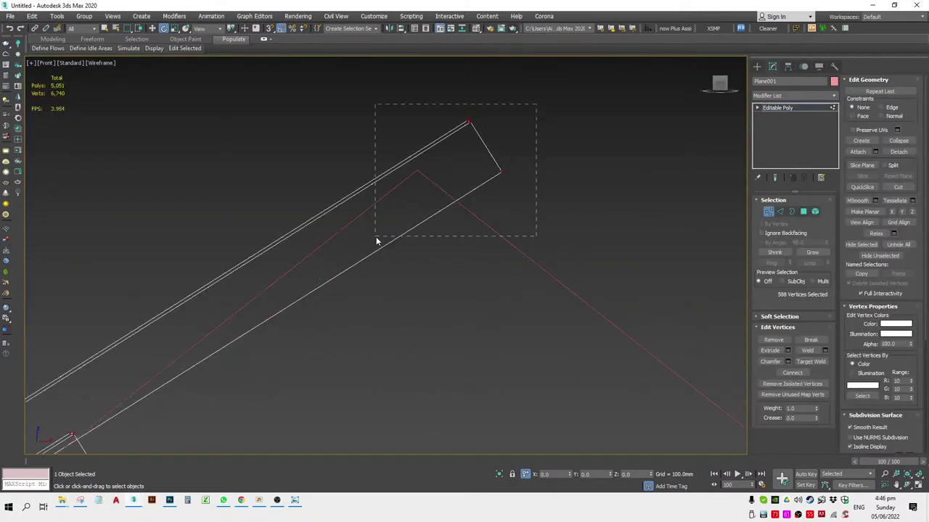
pyautogui.moveTo(502, 166); pyautogui.dragTo(443, 182)
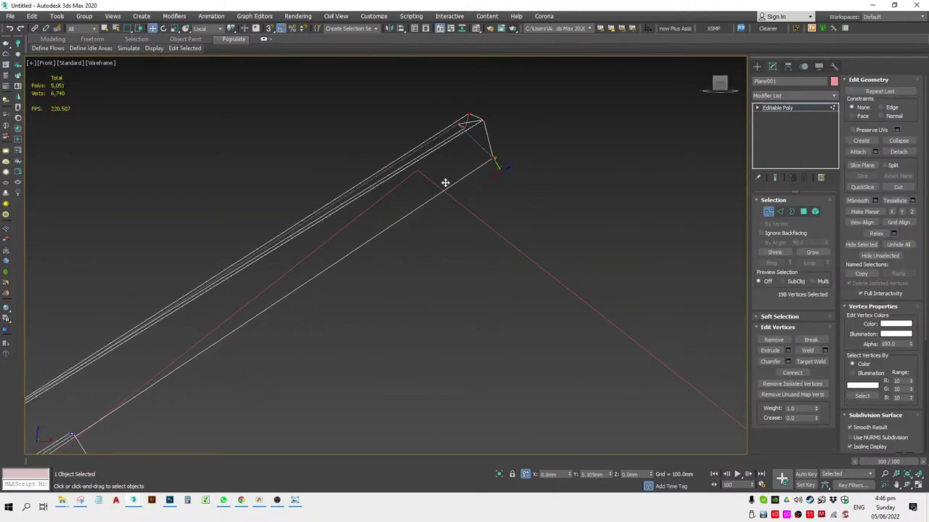
pyautogui.hotkey('ctrl', 'z')
pyautogui.click(203, 28)
pyautogui.click(207, 38)
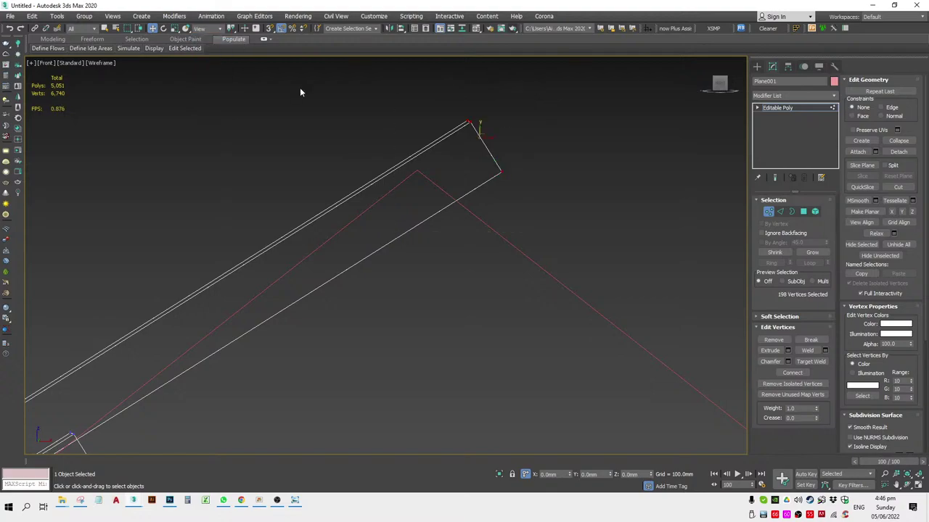
pyautogui.moveTo(480, 134); pyautogui.dragTo(418, 165)
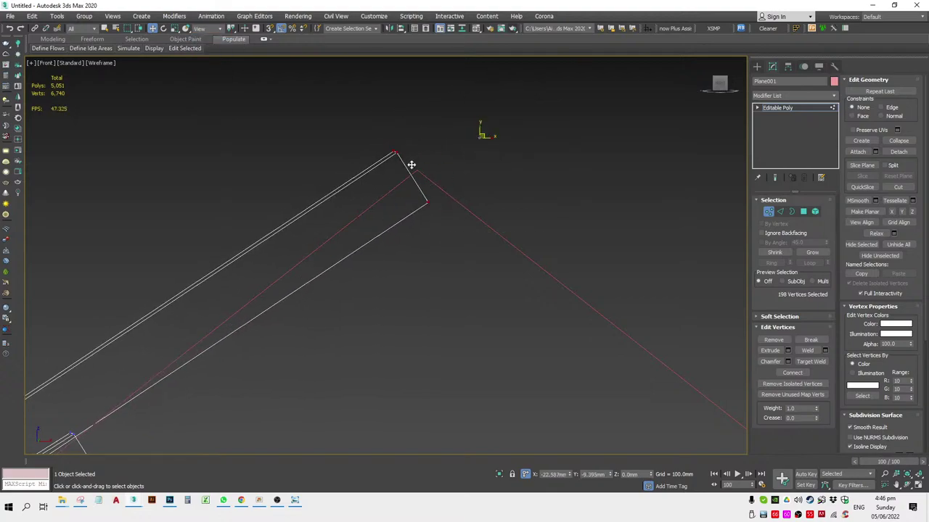
# Shift the roof's lower-end vertices left to fit the gable.
pyautogui.moveTo(375, 282); pyautogui.dragTo(423, 182, button='middle')
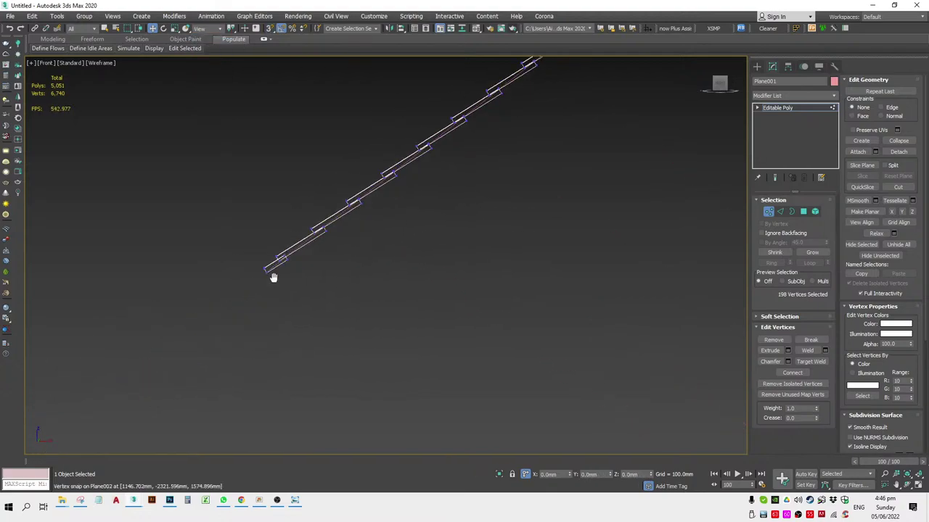
pyautogui.scroll(4, 272, 275)
pyautogui.scroll(2, 274, 229)
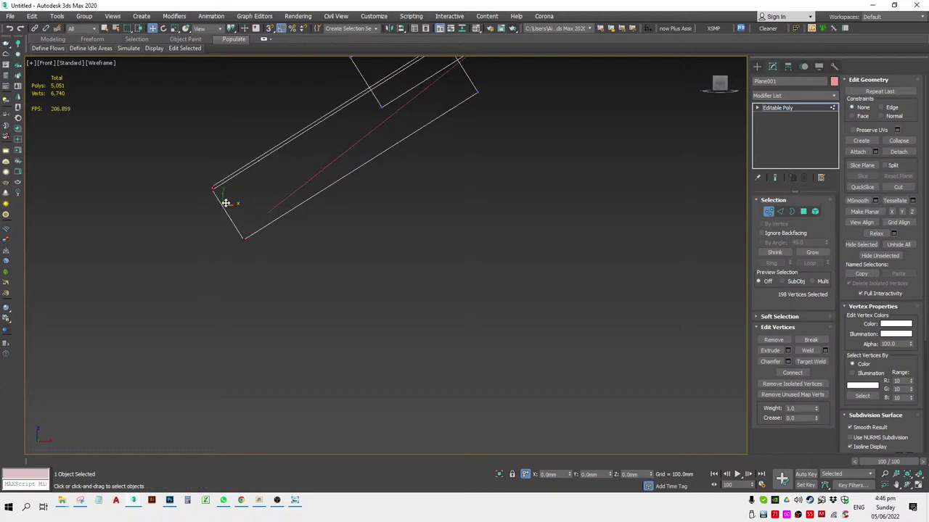
pyautogui.moveTo(225, 204); pyautogui.dragTo(273, 176, button='middle')
pyautogui.moveTo(280, 204); pyautogui.dragTo(273, 167)
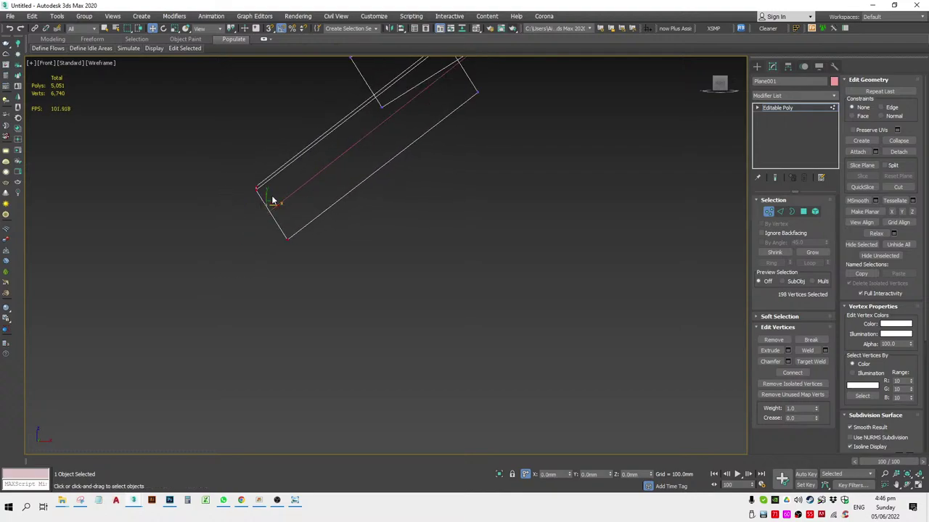
pyautogui.moveTo(276, 205); pyautogui.dragTo(271, 203)
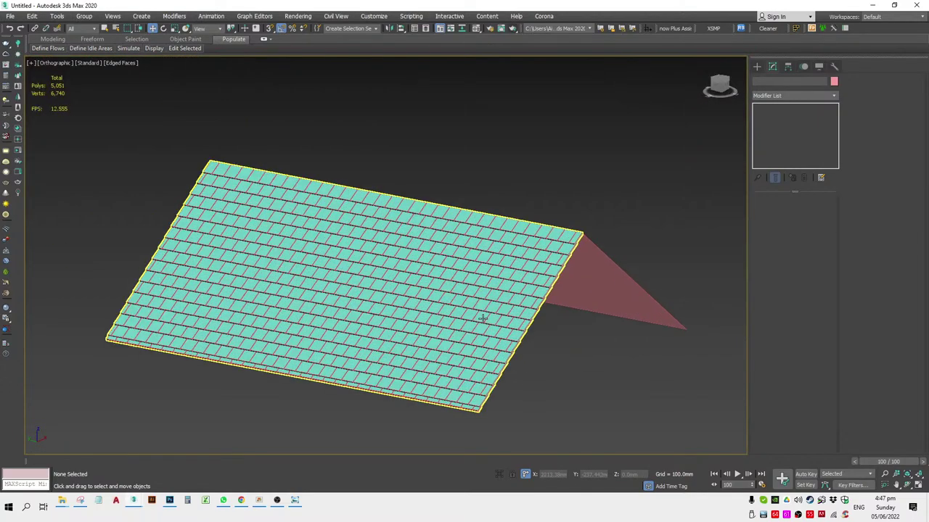
# Convert the scene and its materials to Corona with the Corona Converter.
pyautogui.press('p')
pyautogui.scroll(-3, 414, 300)
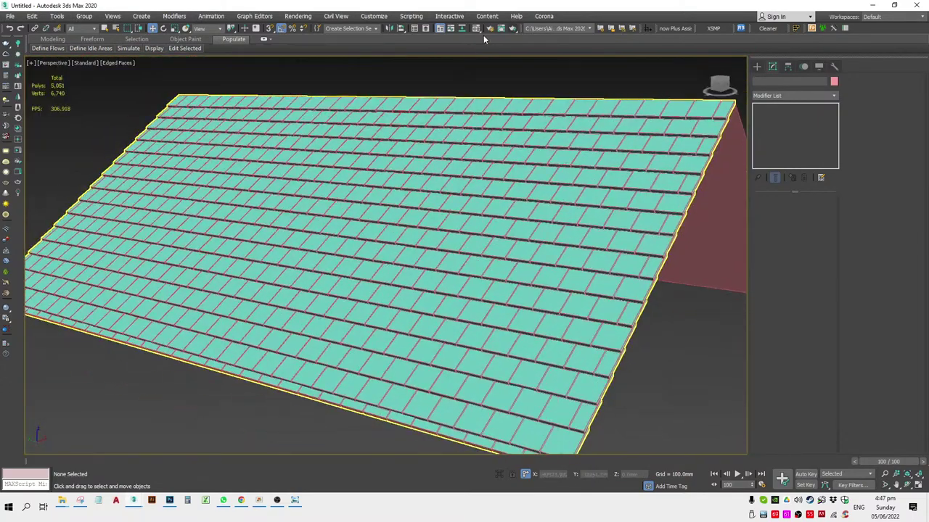
pyautogui.rightClick(512, 145)
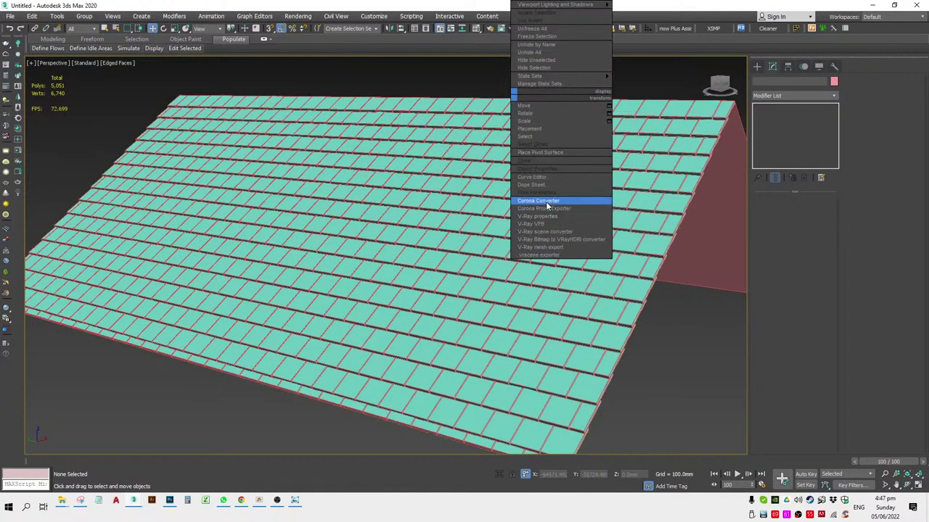
pyautogui.click(548, 180)
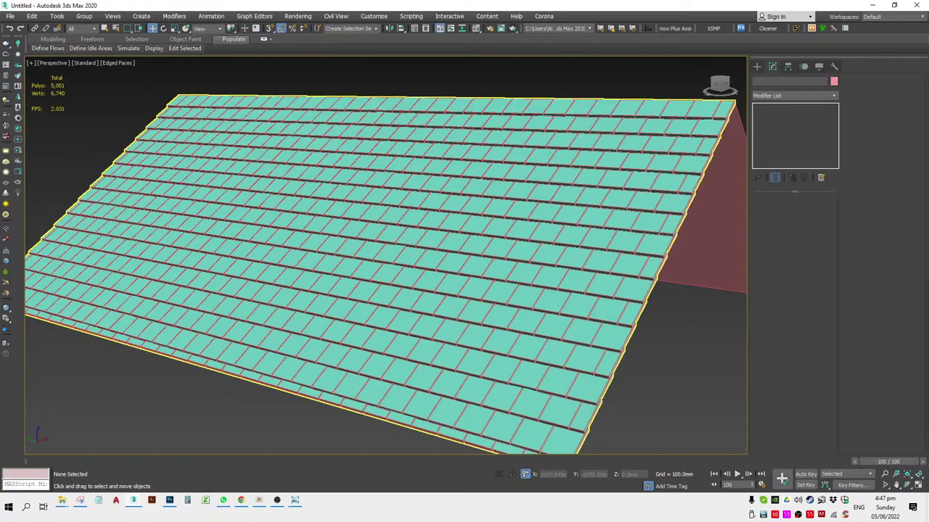
pyautogui.click(313, 349)
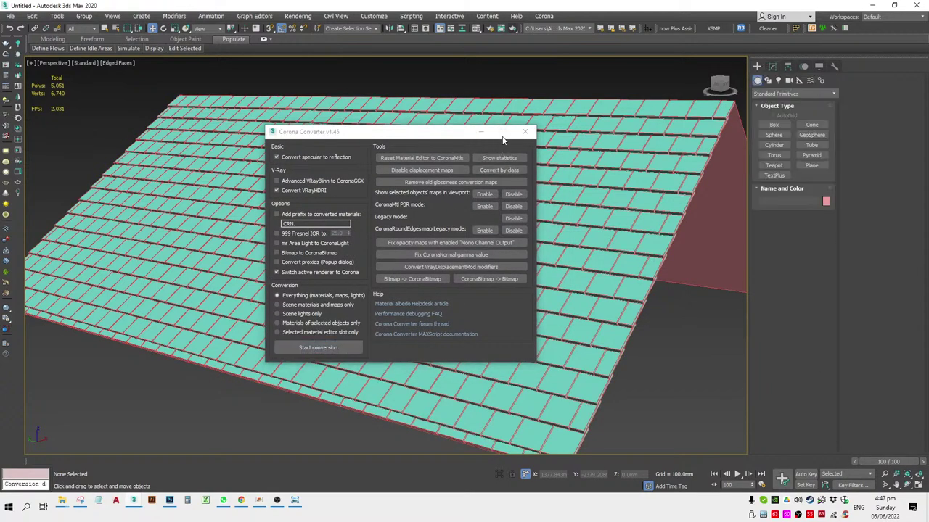
pyautogui.click(525, 131)
# Test-render the roof in Corona, then close the render window.
pyautogui.hotkey('shift', 'q')
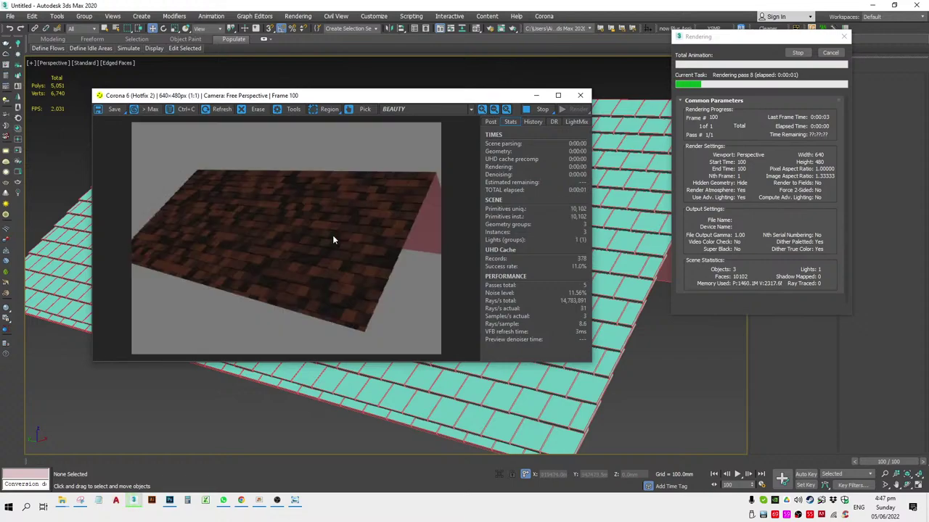
pyautogui.scroll(1, 360, 241)
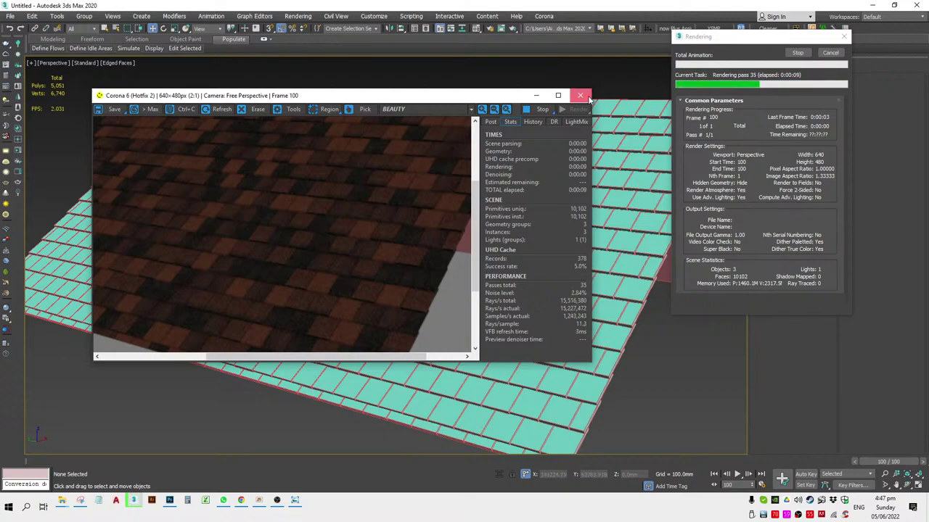
pyautogui.click(842, 68)
pyautogui.click(829, 52)
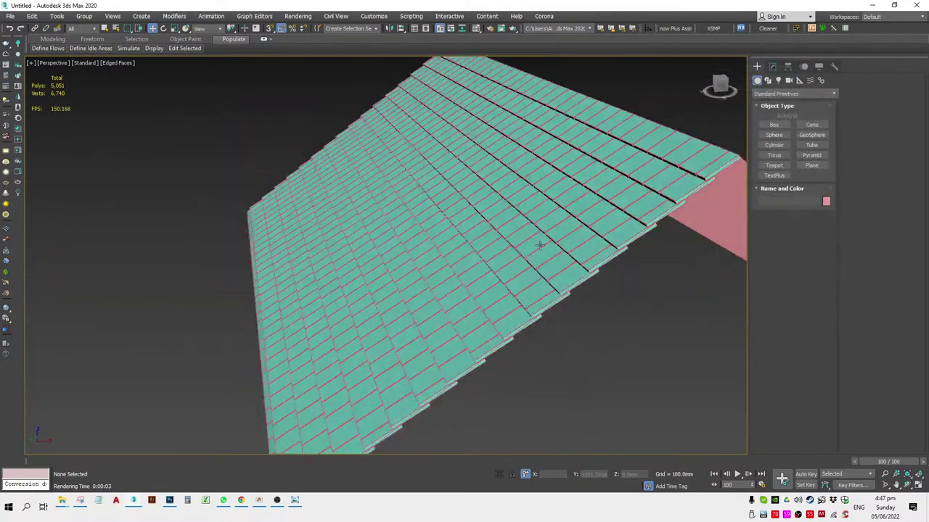
pyautogui.moveTo(539, 244)
pyautogui.keyDown('alt'); pyautogui.mouseDown(button='middle')
pyautogui.moveTo(549, 249)
pyautogui.moveTo(572, 226)
pyautogui.moveTo(358, 288)
pyautogui.moveTo(450, 276)
pyautogui.mouseUp(button='middle'); pyautogui.keyUp('alt')
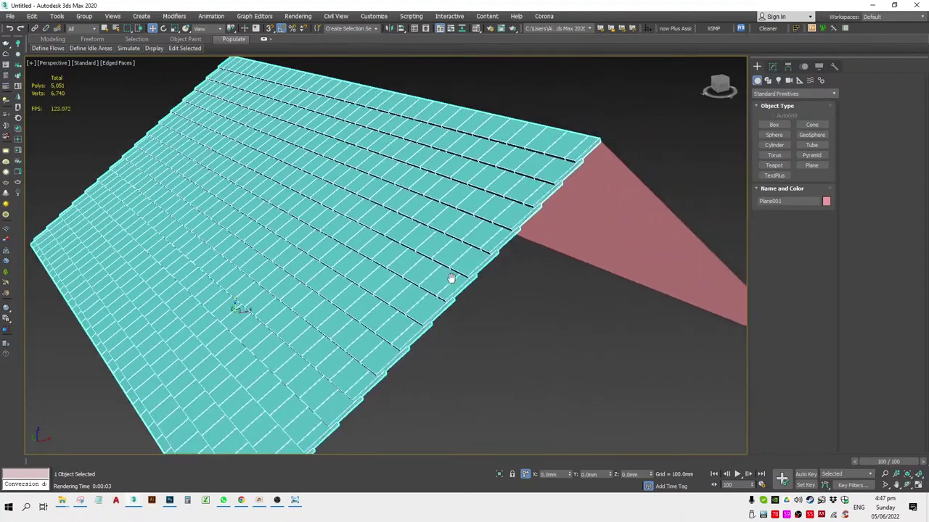
pyautogui.scroll(-3, 507, 352)
pyautogui.moveTo(514, 205)
pyautogui.keyDown('alt'); pyautogui.mouseDown(button='middle')
pyautogui.moveTo(483, 208)
pyautogui.moveTo(481, 245)
pyautogui.moveTo(400, 262)
pyautogui.moveTo(453, 234)
pyautogui.mouseUp(button='middle'); pyautogui.keyUp('alt')
pyautogui.scroll(4, 400, 261)
pyautogui.scroll(-4, 572, 251)
pyautogui.scroll(2, 522, 352)
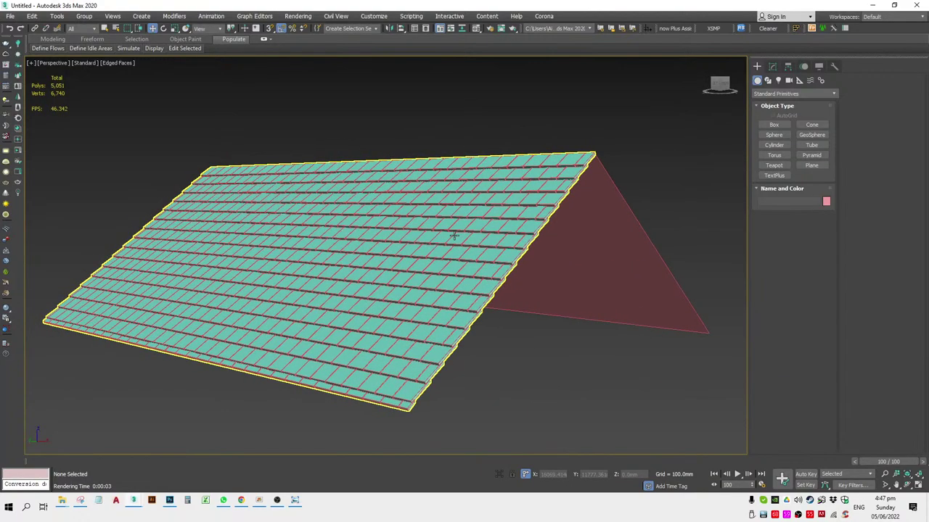
pyautogui.scroll(2, 485, 219)
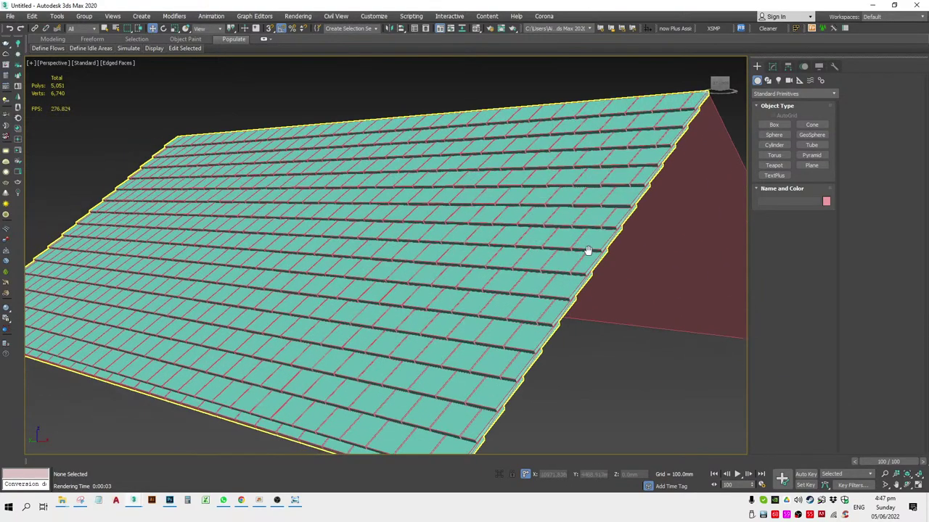
pyautogui.moveTo(586, 251)
pyautogui.keyDown('alt'); pyautogui.mouseDown(button='middle')
pyautogui.moveTo(576, 380)
pyautogui.moveTo(584, 211)
pyautogui.mouseUp(button='middle'); pyautogui.keyUp('alt')
pyautogui.scroll(2, 584, 196)
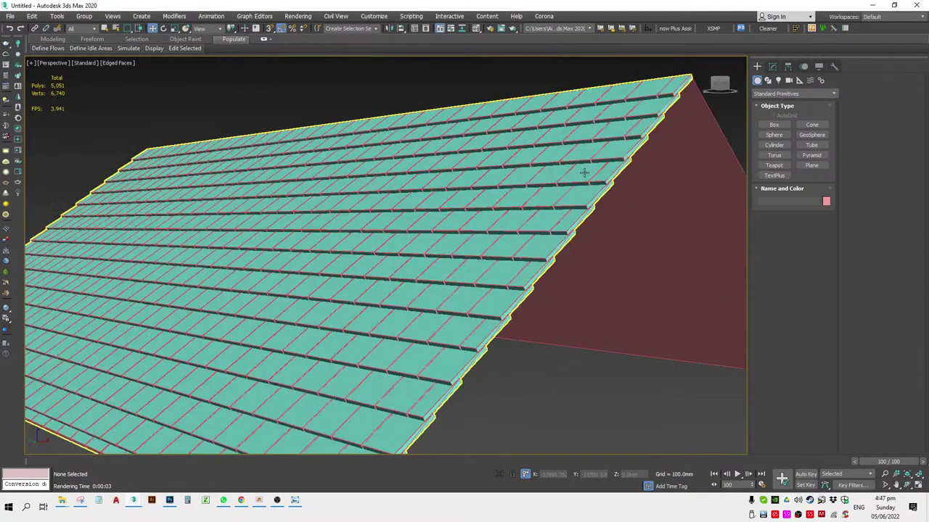
pyautogui.scroll(2, 587, 191)
pyautogui.scroll(-3, 566, 265)
pyautogui.scroll(-3, 566, 265)
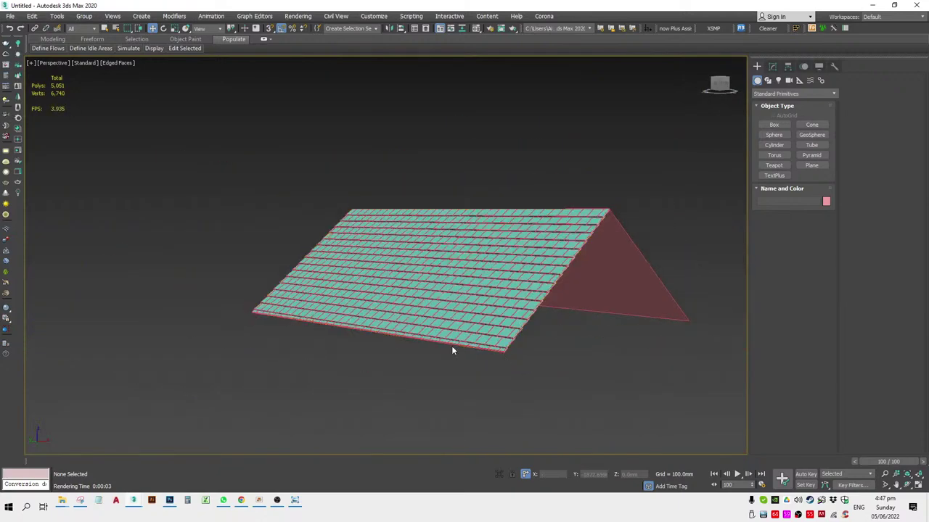